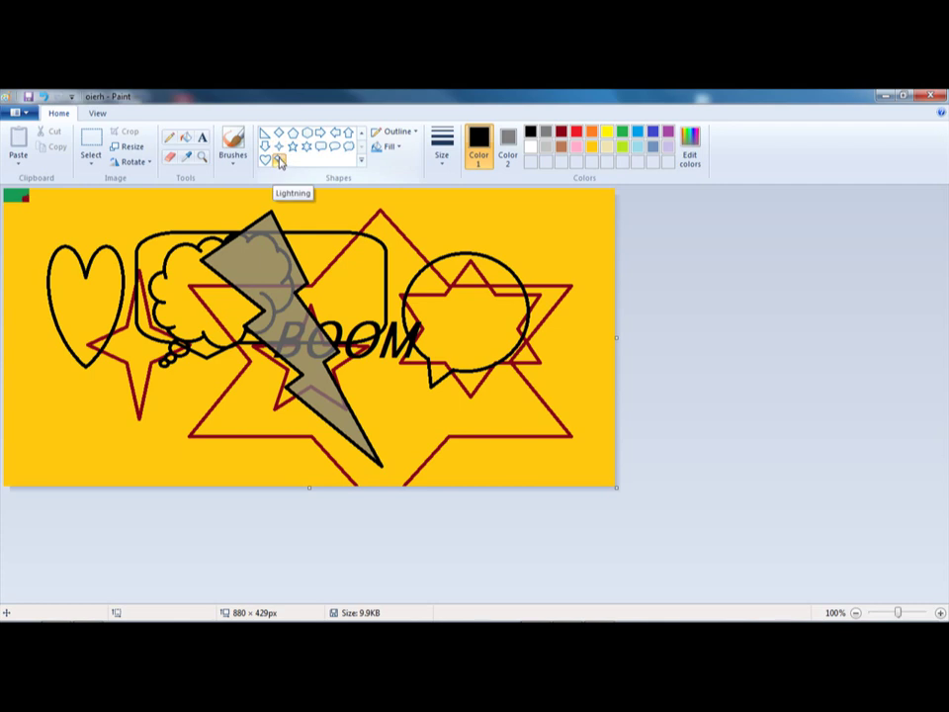
Step: Turn on the gridlines over the canvas
{"action": "left_click", "coordinate": [92, 153]}
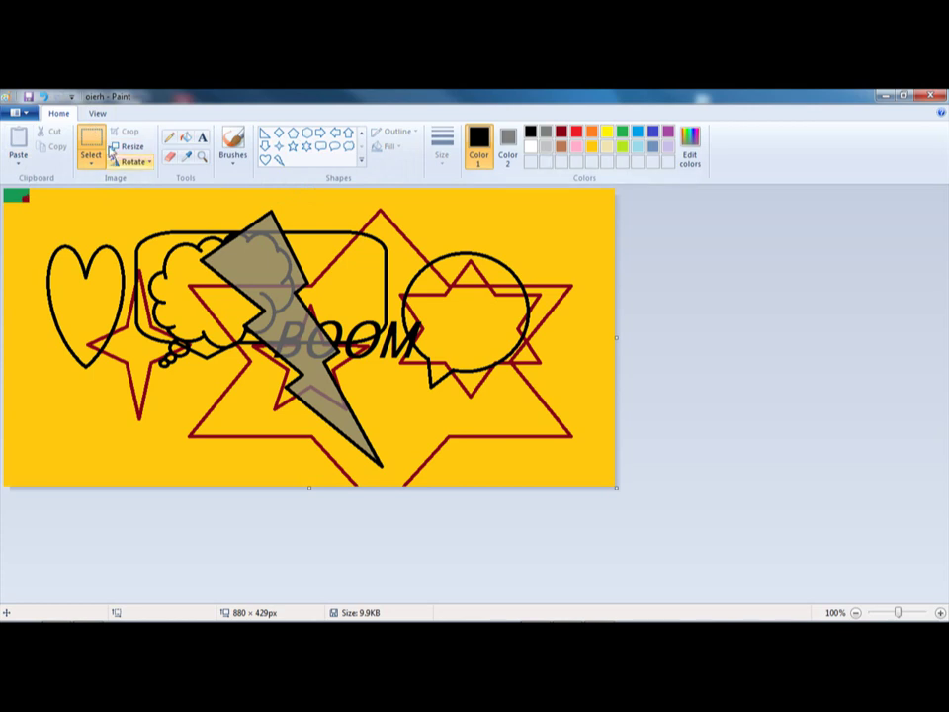
{"action": "left_click", "coordinate": [106, 116]}
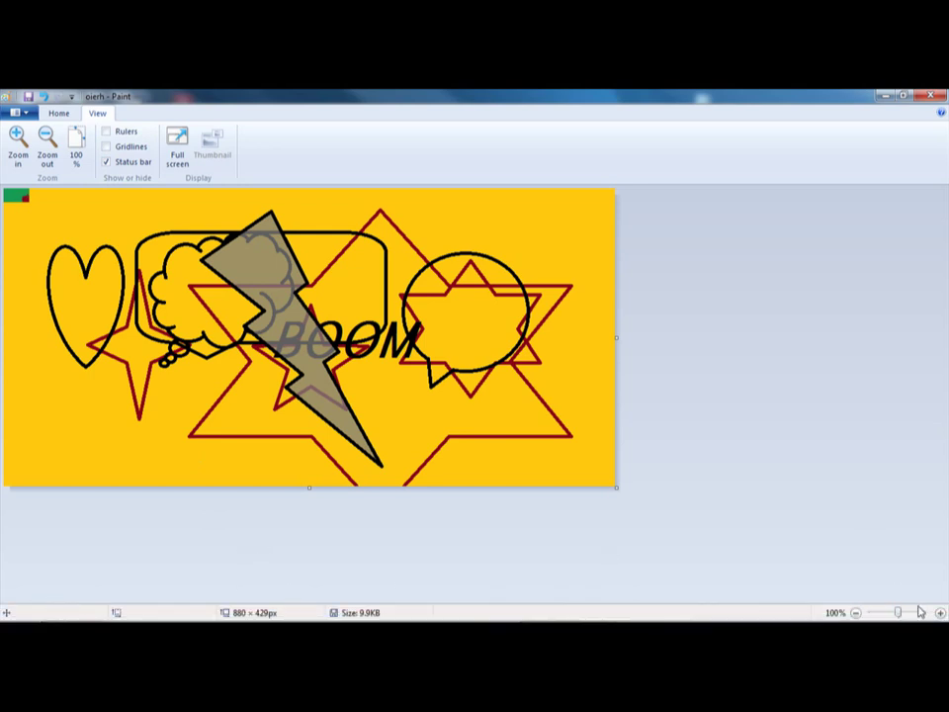
{"action": "left_click", "coordinate": [108, 147]}
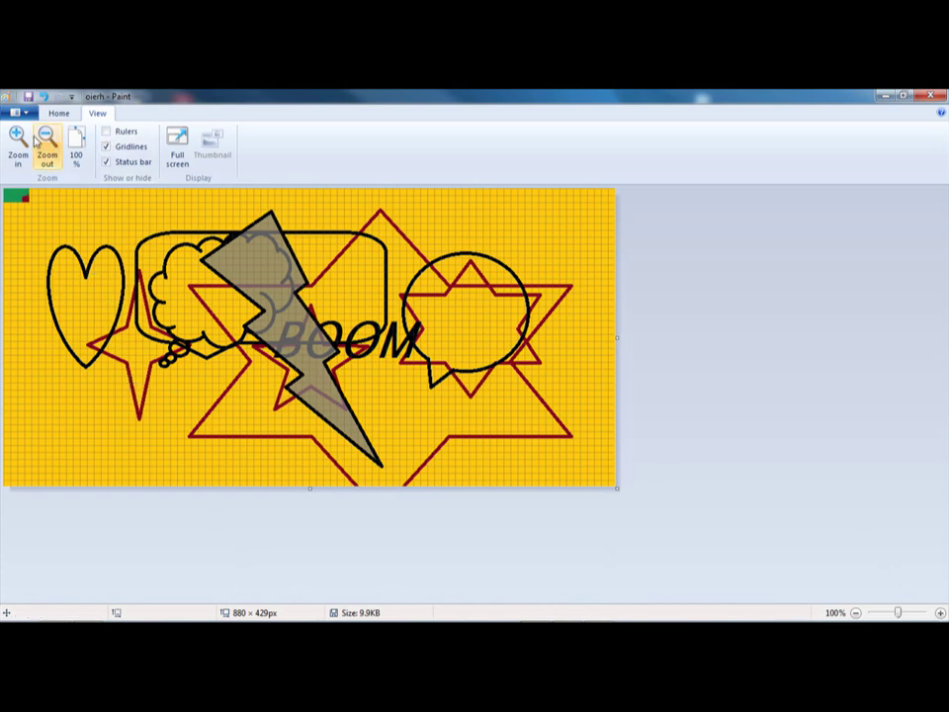
{"action": "left_click", "coordinate": [58, 113]}
{"action": "left_click", "coordinate": [97, 113]}
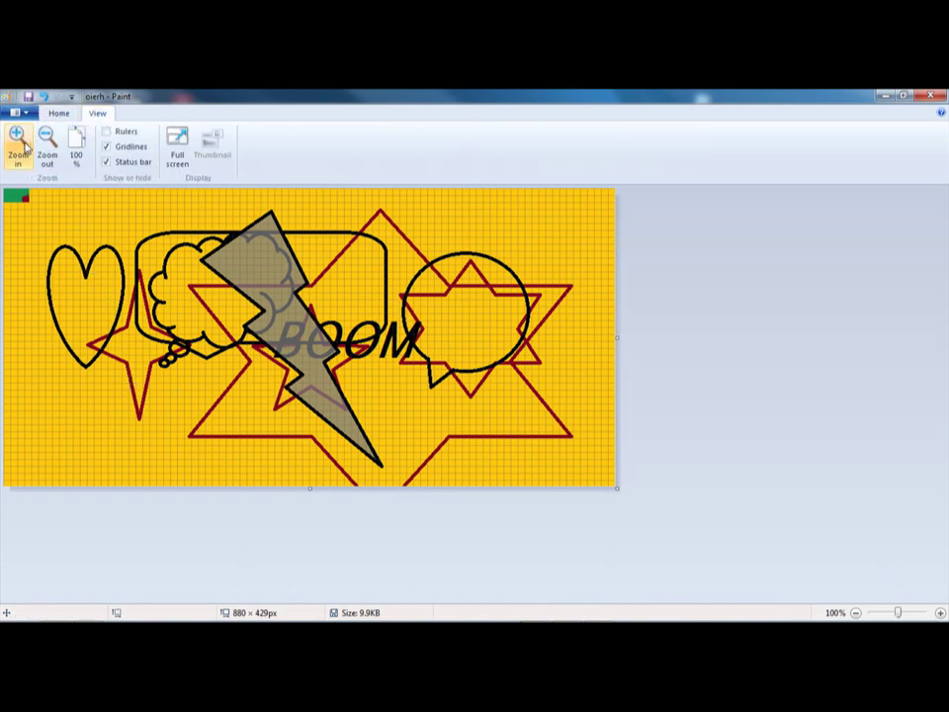
Step: Place several single-pixel black Pencil marks in separate grid cells on the yellow background
{"action": "left_click", "coordinate": [20, 144]}
{"action": "left_click", "coordinate": [18, 144]}
{"action": "left_click", "coordinate": [17, 144]}
{"action": "left_click", "coordinate": [17, 146]}
{"action": "left_click", "coordinate": [17, 145]}
{"action": "left_click", "coordinate": [17, 145]}
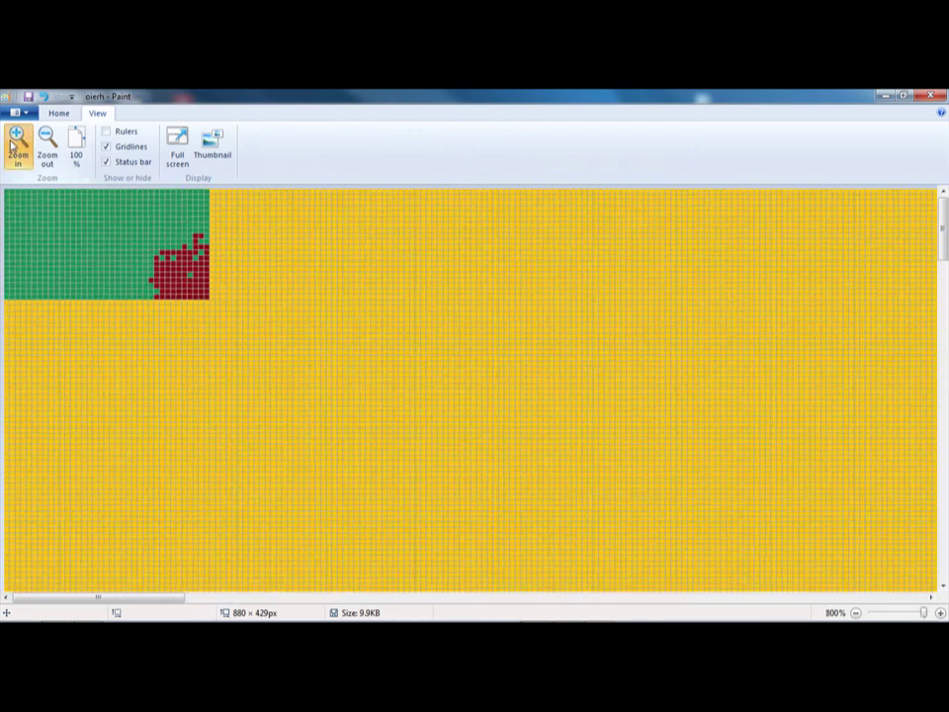
{"action": "left_click", "coordinate": [58, 112]}
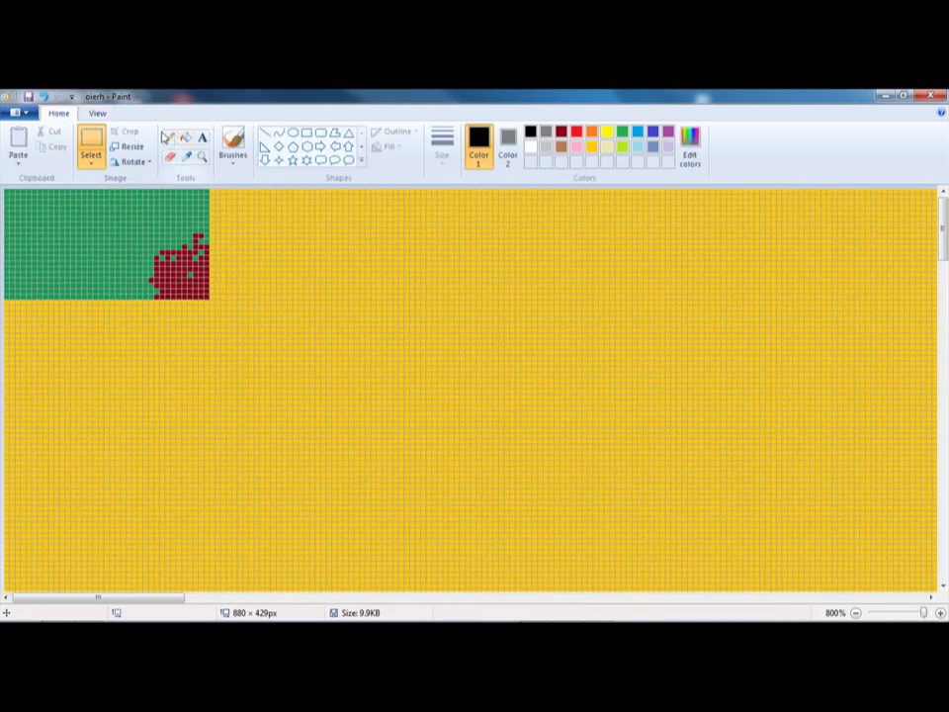
{"action": "left_click", "coordinate": [169, 136]}
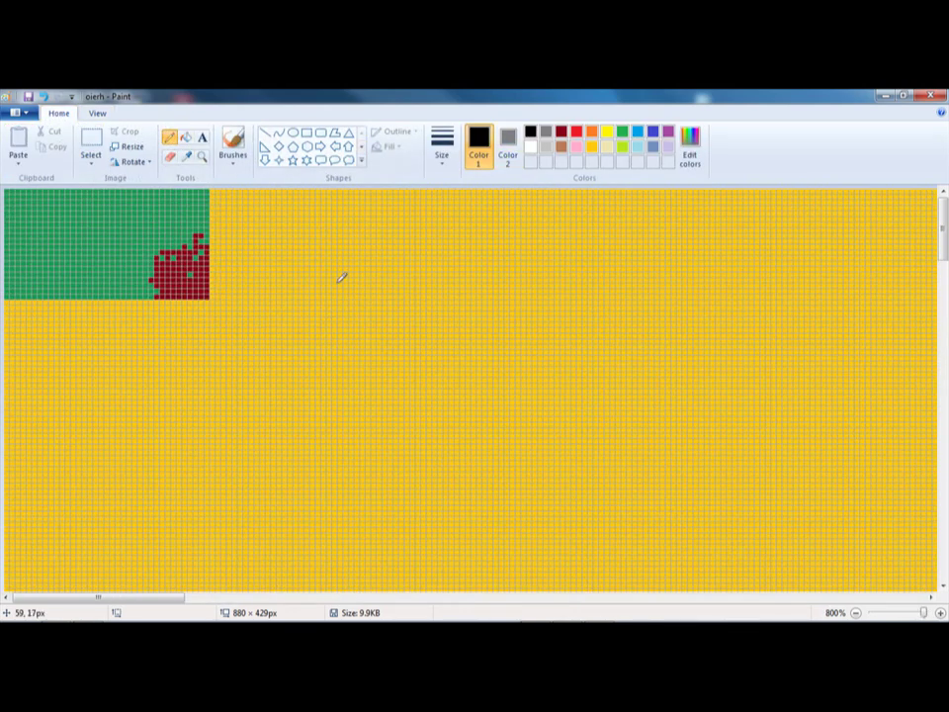
{"action": "left_click", "coordinate": [317, 247]}
{"action": "left_click", "coordinate": [356, 241]}
{"action": "left_click", "coordinate": [540, 296]}
{"action": "left_click_drag", "start_coordinate": [418, 341], "coordinate": [423, 341]}
{"action": "left_click", "coordinate": [357, 313]}
{"action": "left_click", "coordinate": [450, 251]}
Step: Undo the six-point, five-point and four-point stars drawn on the yellow background
{"action": "scroll", "coordinate": [438, 329], "scroll_direction": "down", "scroll_amount": 5}
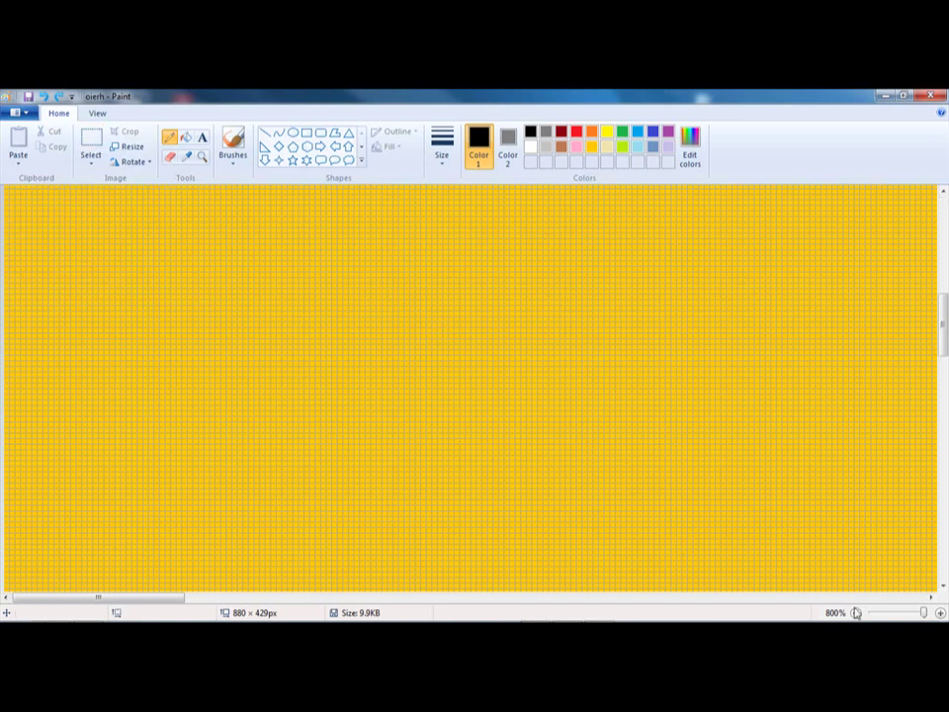
{"action": "left_click", "coordinate": [892, 615]}
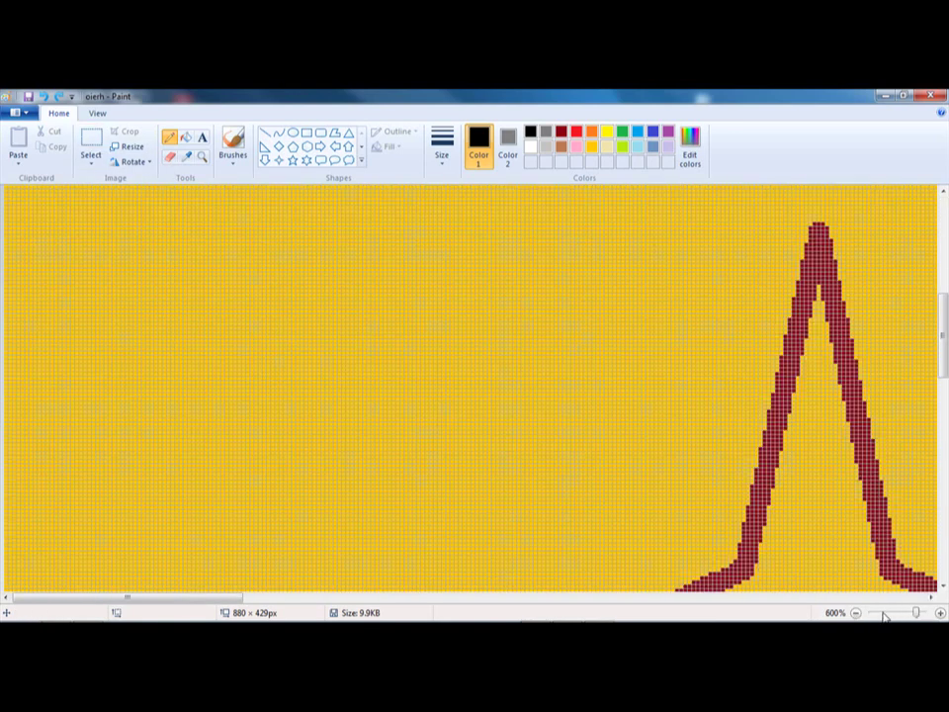
{"action": "mouse_move", "coordinate": [885, 614]}
{"action": "left_mouse_down"}
{"action": "mouse_move", "coordinate": [876, 615]}
{"action": "mouse_move", "coordinate": [893, 614]}
{"action": "left_mouse_up"}
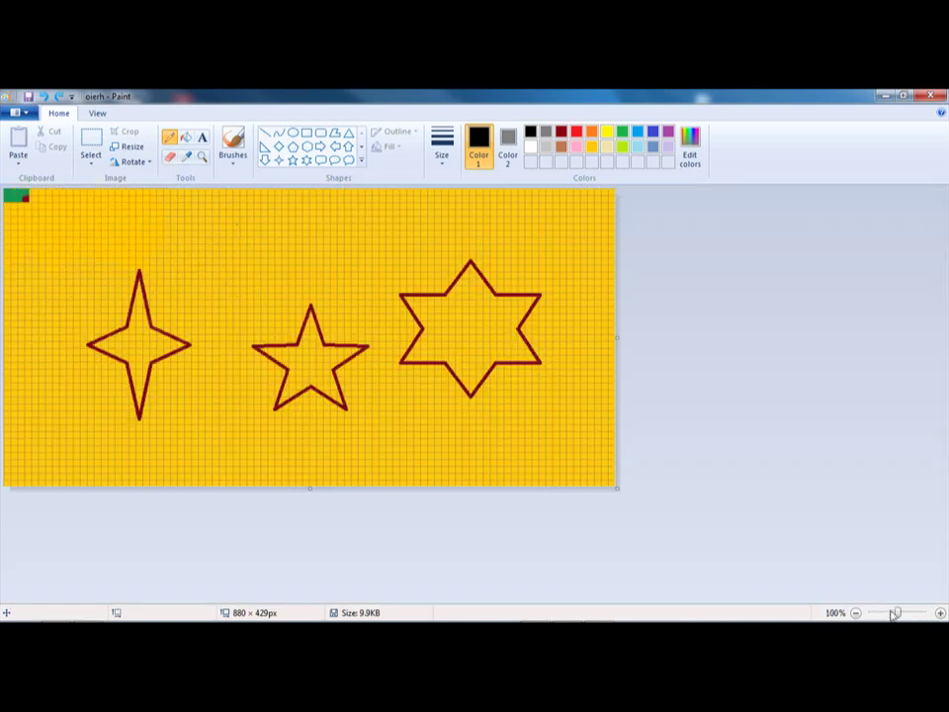
{"action": "key", "text": "ctrl+z"}
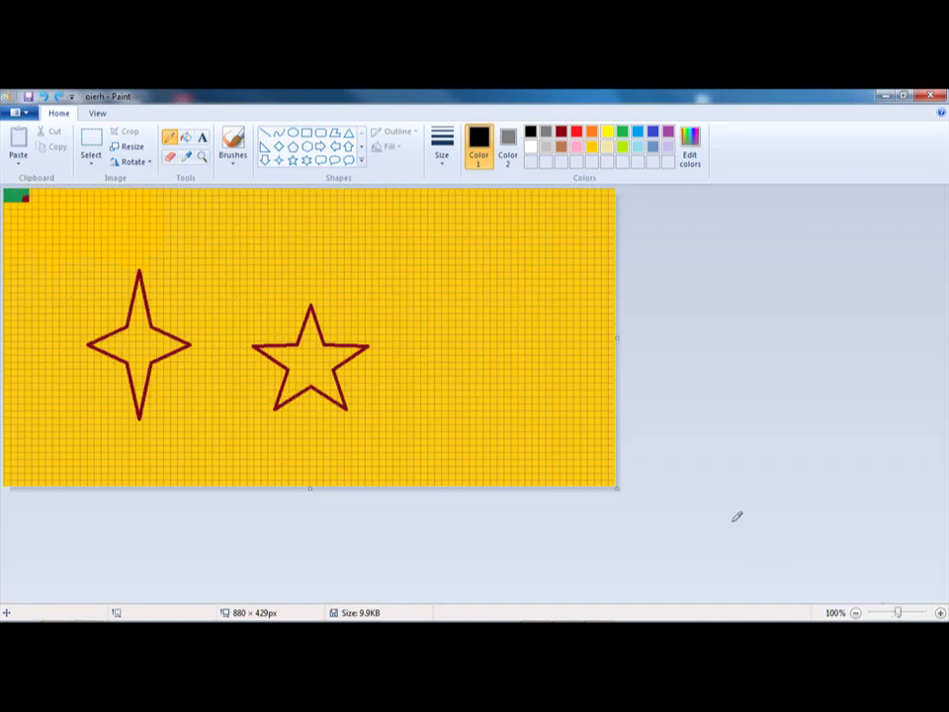
{"action": "key", "text": "ctrl+z"}
{"action": "key", "text": "ctrl+z"}
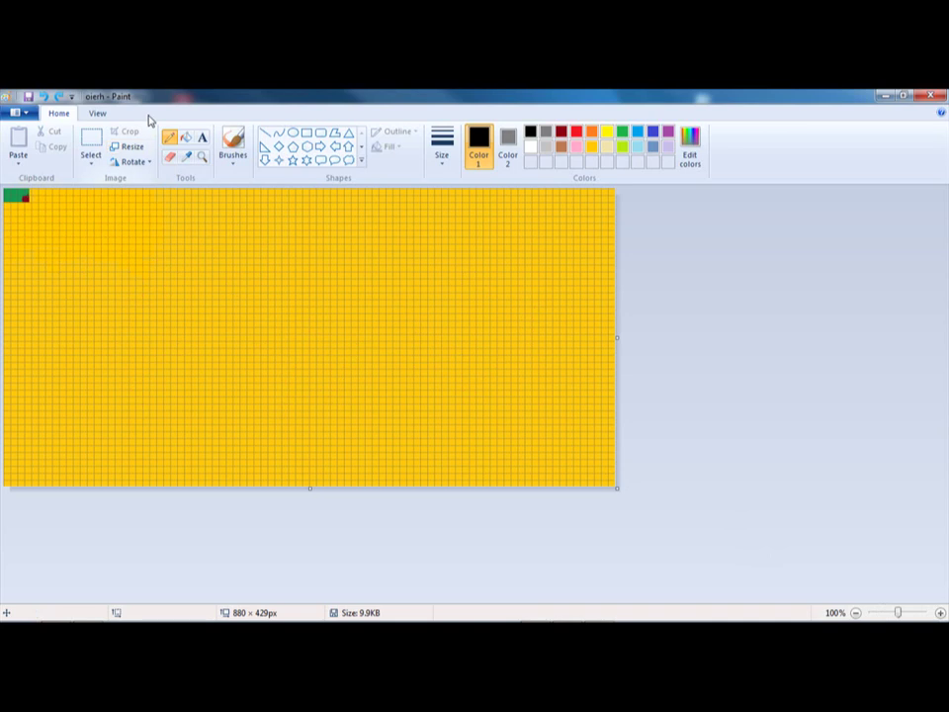
Step: Show the rulers and sketch a freehand black loop about 280 px wide with a bent line crossing its edge
{"action": "left_click", "coordinate": [97, 114]}
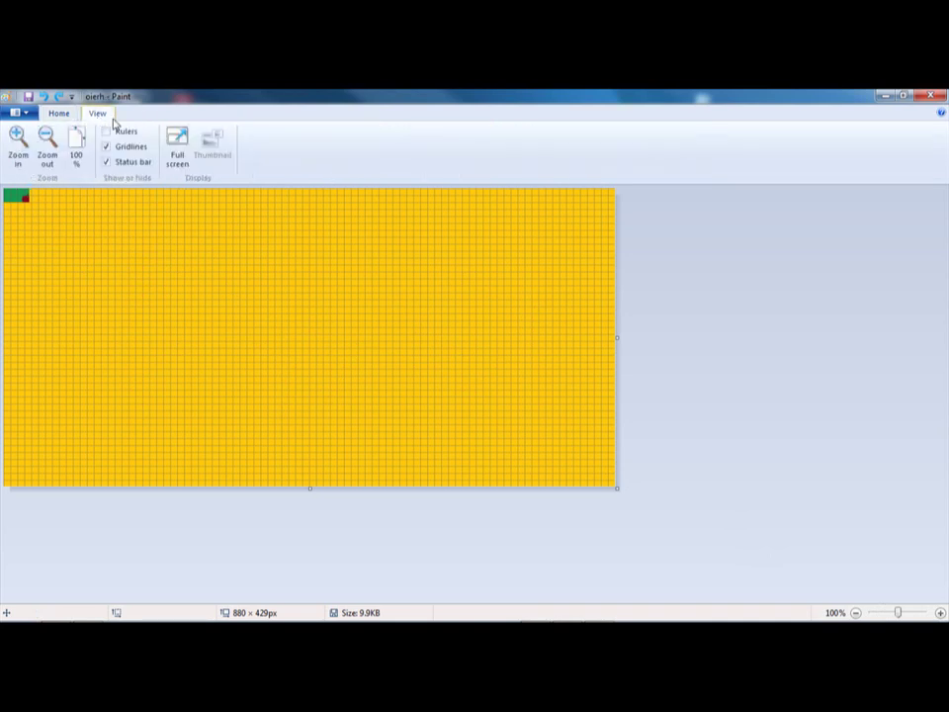
{"action": "left_click", "coordinate": [107, 131]}
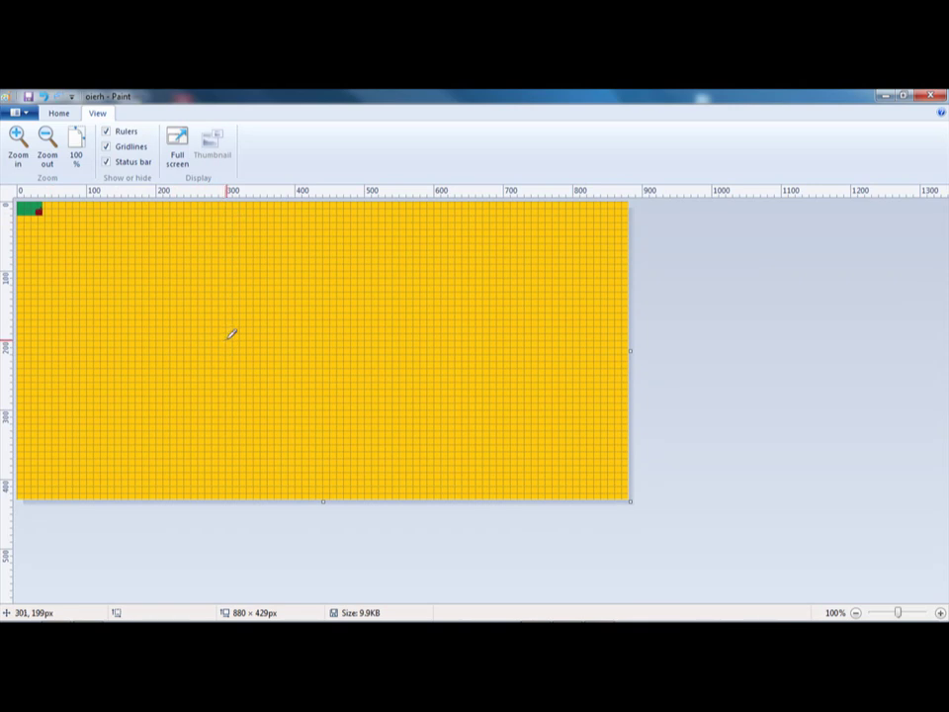
{"action": "mouse_move", "coordinate": [243, 258]}
{"action": "left_mouse_down"}
{"action": "mouse_move", "coordinate": [185, 365]}
{"action": "mouse_move", "coordinate": [197, 253]}
{"action": "left_mouse_up"}
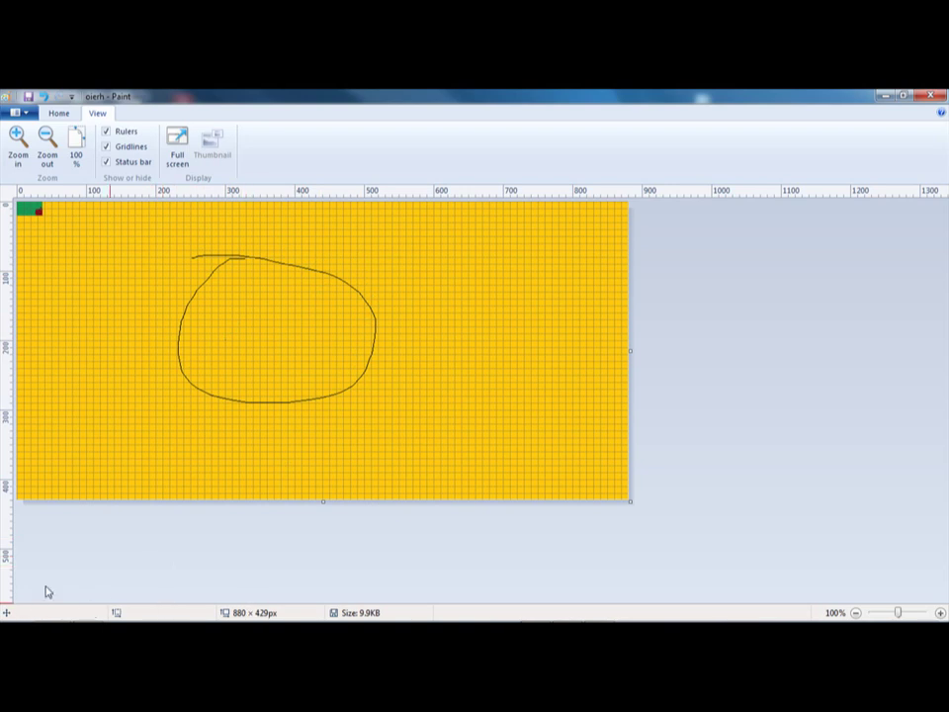
{"action": "left_click_drag", "start_coordinate": [96, 295], "coordinate": [173, 287]}
{"action": "mouse_move", "coordinate": [243, 343]}
{"action": "left_mouse_down"}
{"action": "mouse_move", "coordinate": [191, 326]}
{"action": "mouse_move", "coordinate": [176, 297]}
{"action": "left_mouse_up"}
Step: Examine the rulers and gridlines at a higher magnification and return the view to 100%
{"action": "left_click", "coordinate": [940, 613]}
{"action": "left_click", "coordinate": [940, 613]}
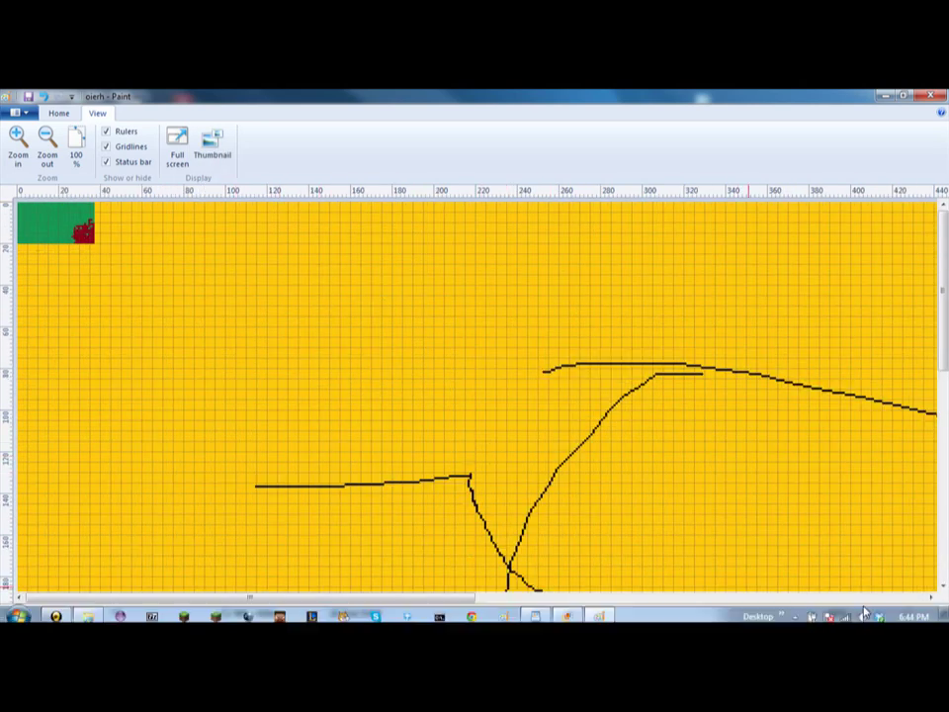
{"action": "left_click", "coordinate": [854, 613]}
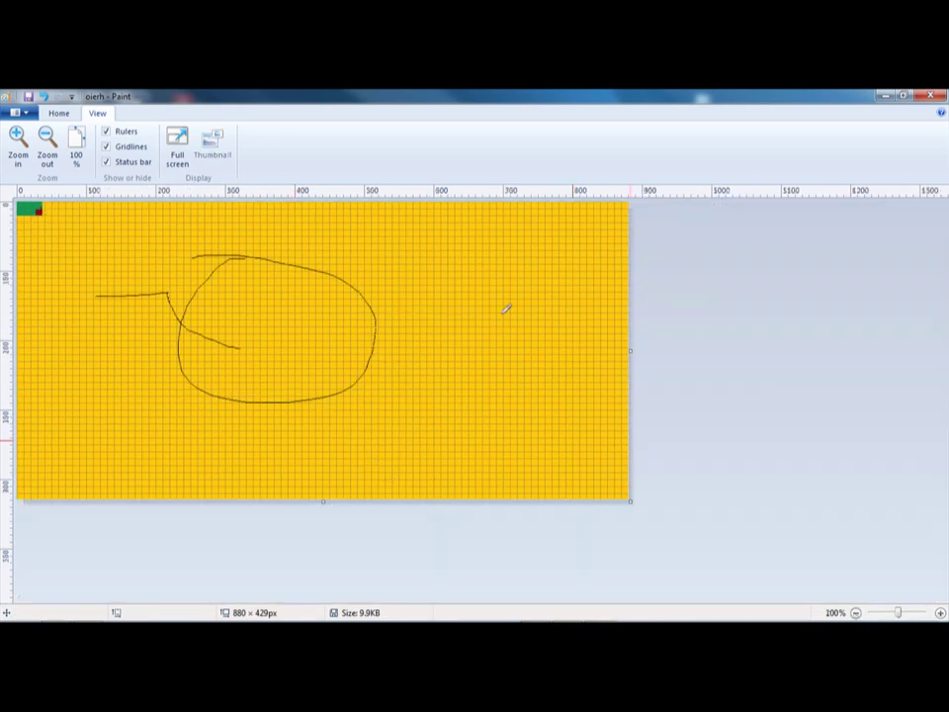
Step: Hide the rulers and toggle the gridlines off and on again
{"action": "left_click", "coordinate": [106, 131]}
{"action": "left_click", "coordinate": [107, 146]}
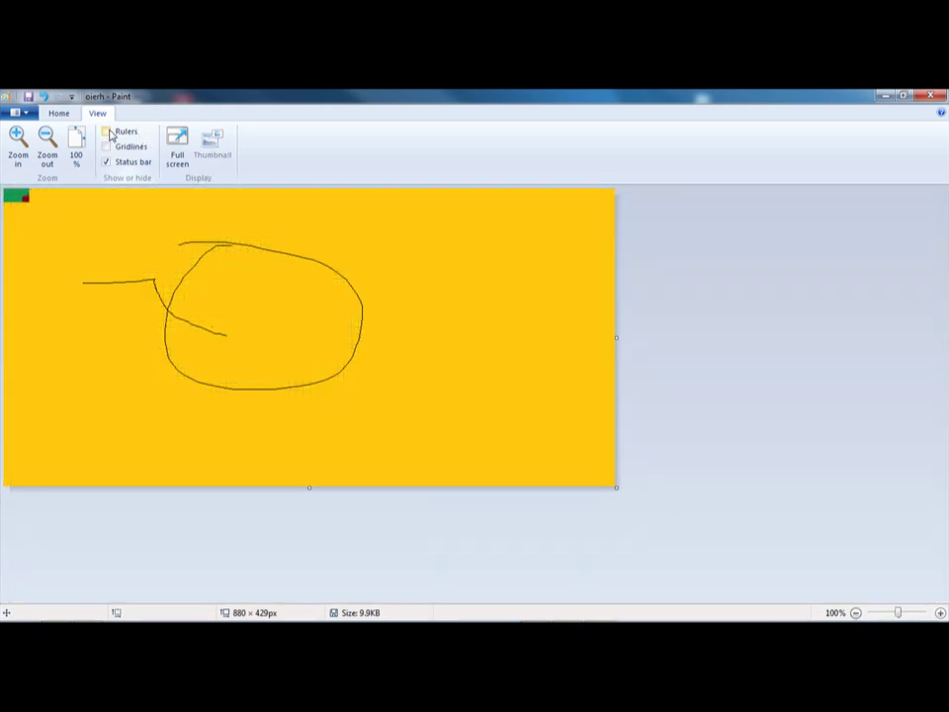
{"action": "left_click", "coordinate": [107, 131]}
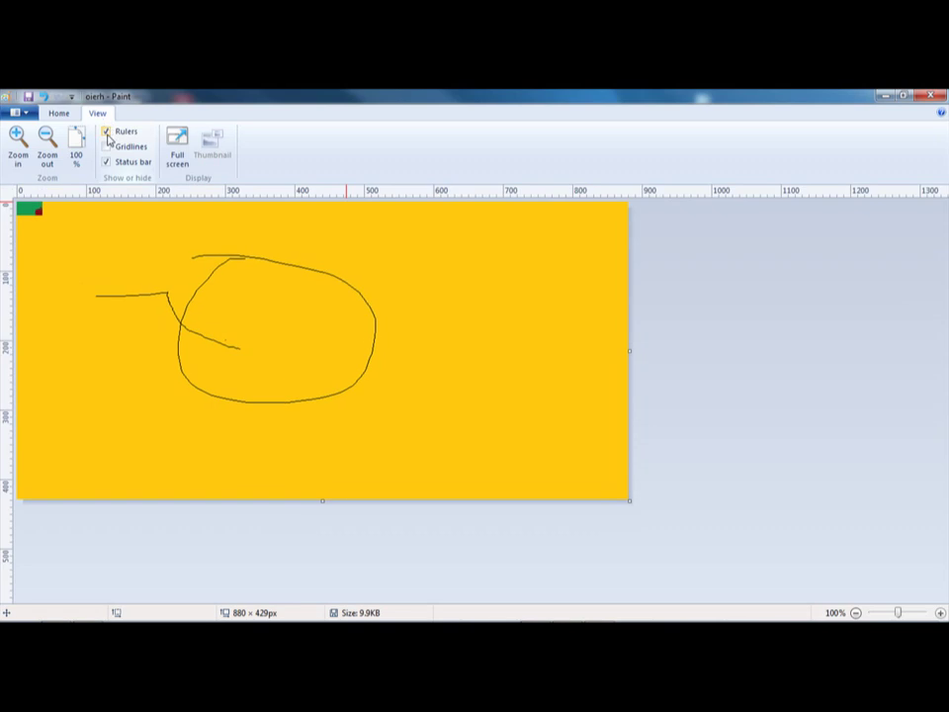
{"action": "left_click", "coordinate": [106, 131]}
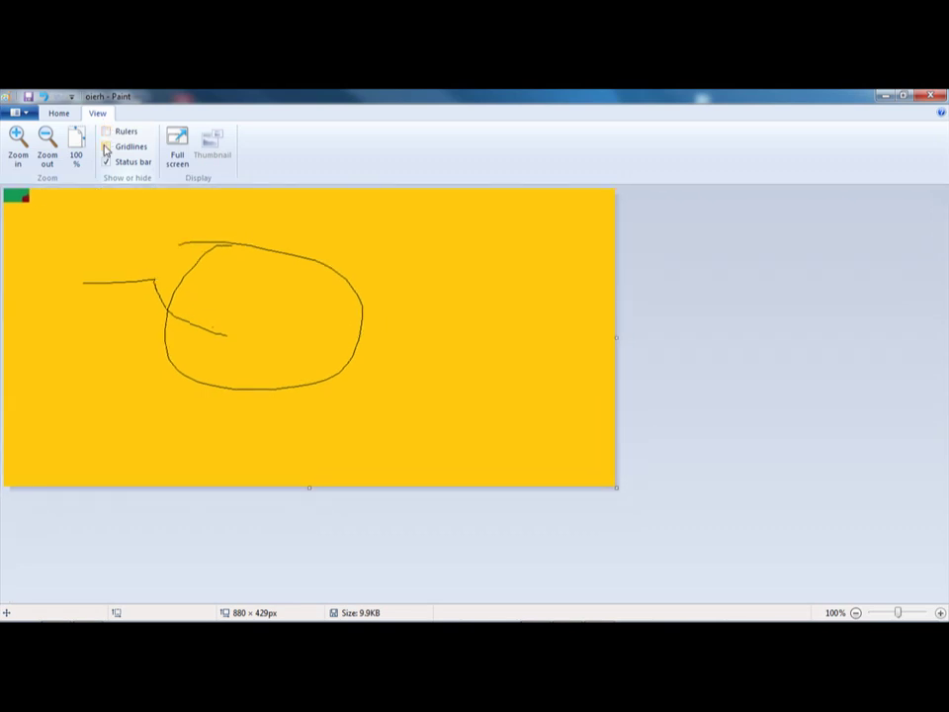
{"action": "left_click", "coordinate": [106, 147]}
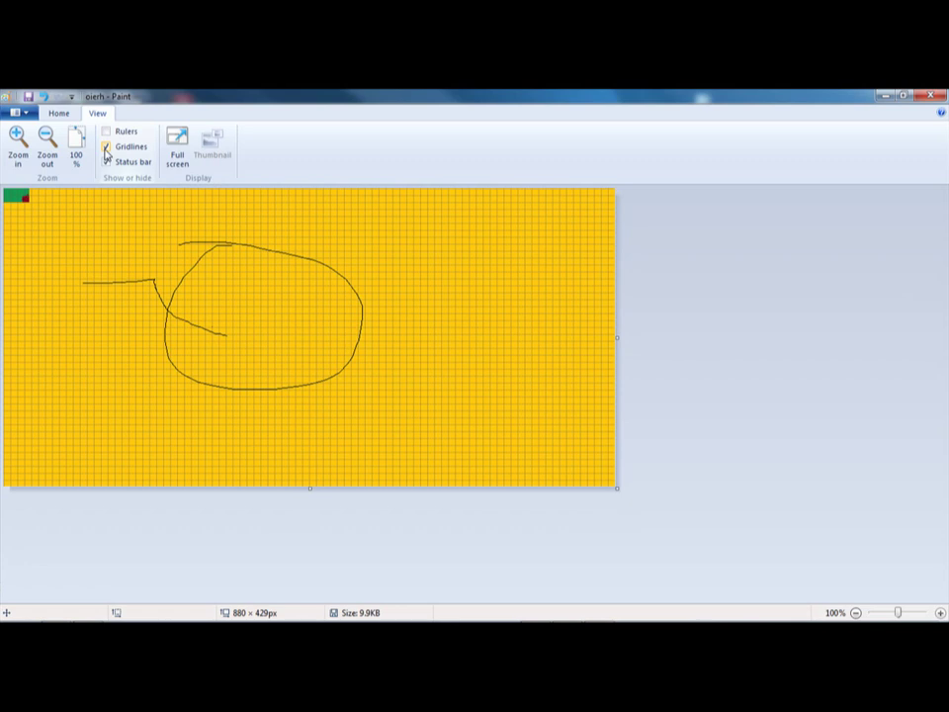
Step: Scribble a large freehand loop across the canvas, undo the recent pencil strokes, and redo them
{"action": "mouse_move", "coordinate": [123, 217]}
{"action": "left_mouse_down"}
{"action": "mouse_move", "coordinate": [345, 458]}
{"action": "mouse_move", "coordinate": [178, 336]}
{"action": "left_mouse_up"}
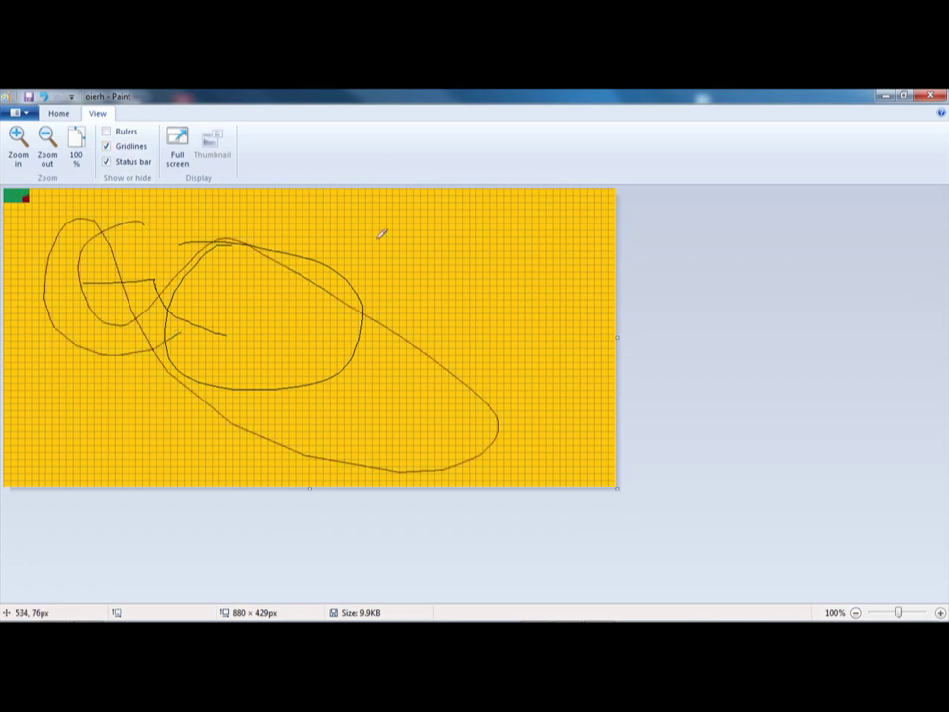
{"action": "key", "text": "ctrl+z"}
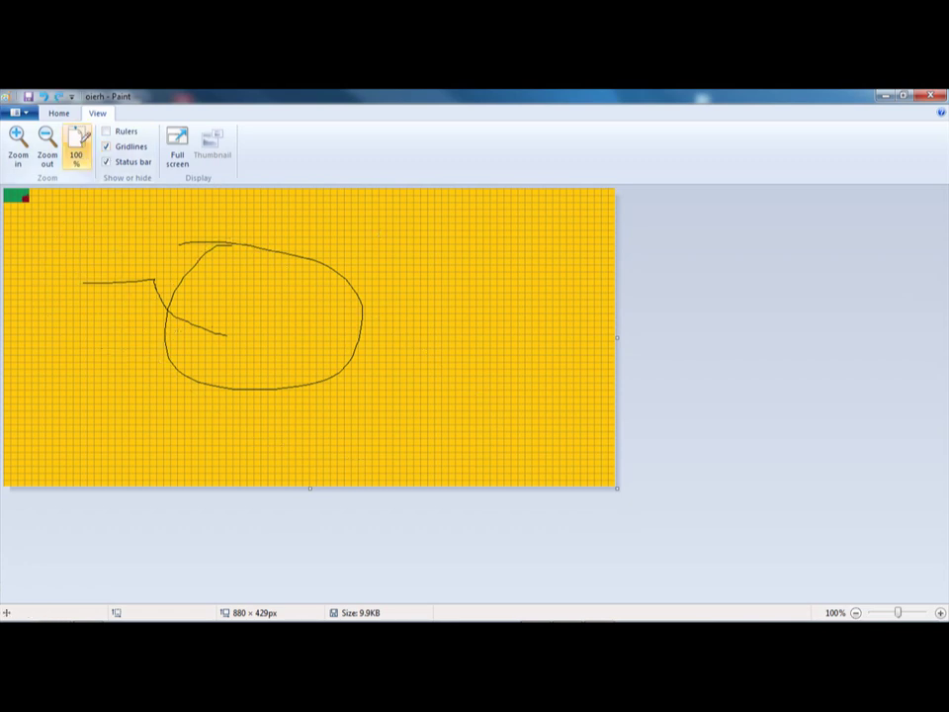
{"action": "key", "text": "ctrl+z"}
{"action": "key", "text": "ctrl+z"}
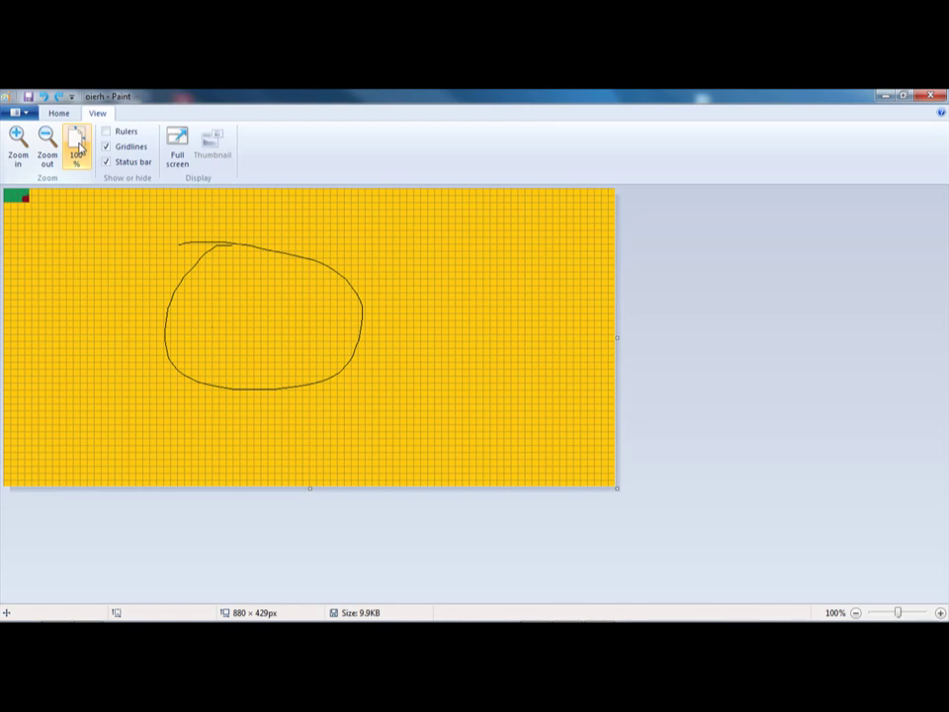
{"action": "key", "text": "ctrl+y"}
{"action": "key", "text": "ctrl+y"}
{"action": "key", "text": "ctrl+y"}
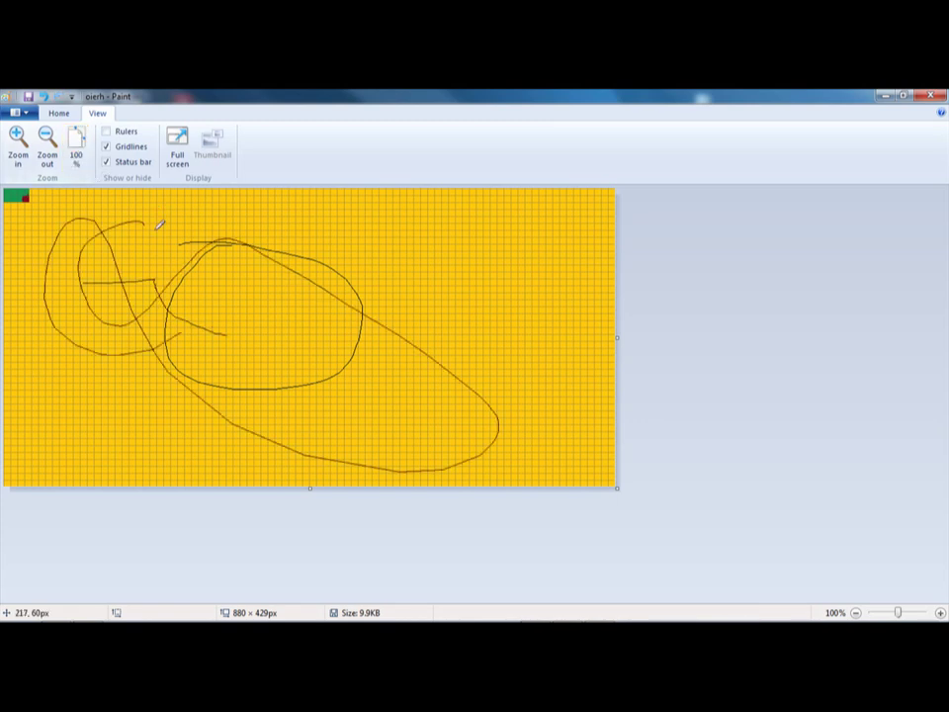
Step: Draw one more freehand loop over the scribbles and undo it together with all earlier pencil strokes
{"action": "mouse_move", "coordinate": [143, 208]}
{"action": "left_mouse_down"}
{"action": "mouse_move", "coordinate": [87, 209]}
{"action": "mouse_move", "coordinate": [74, 296]}
{"action": "mouse_move", "coordinate": [85, 330]}
{"action": "mouse_move", "coordinate": [222, 386]}
{"action": "mouse_move", "coordinate": [322, 392]}
{"action": "mouse_move", "coordinate": [368, 273]}
{"action": "mouse_move", "coordinate": [158, 216]}
{"action": "mouse_move", "coordinate": [138, 201]}
{"action": "mouse_move", "coordinate": [88, 228]}
{"action": "mouse_move", "coordinate": [66, 294]}
{"action": "mouse_move", "coordinate": [75, 331]}
{"action": "mouse_move", "coordinate": [278, 370]}
{"action": "mouse_move", "coordinate": [401, 333]}
{"action": "mouse_move", "coordinate": [369, 267]}
{"action": "mouse_move", "coordinate": [202, 214]}
{"action": "mouse_move", "coordinate": [120, 195]}
{"action": "left_mouse_up"}
{"action": "key", "text": "ctrl+z"}
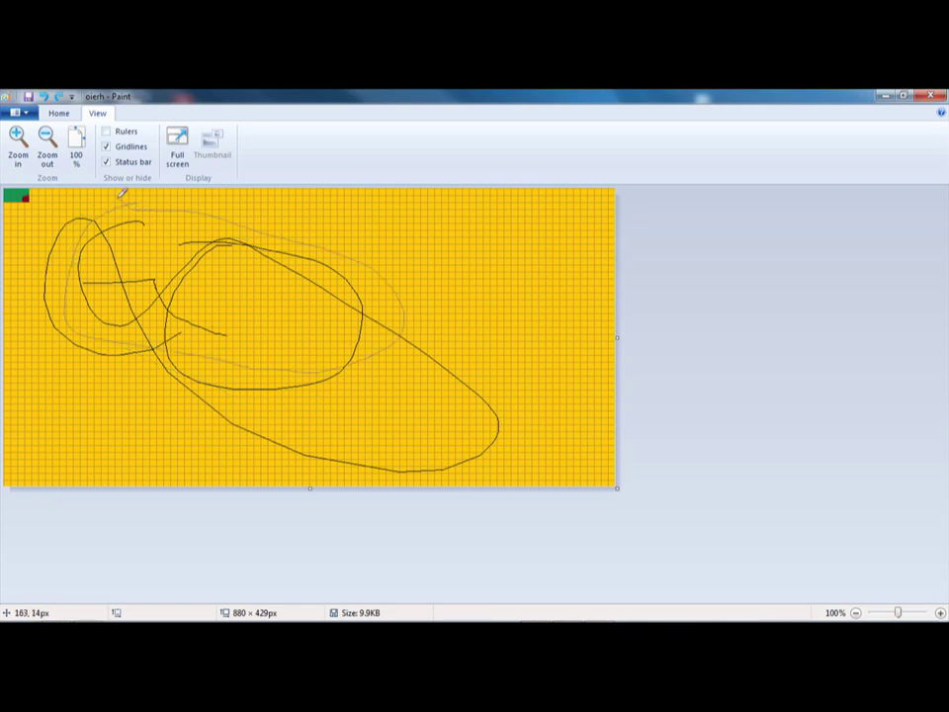
{"action": "key", "text": "ctrl+z"}
{"action": "key", "text": "ctrl+z"}
{"action": "key", "text": "ctrl+z"}
{"action": "key", "text": "ctrl+z"}
{"action": "key", "text": "ctrl+z"}
{"action": "key", "text": "ctrl+z"}
{"action": "key", "text": "ctrl+z"}
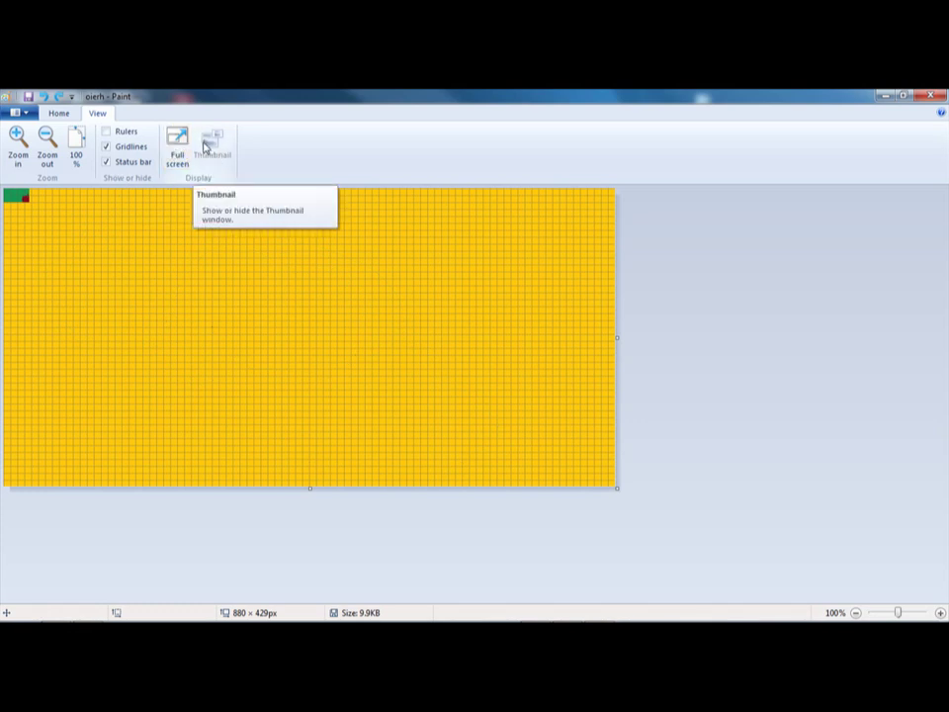
Step: View the picture in full screen and return to the editing window
{"action": "left_click", "coordinate": [179, 148]}
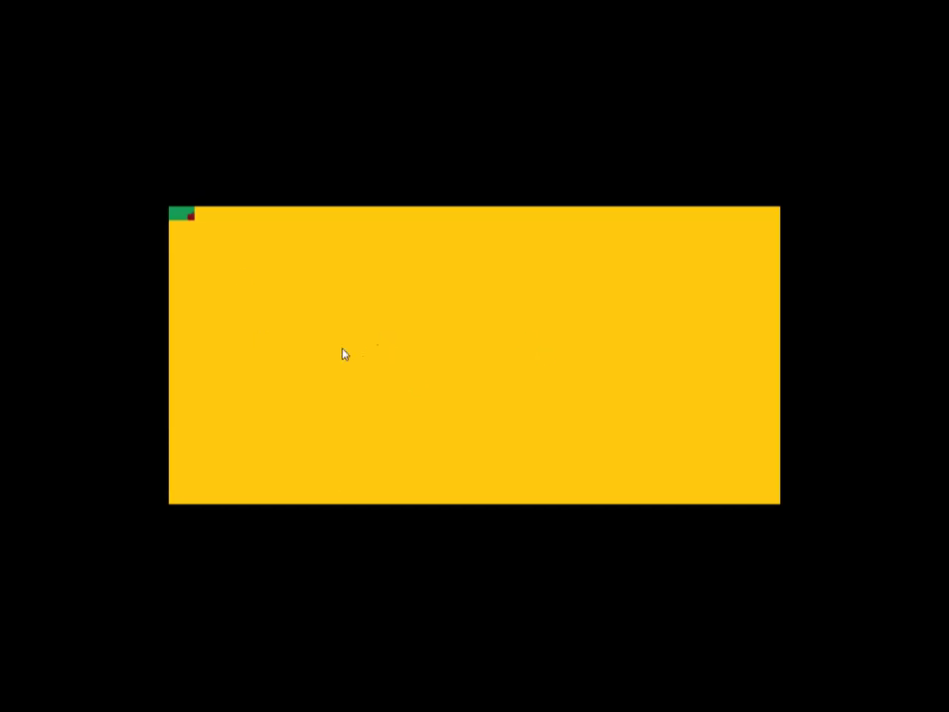
{"action": "left_click", "coordinate": [283, 323]}
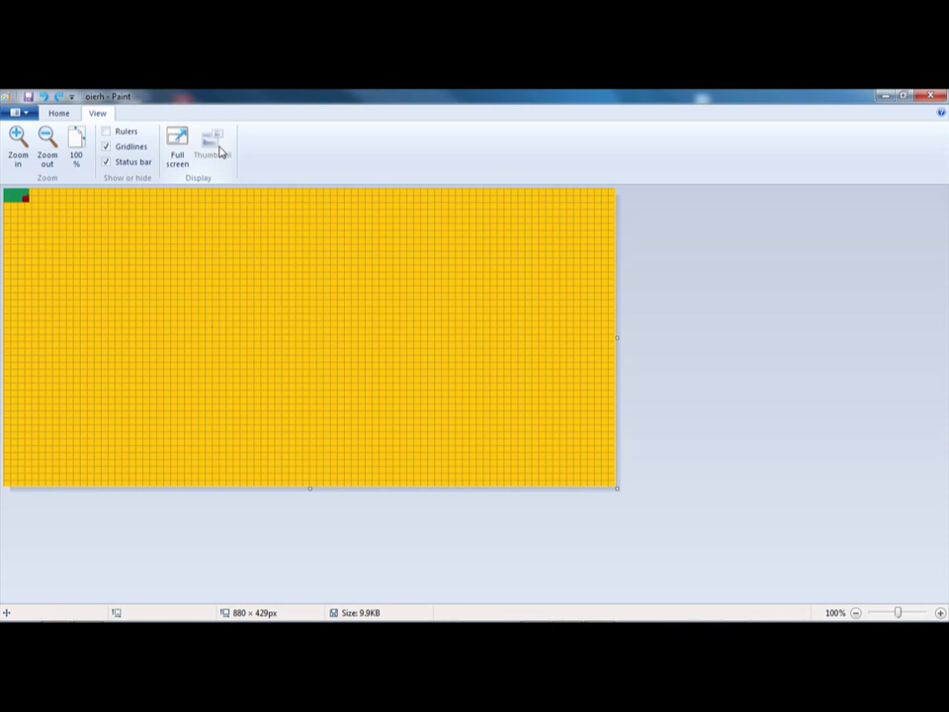
{"action": "mouse_move", "coordinate": [328, 96]}
{"action": "left_mouse_down"}
{"action": "mouse_move", "coordinate": [284, 163]}
{"action": "mouse_move", "coordinate": [345, 191]}
{"action": "mouse_move", "coordinate": [365, 135]}
{"action": "mouse_move", "coordinate": [358, 95]}
{"action": "left_mouse_up"}
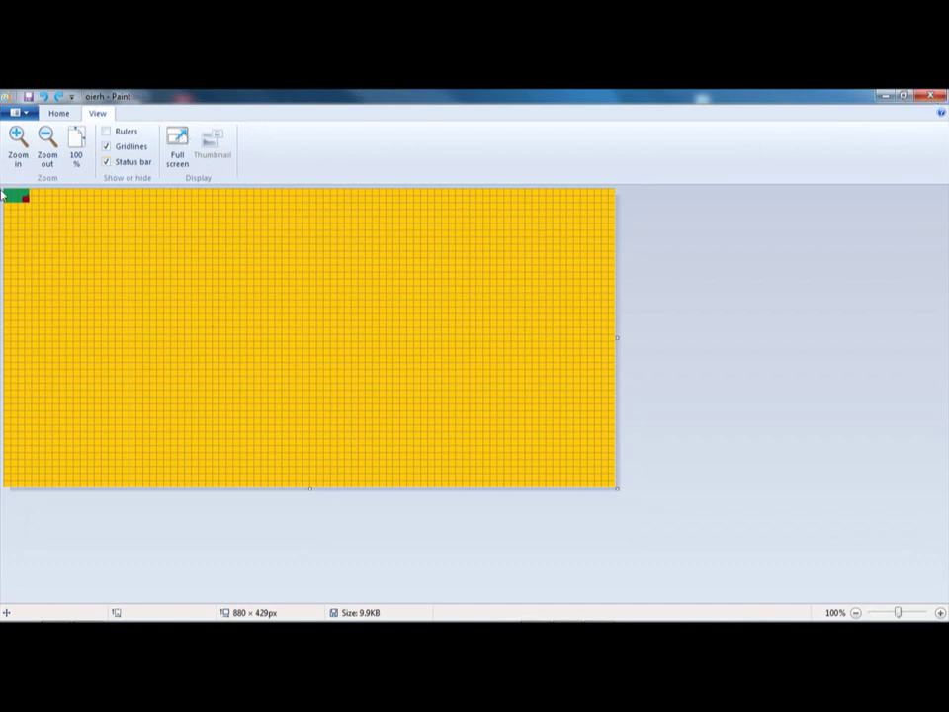
Step: Hide the gridlines on the canvas
{"action": "left_click", "coordinate": [59, 113]}
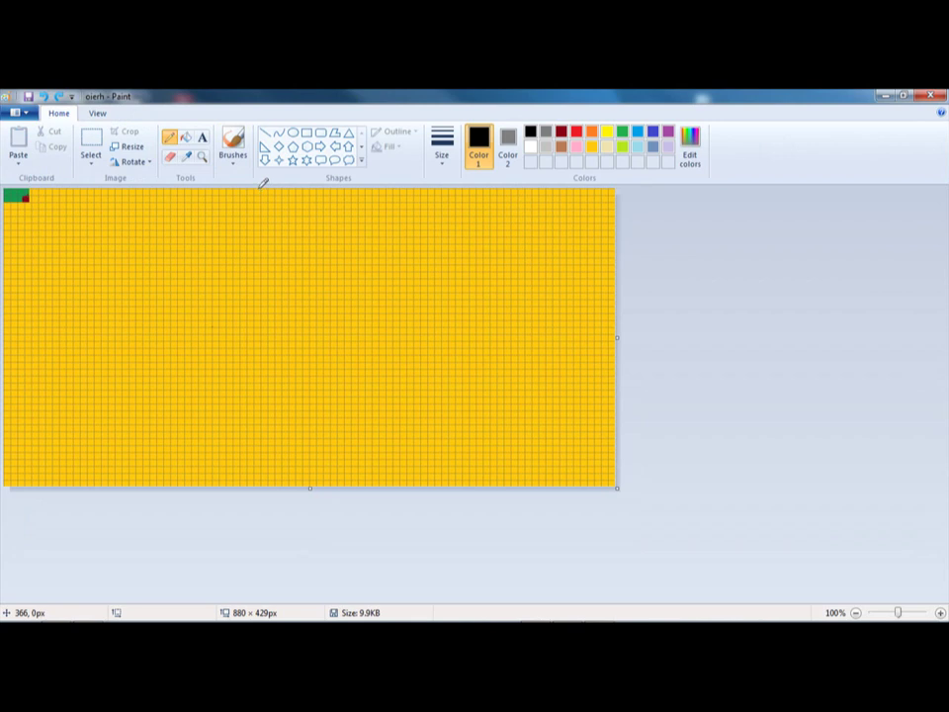
{"action": "left_click", "coordinate": [98, 113]}
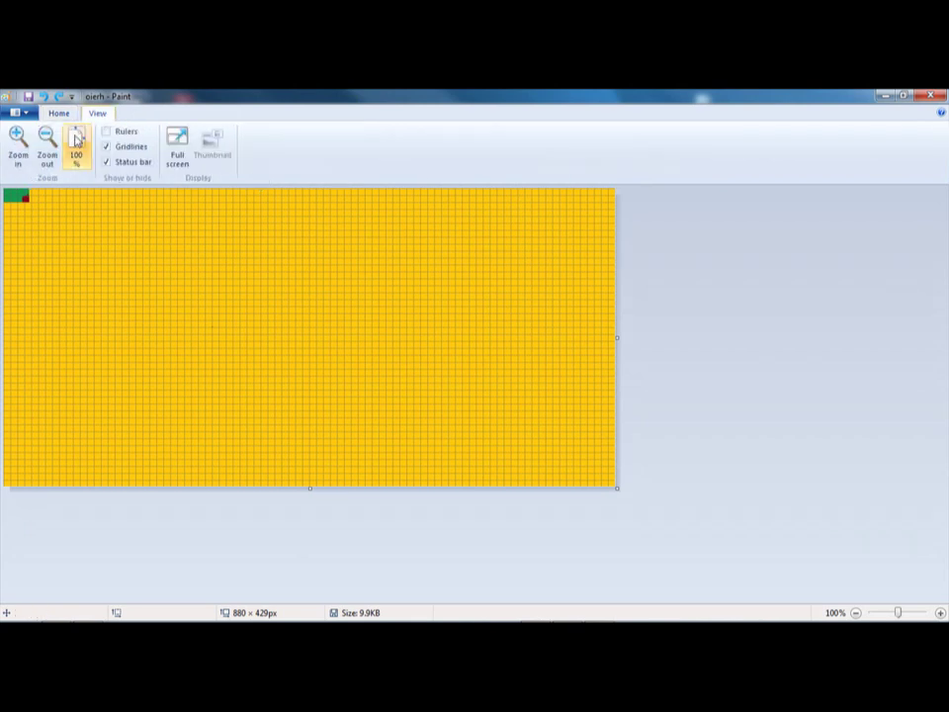
{"action": "left_click", "coordinate": [112, 149]}
{"action": "left_click", "coordinate": [61, 114]}
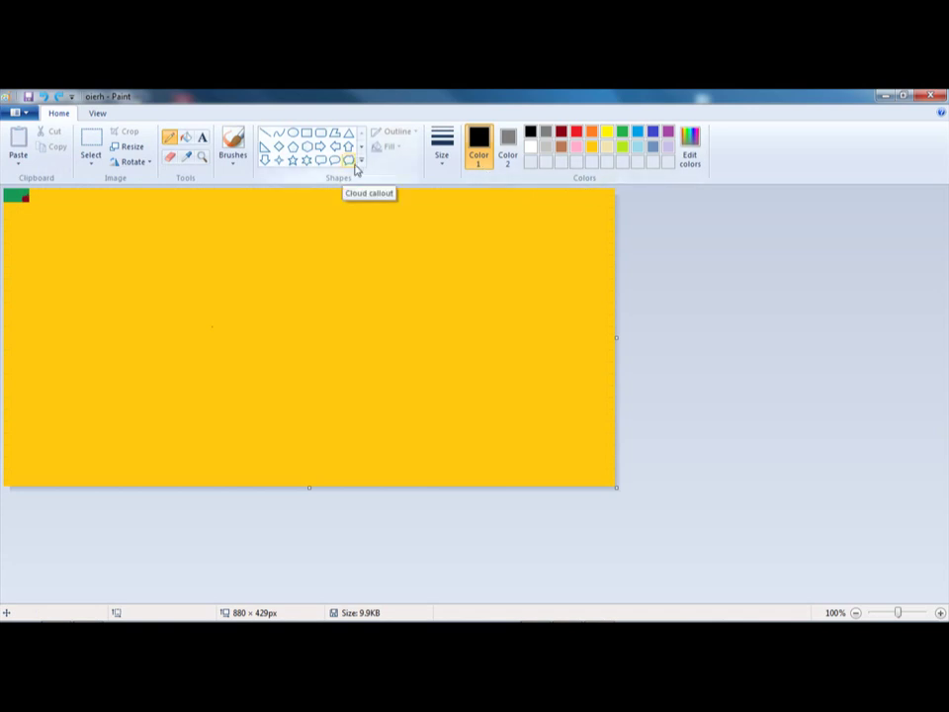
Step: Crop the picture to a rectangular selection of about 390 × 304 px within the yellow area
{"action": "left_click", "coordinate": [87, 153]}
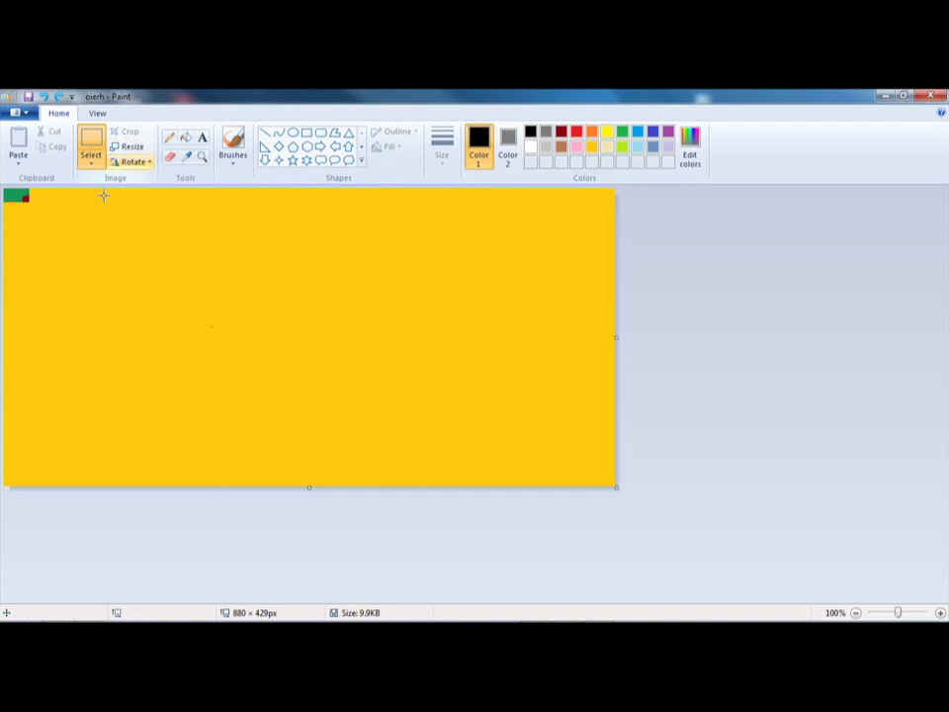
{"action": "left_click_drag", "start_coordinate": [88, 226], "coordinate": [358, 436]}
{"action": "left_click", "coordinate": [135, 134]}
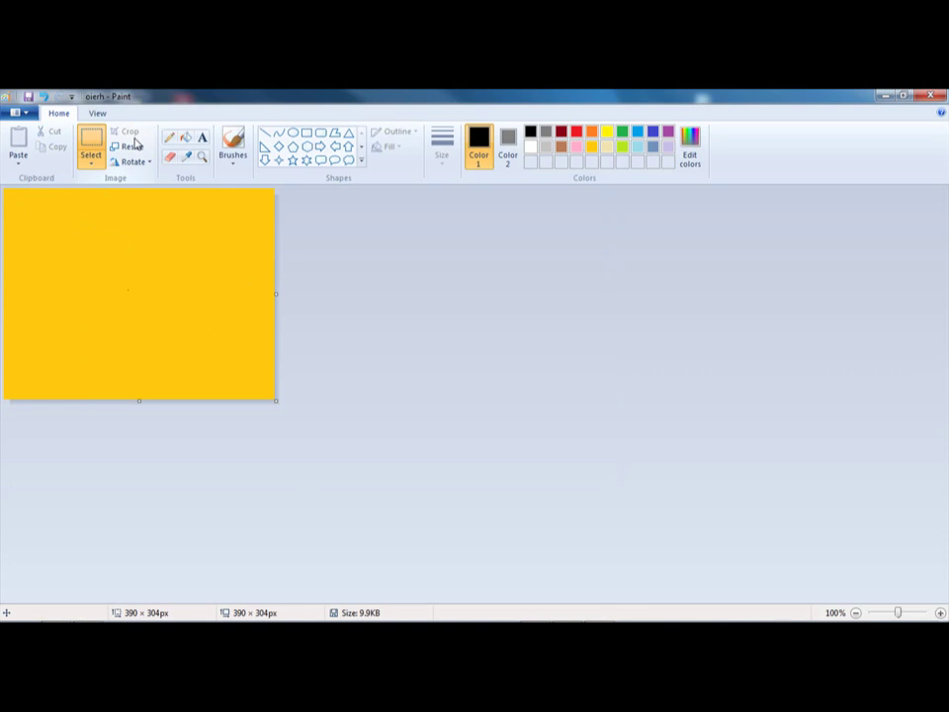
Step: Undo the last crop and scribble pencil strokes over the yellow area: tall zigzags, wide horizontal loops and a rough oval
{"action": "key", "text": "ctrl+z"}
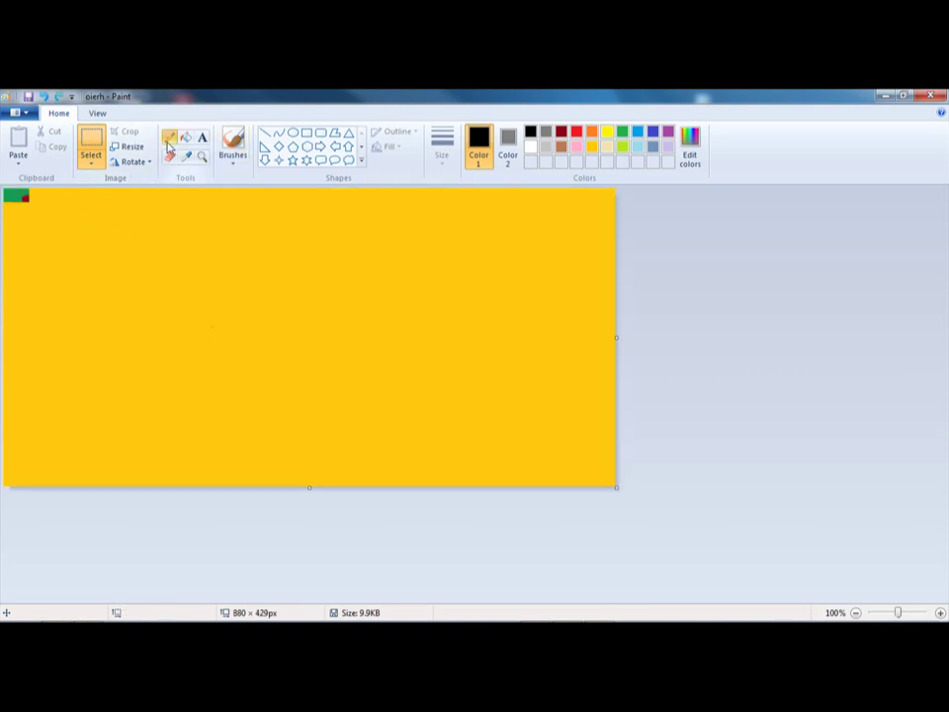
{"action": "left_click", "coordinate": [169, 140]}
{"action": "mouse_move", "coordinate": [78, 201]}
{"action": "left_mouse_down"}
{"action": "mouse_move", "coordinate": [248, 496]}
{"action": "mouse_move", "coordinate": [422, 265]}
{"action": "left_mouse_up"}
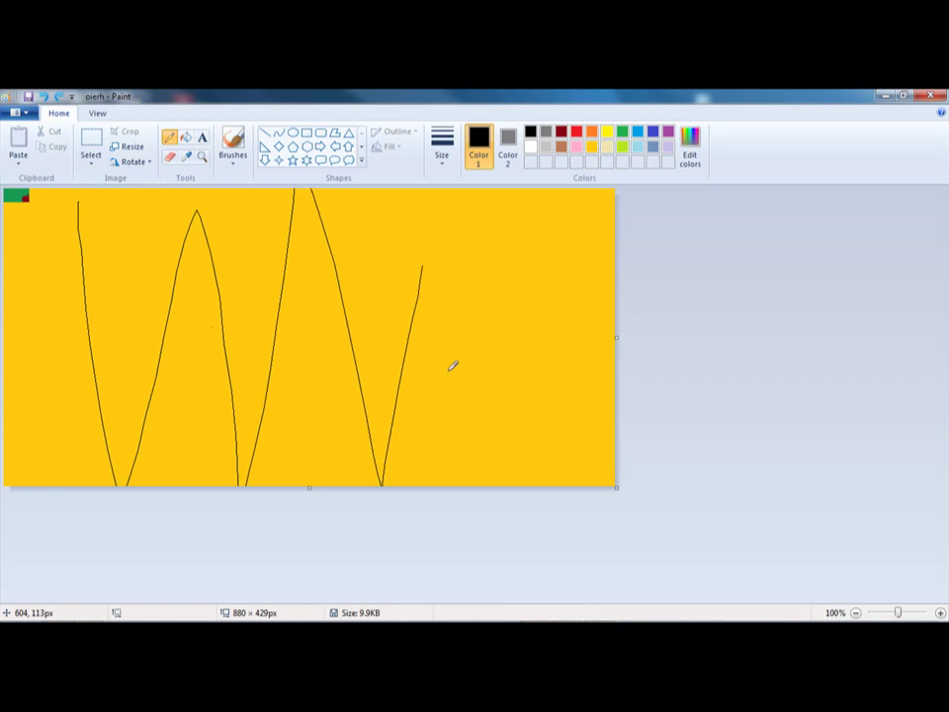
{"action": "left_click_drag", "start_coordinate": [453, 366], "coordinate": [587, 515]}
{"action": "mouse_move", "coordinate": [206, 354]}
{"action": "left_mouse_down"}
{"action": "mouse_move", "coordinate": [391, 322]}
{"action": "mouse_move", "coordinate": [280, 227]}
{"action": "mouse_move", "coordinate": [334, 240]}
{"action": "left_mouse_up"}
{"action": "mouse_move", "coordinate": [391, 239]}
{"action": "left_mouse_down"}
{"action": "mouse_move", "coordinate": [235, 397]}
{"action": "mouse_move", "coordinate": [457, 357]}
{"action": "mouse_move", "coordinate": [385, 237]}
{"action": "left_mouse_up"}
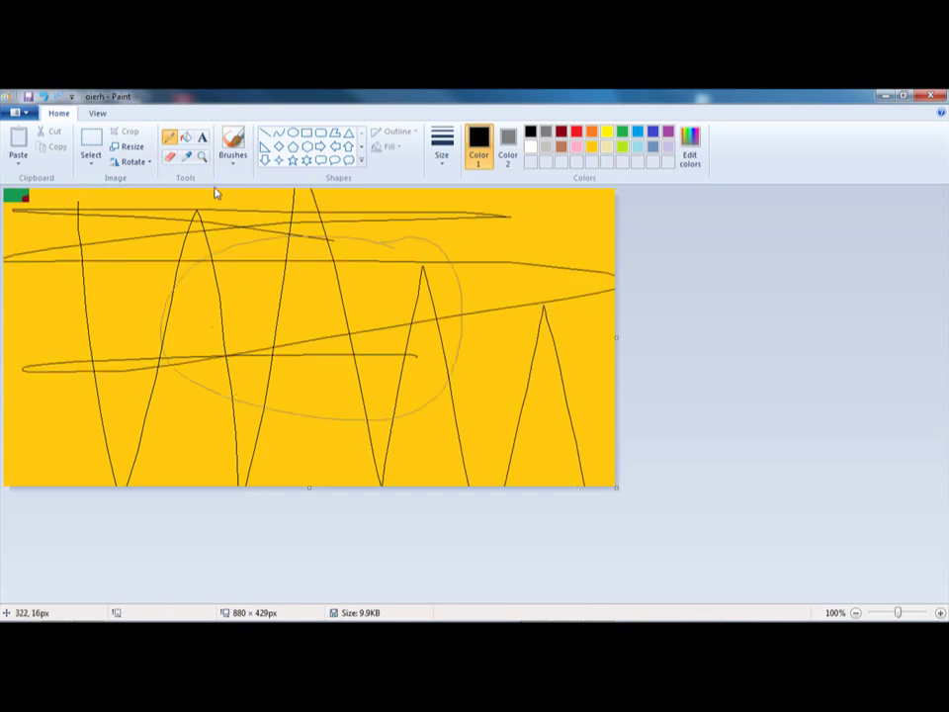
Step: Crop the picture to a rectangular selection of about 507 × 293 px around the oval and undo the crop
{"action": "left_click", "coordinate": [90, 144]}
{"action": "left_click_drag", "start_coordinate": [138, 224], "coordinate": [490, 426]}
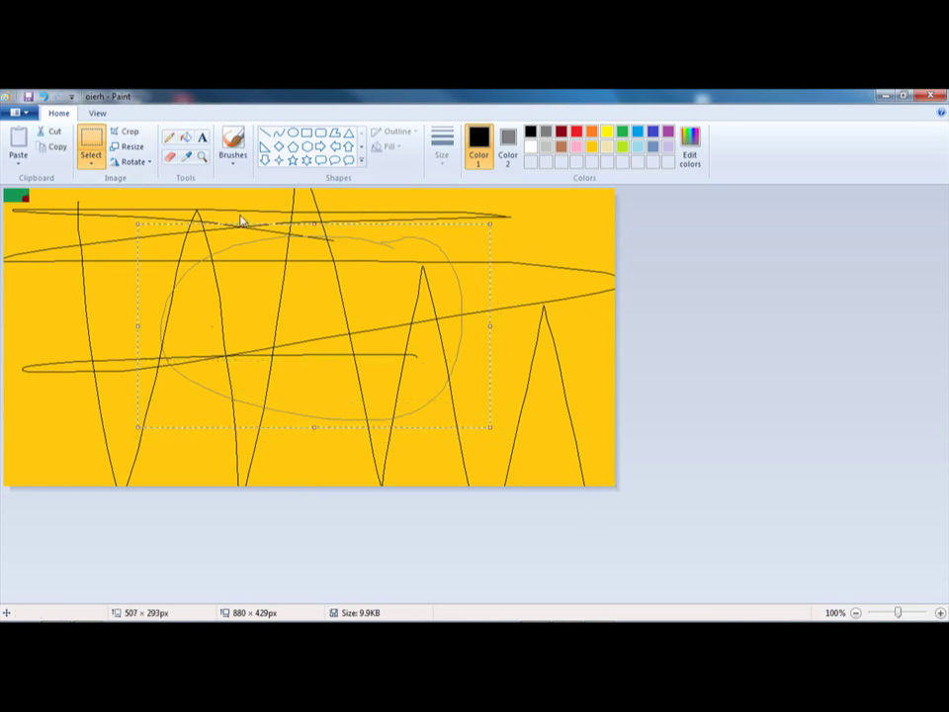
{"action": "left_click", "coordinate": [137, 133]}
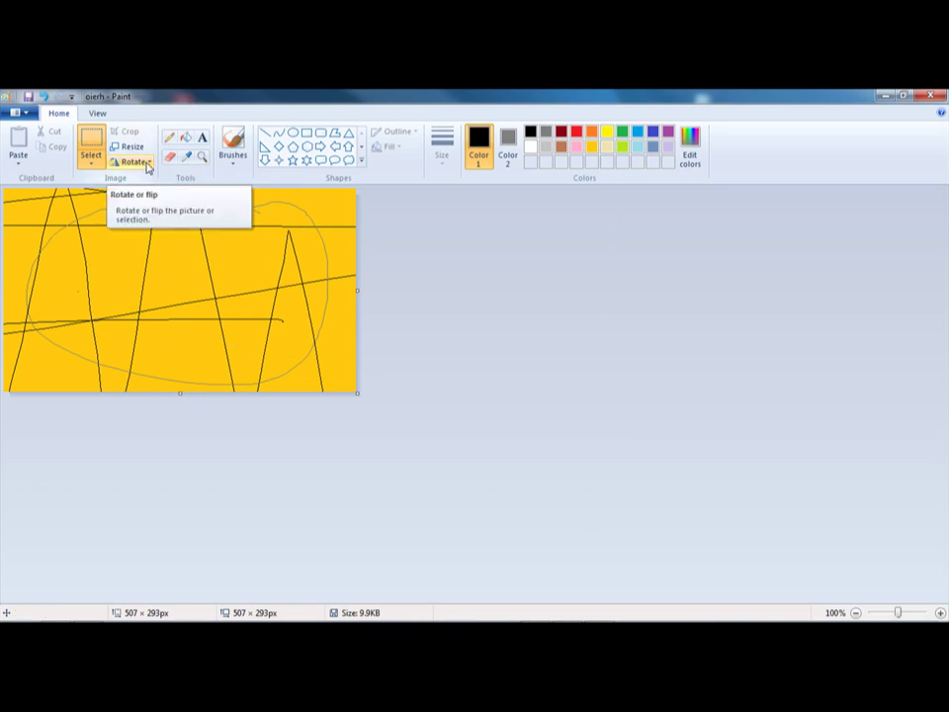
{"action": "key", "text": "ctrl+z"}
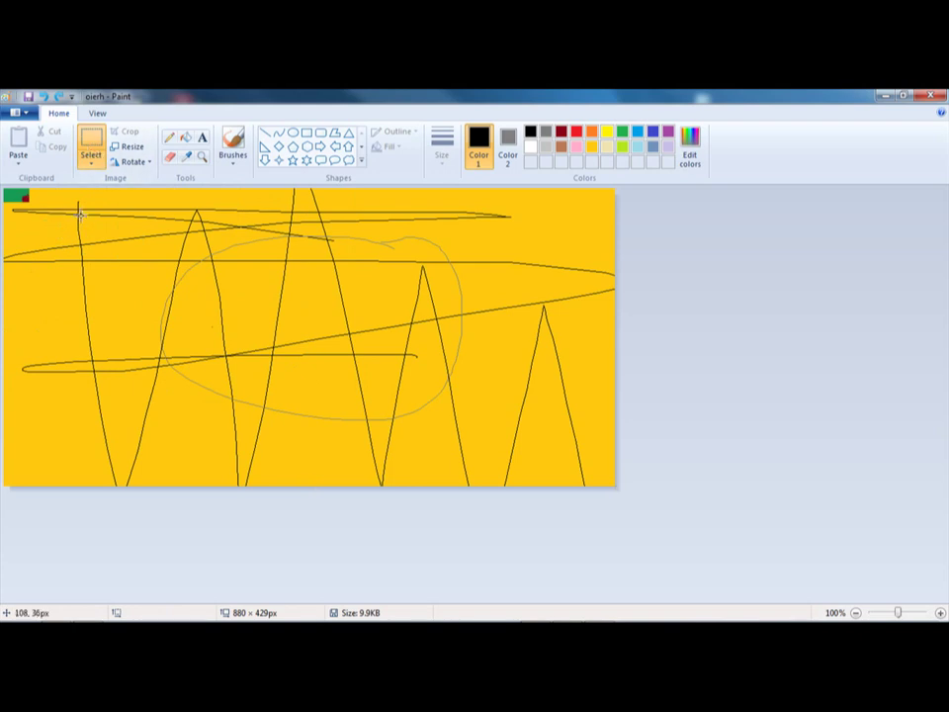
Step: Move a rectangular selection of about 584 × 339 px over the scribbles slightly downward
{"action": "left_click_drag", "start_coordinate": [79, 210], "coordinate": [483, 447]}
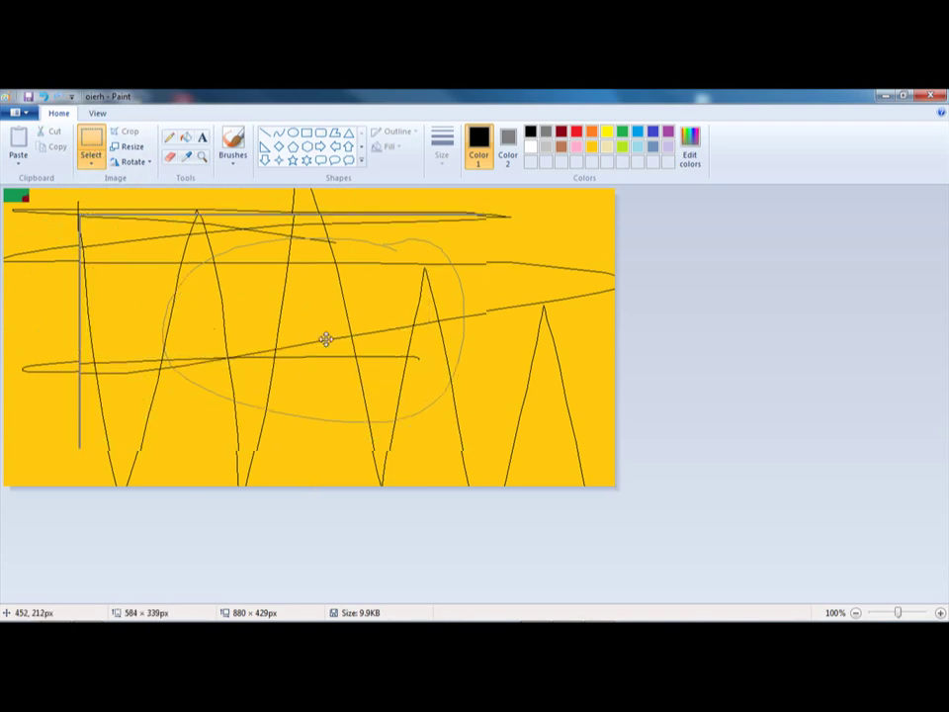
{"action": "left_click_drag", "start_coordinate": [326, 339], "coordinate": [320, 380]}
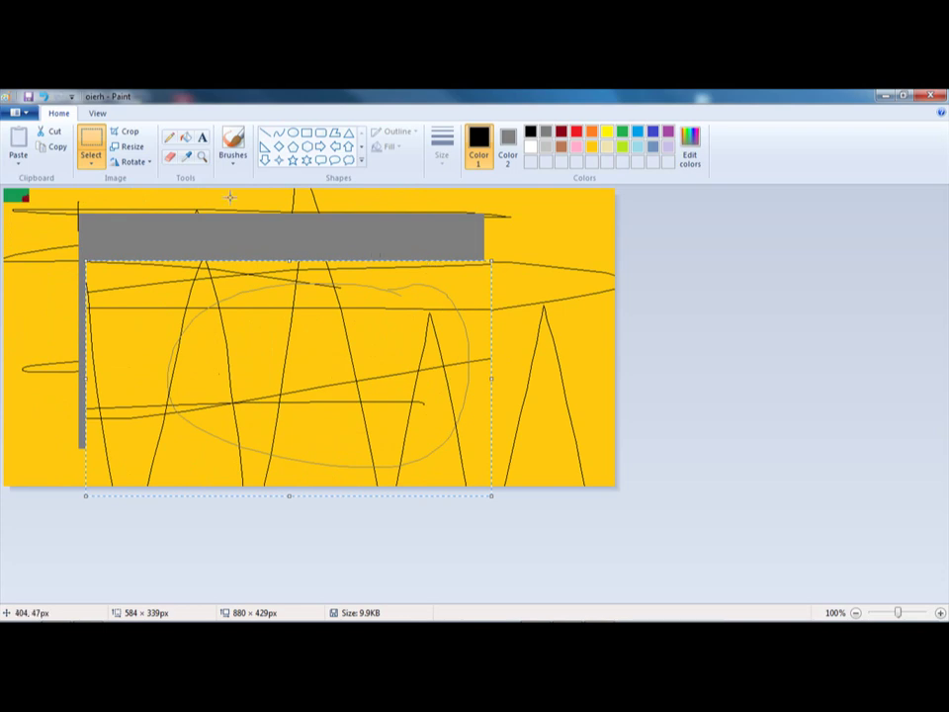
Step: Cut out a wavy area of the scribbles with a free-form selection, shift it slightly and undo the move
{"action": "left_click", "coordinate": [91, 161]}
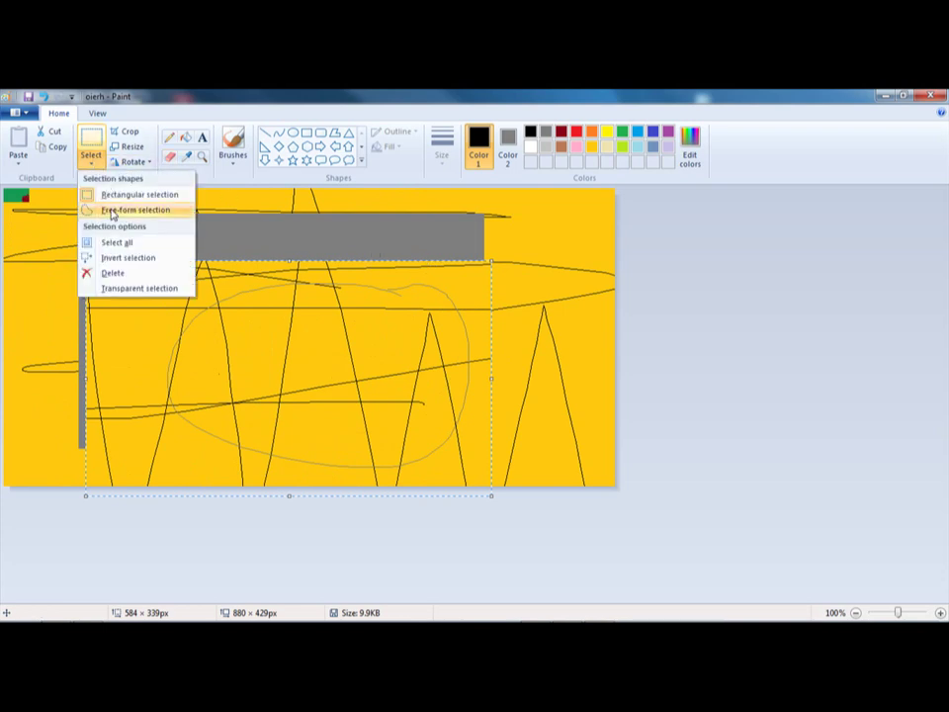
{"action": "left_click", "coordinate": [110, 210]}
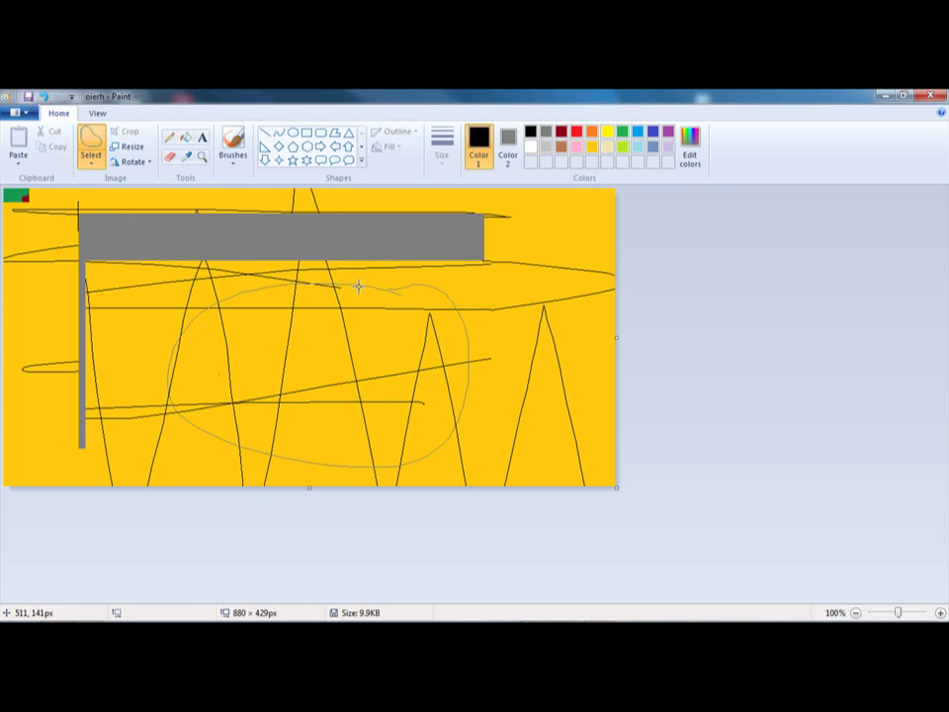
{"action": "left_click", "coordinate": [92, 161]}
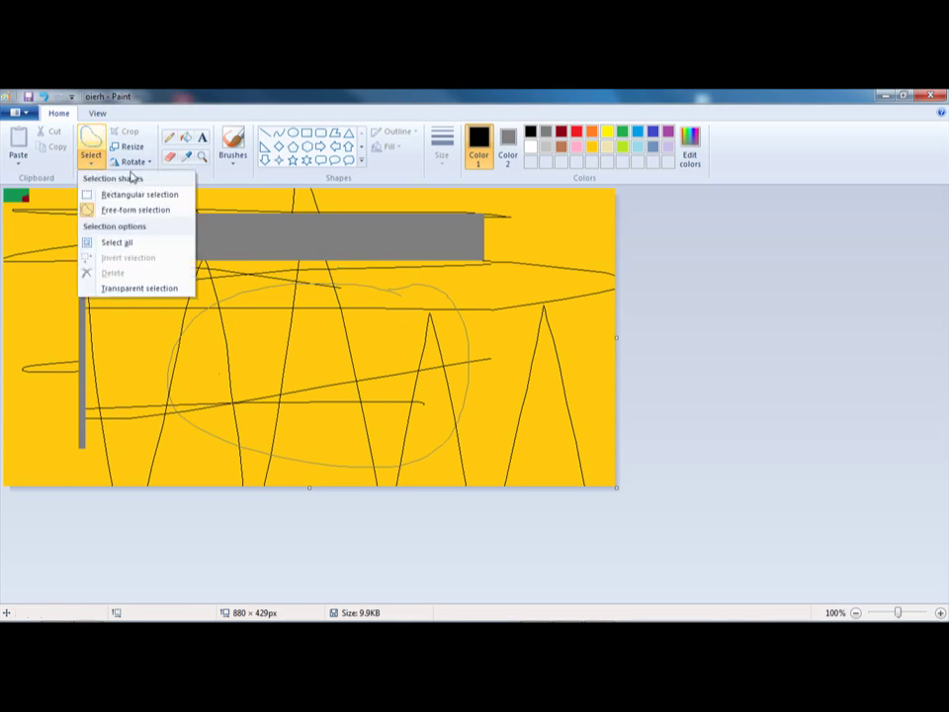
{"action": "left_click", "coordinate": [158, 211]}
{"action": "mouse_move", "coordinate": [326, 274]}
{"action": "left_mouse_down"}
{"action": "mouse_move", "coordinate": [208, 285]}
{"action": "mouse_move", "coordinate": [179, 303]}
{"action": "mouse_move", "coordinate": [156, 359]}
{"action": "mouse_move", "coordinate": [173, 375]}
{"action": "mouse_move", "coordinate": [241, 381]}
{"action": "mouse_move", "coordinate": [280, 346]}
{"action": "mouse_move", "coordinate": [361, 389]}
{"action": "mouse_move", "coordinate": [381, 318]}
{"action": "left_mouse_up"}
{"action": "left_click_drag", "start_coordinate": [328, 273], "coordinate": [328, 273]}
{"action": "mouse_move", "coordinate": [273, 300]}
{"action": "left_mouse_down"}
{"action": "mouse_move", "coordinate": [357, 245]}
{"action": "mouse_move", "coordinate": [330, 214]}
{"action": "mouse_move", "coordinate": [576, 246]}
{"action": "mouse_move", "coordinate": [270, 300]}
{"action": "left_mouse_up"}
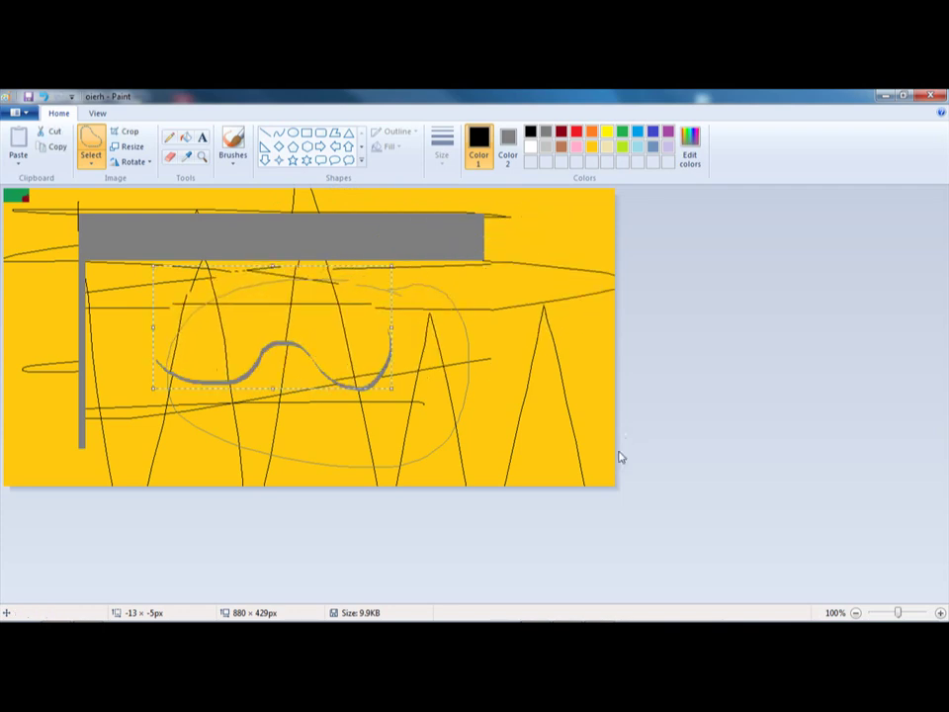
{"action": "key", "text": "ctrl+z"}
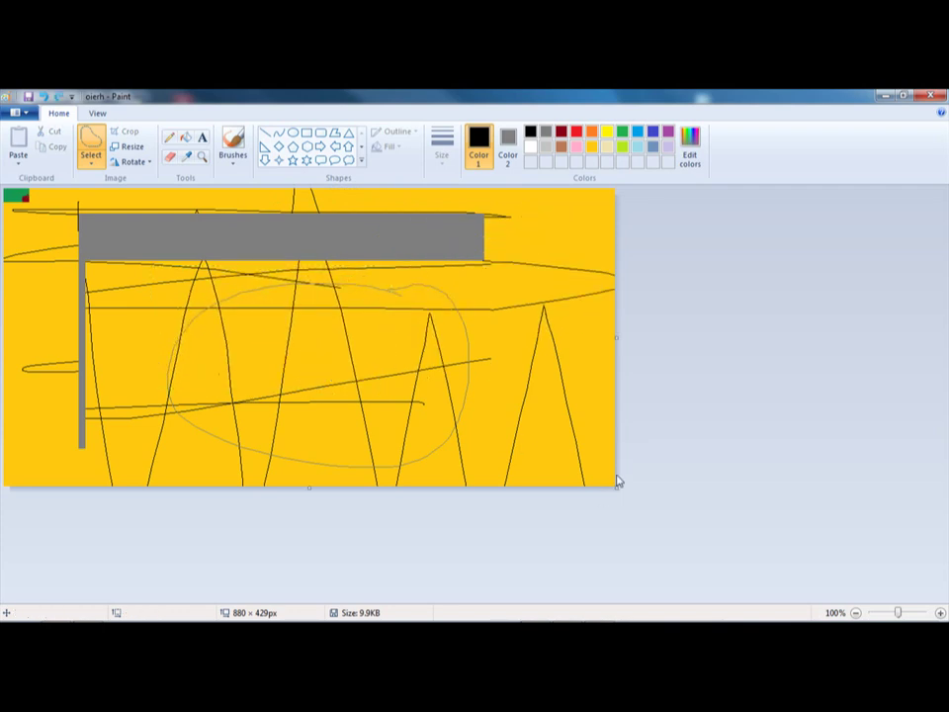
Step: Move a free-form selection onto the blank part of a canvas enlarged to 1546 × 561 px and undo back to the original scribbles
{"action": "left_click_drag", "start_coordinate": [616, 486], "coordinate": [944, 579]}
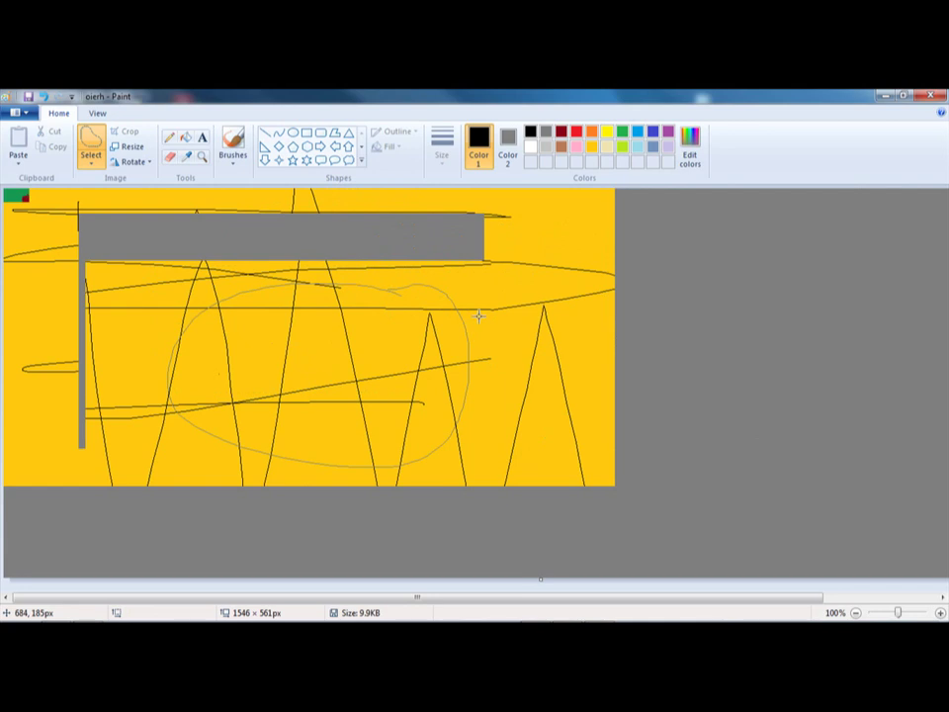
{"action": "mouse_move", "coordinate": [222, 356]}
{"action": "left_mouse_down"}
{"action": "mouse_move", "coordinate": [237, 396]}
{"action": "mouse_move", "coordinate": [340, 338]}
{"action": "mouse_move", "coordinate": [405, 378]}
{"action": "mouse_move", "coordinate": [441, 417]}
{"action": "mouse_move", "coordinate": [493, 328]}
{"action": "mouse_move", "coordinate": [372, 280]}
{"action": "mouse_move", "coordinate": [305, 288]}
{"action": "mouse_move", "coordinate": [237, 317]}
{"action": "mouse_move", "coordinate": [223, 335]}
{"action": "mouse_move", "coordinate": [222, 357]}
{"action": "mouse_move", "coordinate": [267, 326]}
{"action": "mouse_move", "coordinate": [683, 299]}
{"action": "left_mouse_up"}
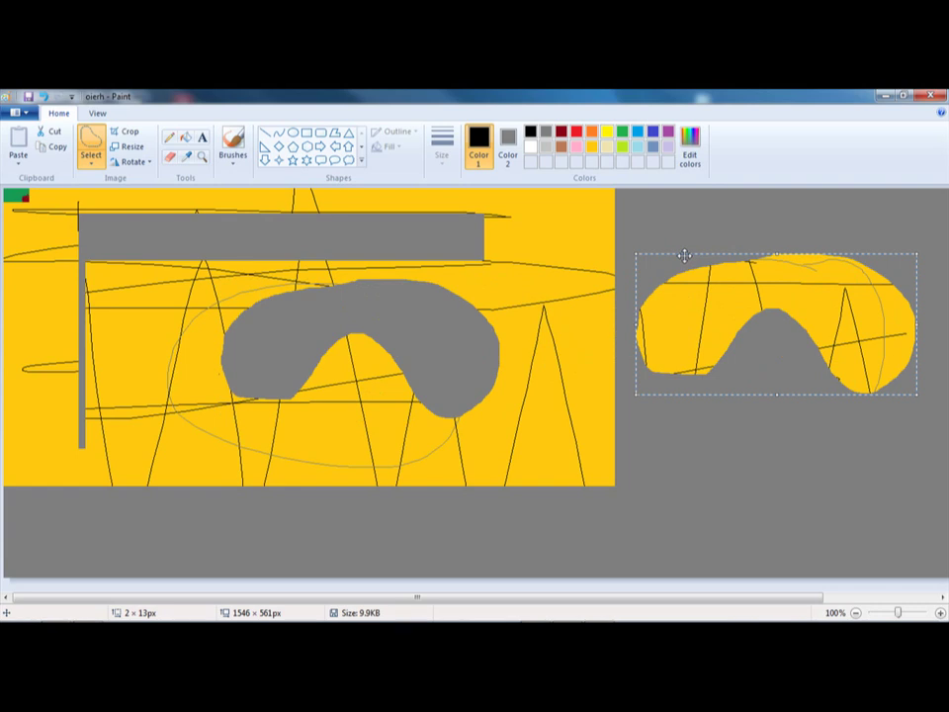
{"action": "key", "text": "ctrl+z"}
{"action": "key", "text": "ctrl+z"}
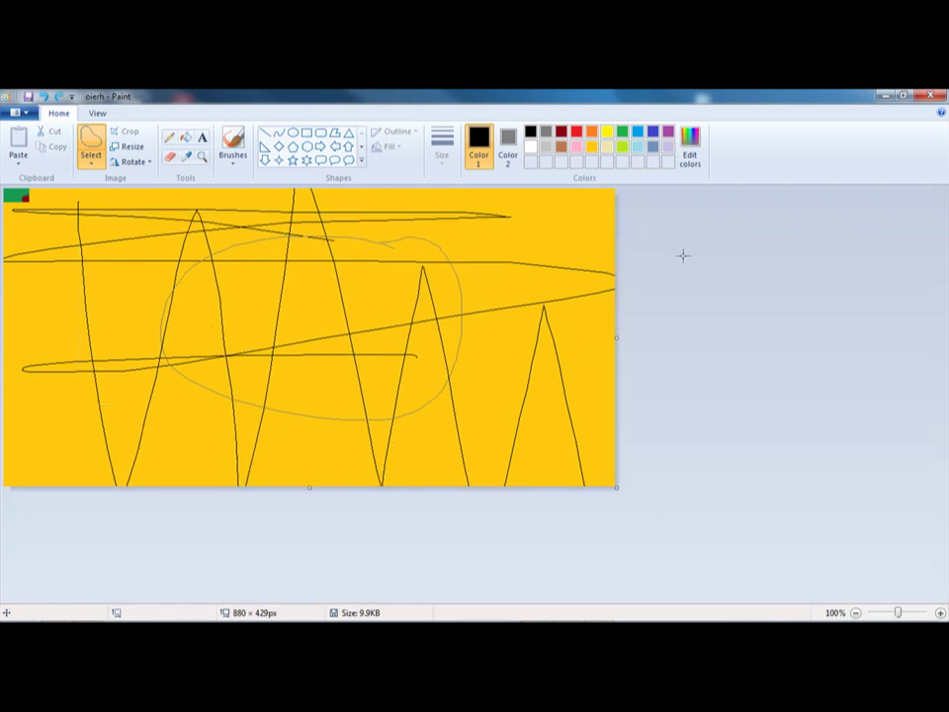
Step: Select the whole picture and try moving it on the canvas
{"action": "left_click", "coordinate": [90, 158]}
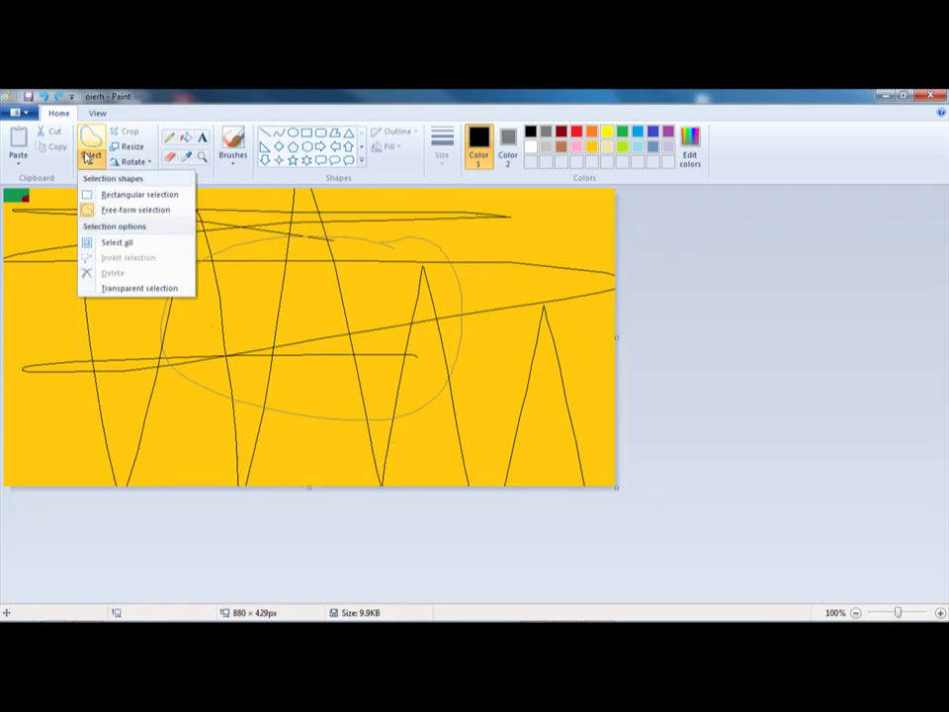
{"action": "left_click", "coordinate": [119, 243]}
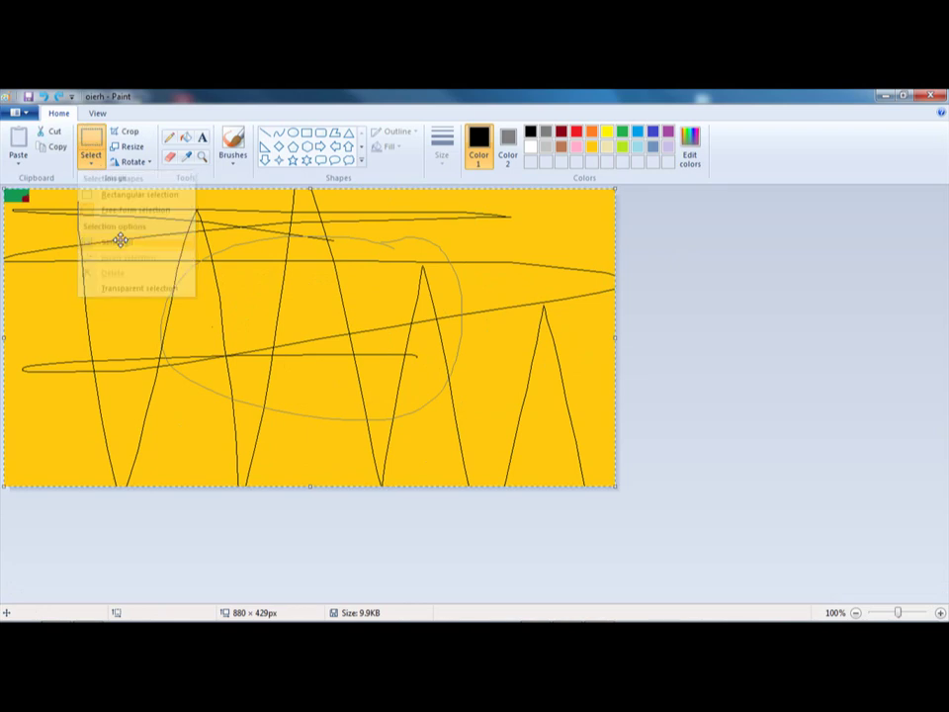
{"action": "mouse_move", "coordinate": [154, 239]}
{"action": "left_mouse_down"}
{"action": "mouse_move", "coordinate": [166, 249]}
{"action": "mouse_move", "coordinate": [424, 267]}
{"action": "mouse_move", "coordinate": [456, 366]}
{"action": "mouse_move", "coordinate": [546, 359]}
{"action": "mouse_move", "coordinate": [182, 219]}
{"action": "mouse_move", "coordinate": [125, 225]}
{"action": "mouse_move", "coordinate": [210, 313]}
{"action": "mouse_move", "coordinate": [326, 279]}
{"action": "mouse_move", "coordinate": [44, 360]}
{"action": "mouse_move", "coordinate": [93, 159]}
{"action": "mouse_move", "coordinate": [24, 260]}
{"action": "mouse_move", "coordinate": [294, 260]}
{"action": "mouse_move", "coordinate": [607, 417]}
{"action": "mouse_move", "coordinate": [327, 292]}
{"action": "mouse_move", "coordinate": [139, 234]}
{"action": "mouse_move", "coordinate": [143, 226]}
{"action": "left_mouse_up"}
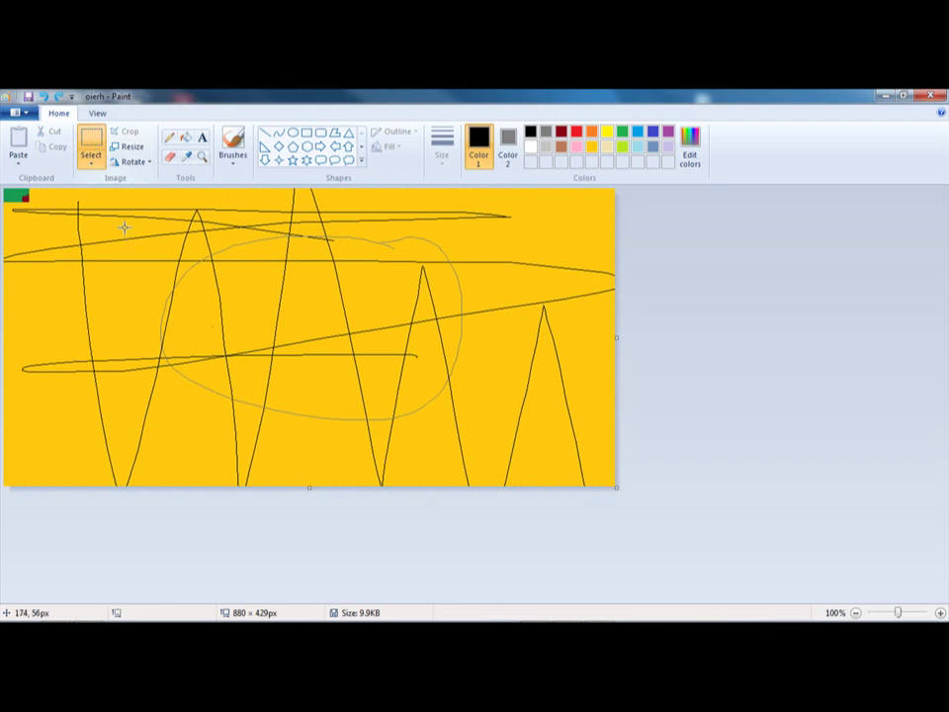
Step: Move a rectangular selection of about 367 × 213 px upward over the scribbles and undo the move
{"action": "mouse_move", "coordinate": [106, 214]}
{"action": "left_mouse_down"}
{"action": "mouse_move", "coordinate": [191, 296]}
{"action": "mouse_move", "coordinate": [361, 363]}
{"action": "left_mouse_up"}
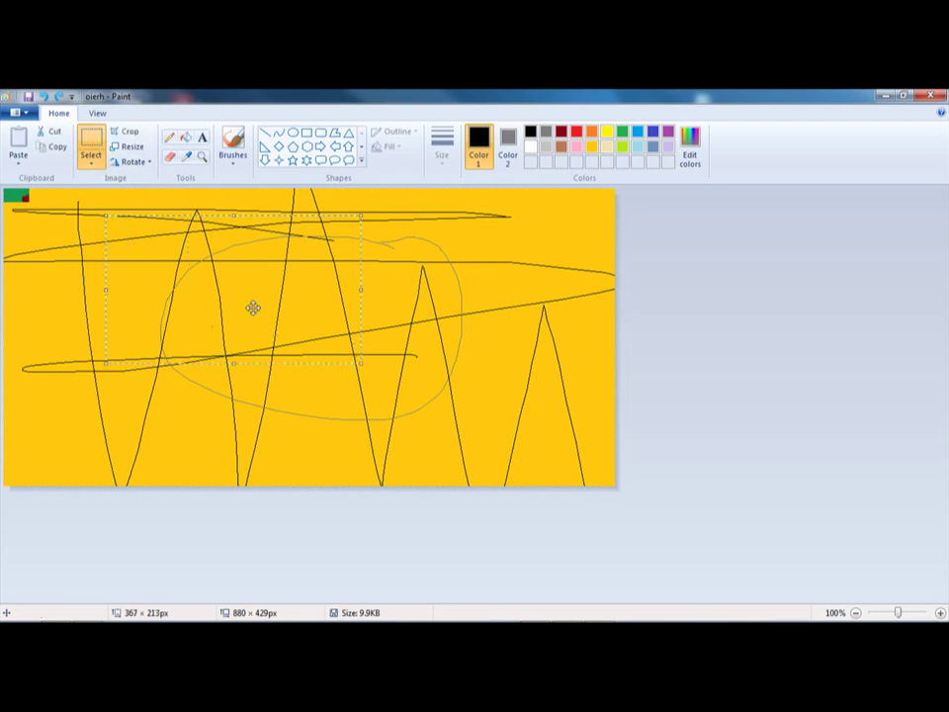
{"action": "mouse_move", "coordinate": [189, 278]}
{"action": "left_mouse_down"}
{"action": "mouse_move", "coordinate": [295, 358]}
{"action": "mouse_move", "coordinate": [375, 279]}
{"action": "mouse_move", "coordinate": [191, 225]}
{"action": "left_mouse_up"}
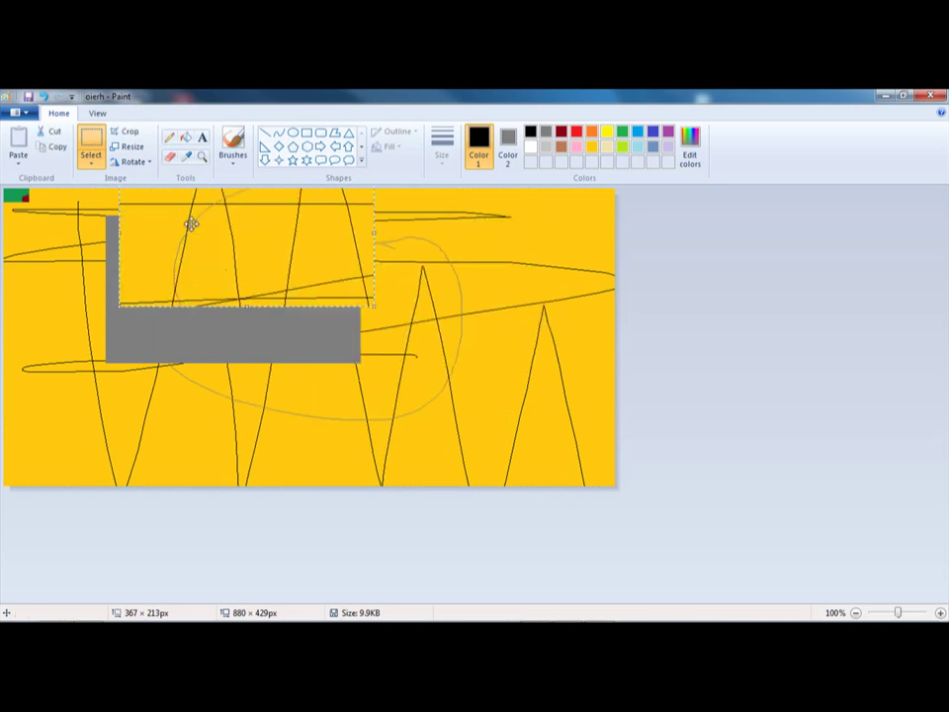
{"action": "key", "text": "ctrl+z"}
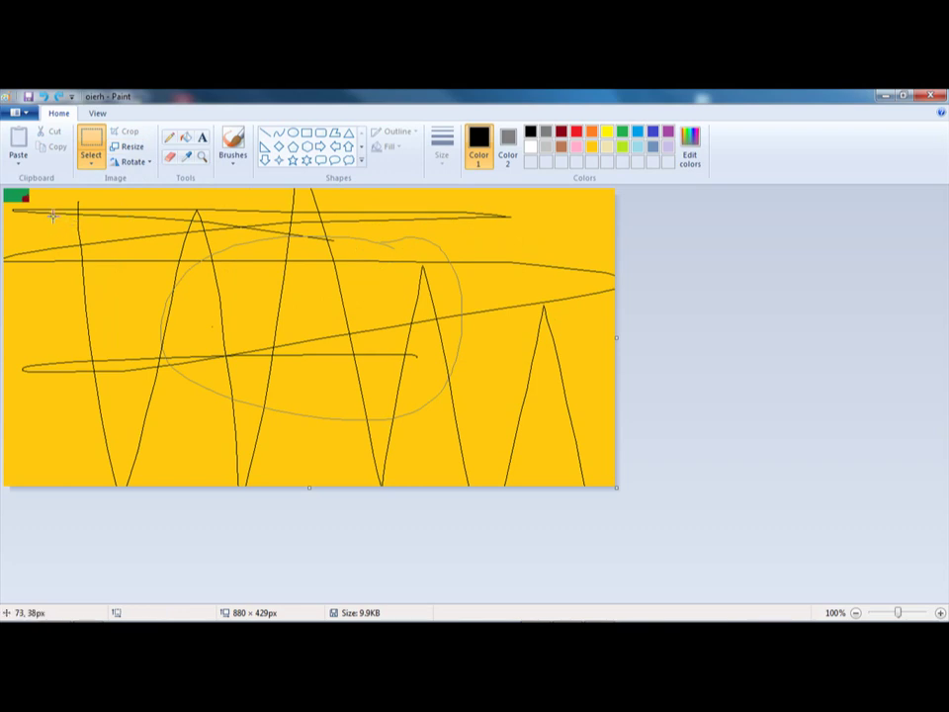
Step: Select the small green patch with a rectangle of about 43 × 25 px and choose pixels as its resizing unit
{"action": "left_click_drag", "start_coordinate": [33, 207], "coordinate": [3, 189]}
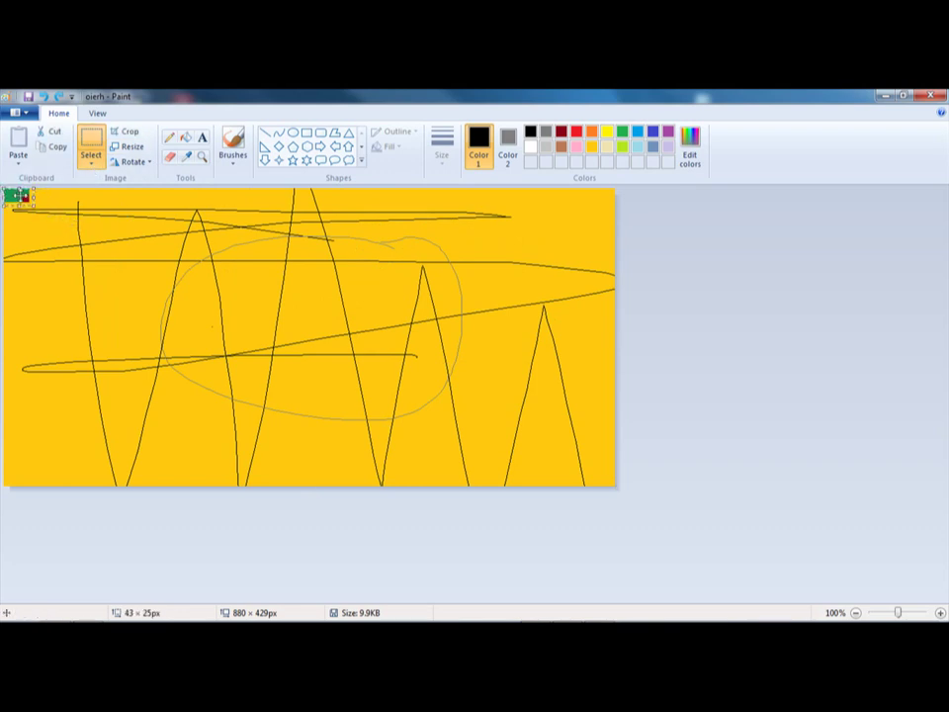
{"action": "left_click", "coordinate": [131, 148]}
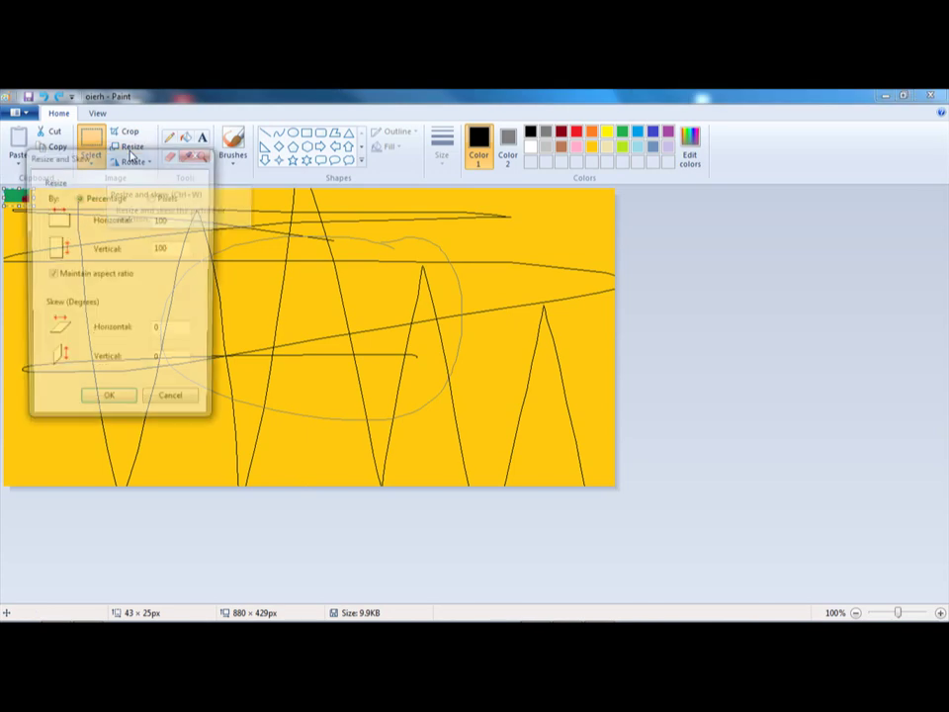
{"action": "left_click_drag", "start_coordinate": [132, 156], "coordinate": [340, 176]}
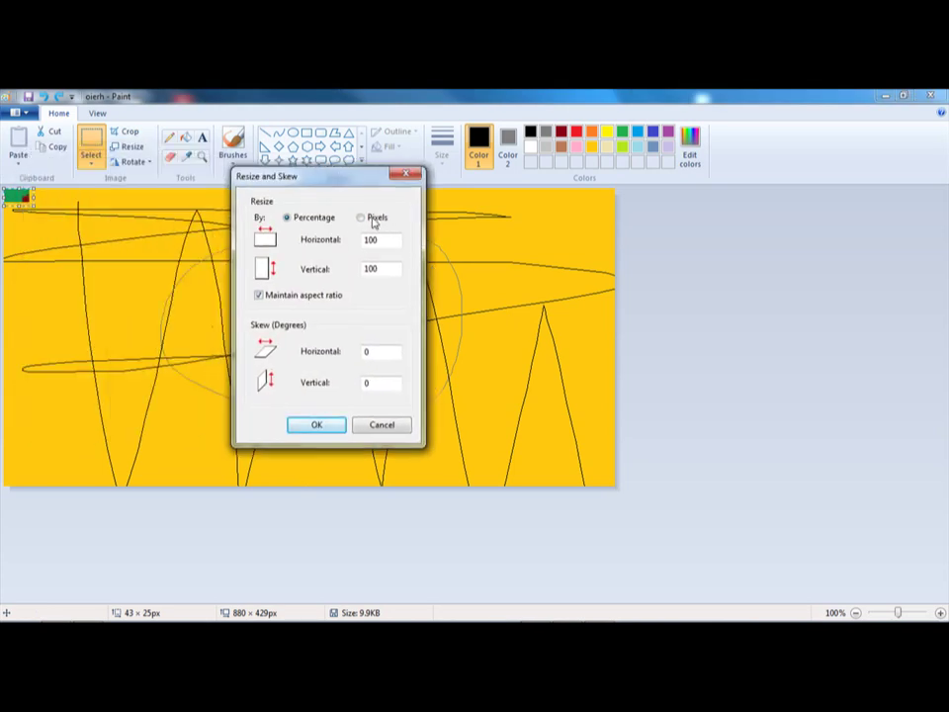
{"action": "left_click", "coordinate": [371, 223]}
Step: Resize the selected green patch to 430 px horizontally without maintaining the aspect ratio and undo the resize
{"action": "double_click", "coordinate": [369, 240]}
{"action": "key", "text": "Tab"}
{"action": "double_click", "coordinate": [383, 240]}
{"action": "double_click", "coordinate": [379, 269]}
{"action": "left_click_drag", "start_coordinate": [375, 238], "coordinate": [358, 241]}
{"action": "type", "text": "430"}
{"action": "left_click_drag", "start_coordinate": [385, 267], "coordinate": [358, 272]}
{"action": "left_click", "coordinate": [381, 267]}
{"action": "left_click", "coordinate": [260, 296]}
{"action": "left_click", "coordinate": [308, 424]}
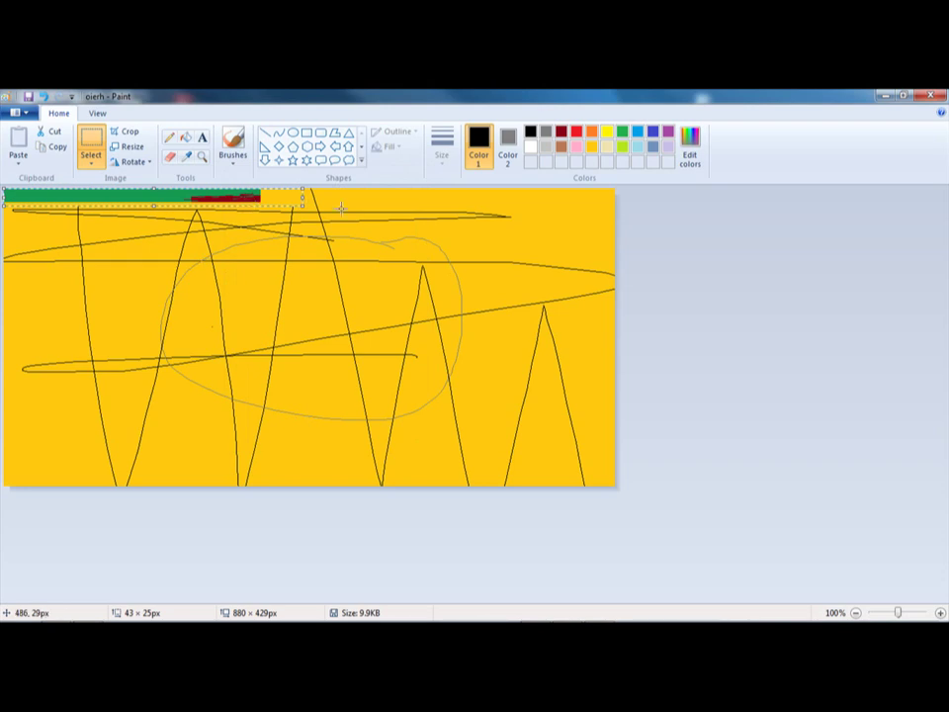
{"action": "key", "text": "ctrl+z"}
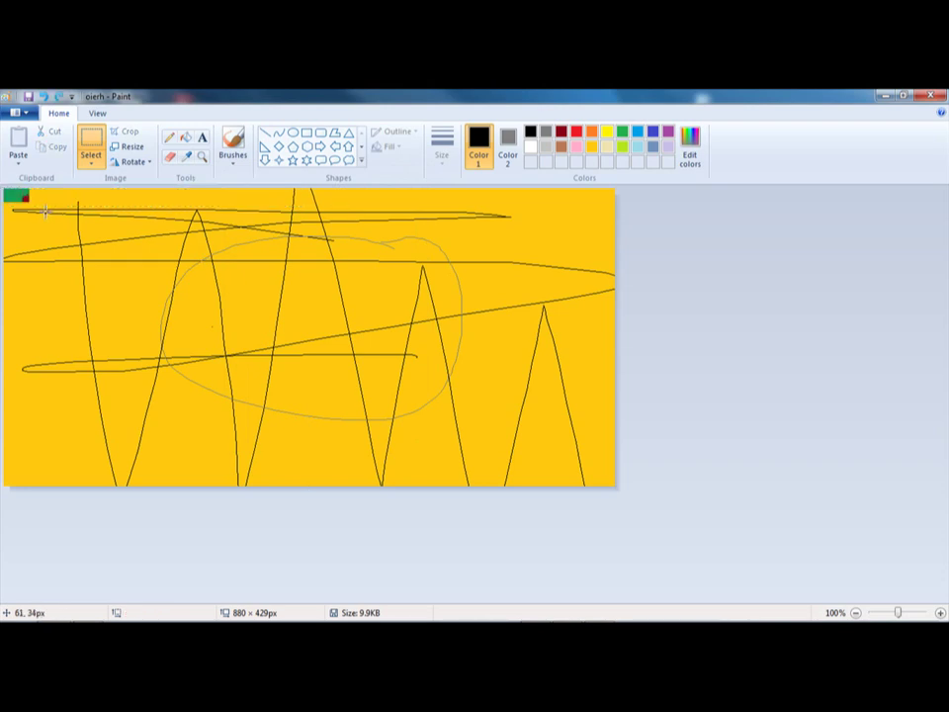
Step: Scale a selection of about 62 × 35 px around the green patch to 620 px wide with its aspect ratio maintained and undo it
{"action": "left_click_drag", "start_coordinate": [44, 210], "coordinate": [3, 189]}
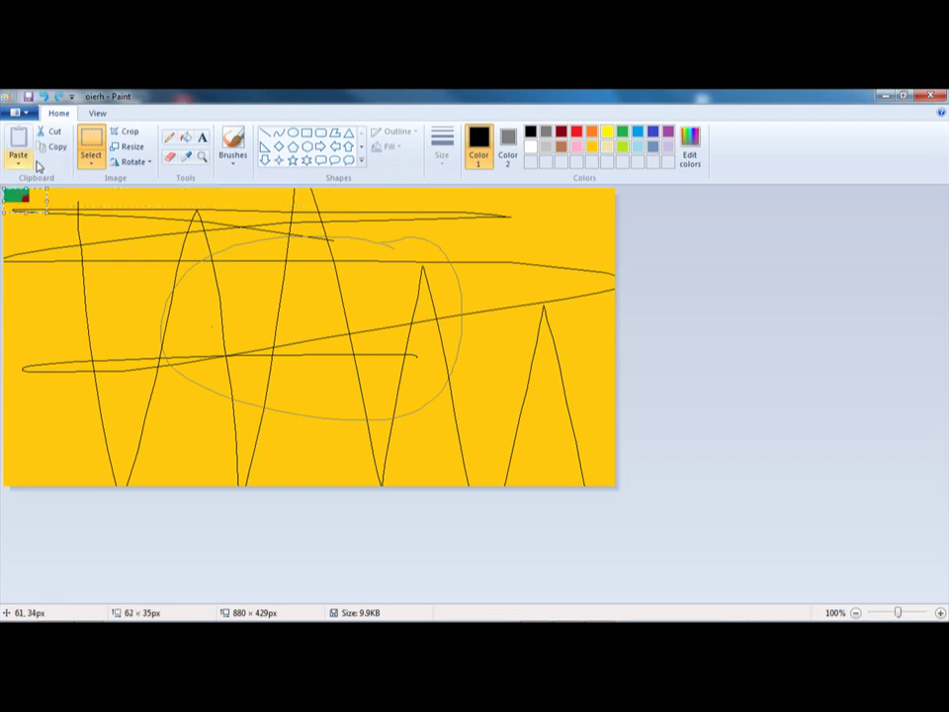
{"action": "left_click", "coordinate": [115, 150]}
{"action": "left_click", "coordinate": [152, 197]}
{"action": "left_click", "coordinate": [170, 219]}
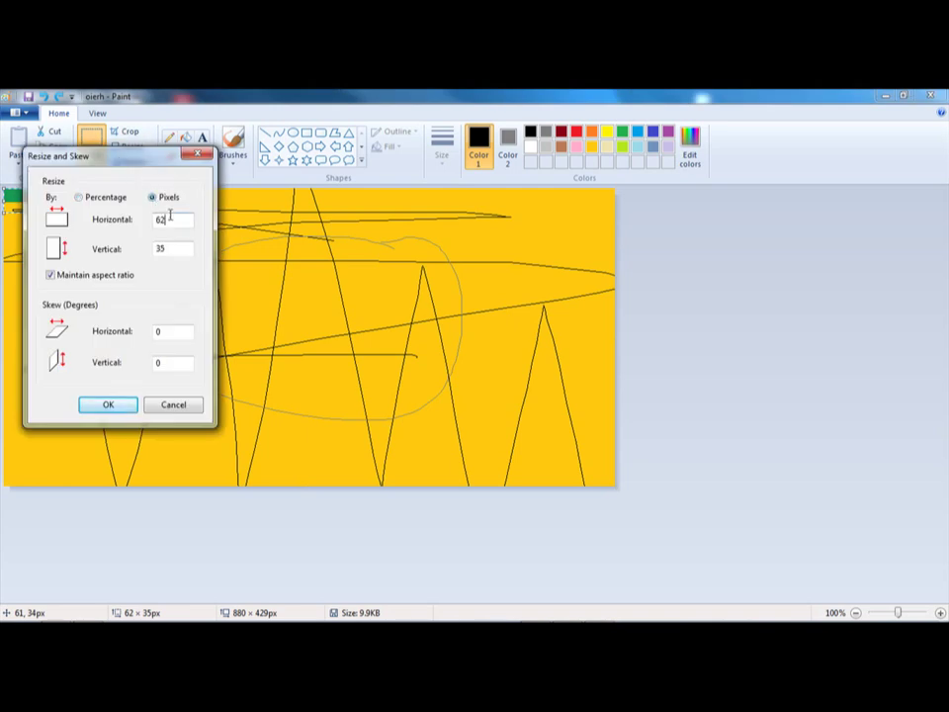
{"action": "type", "text": "0"}
{"action": "left_click", "coordinate": [110, 404]}
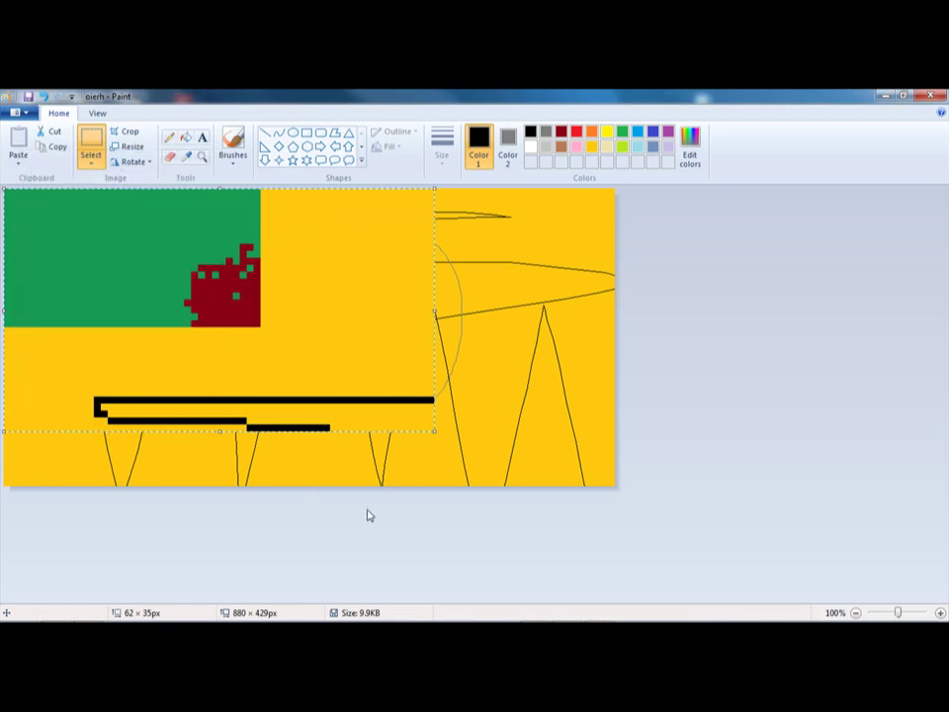
{"action": "left_click", "coordinate": [356, 484]}
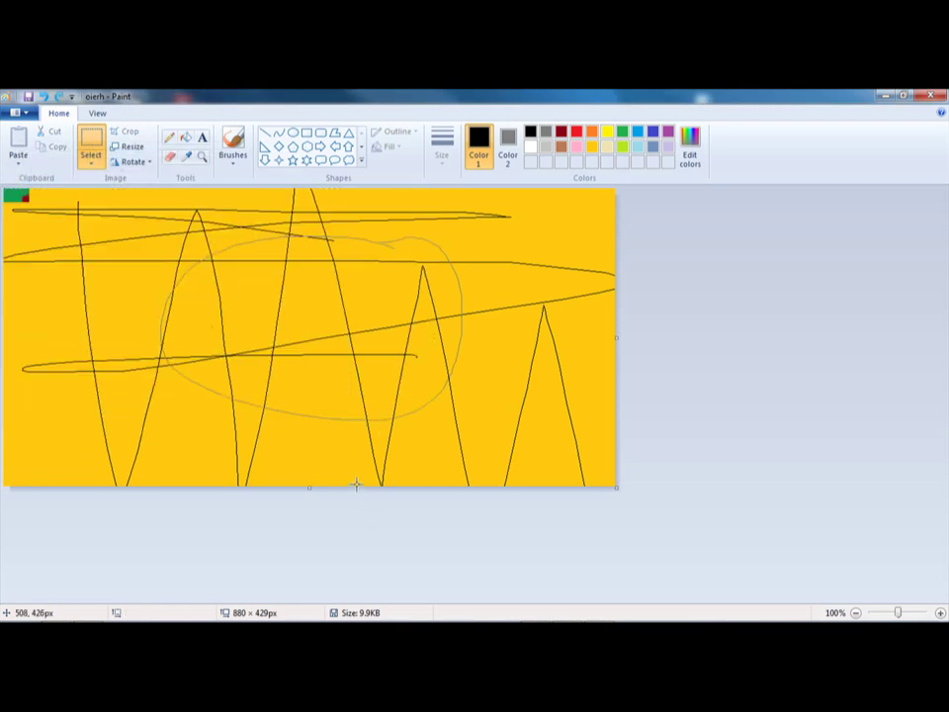
Step: View the Resize and Skew settings for the whole picture and close them without changes
{"action": "left_click", "coordinate": [128, 146]}
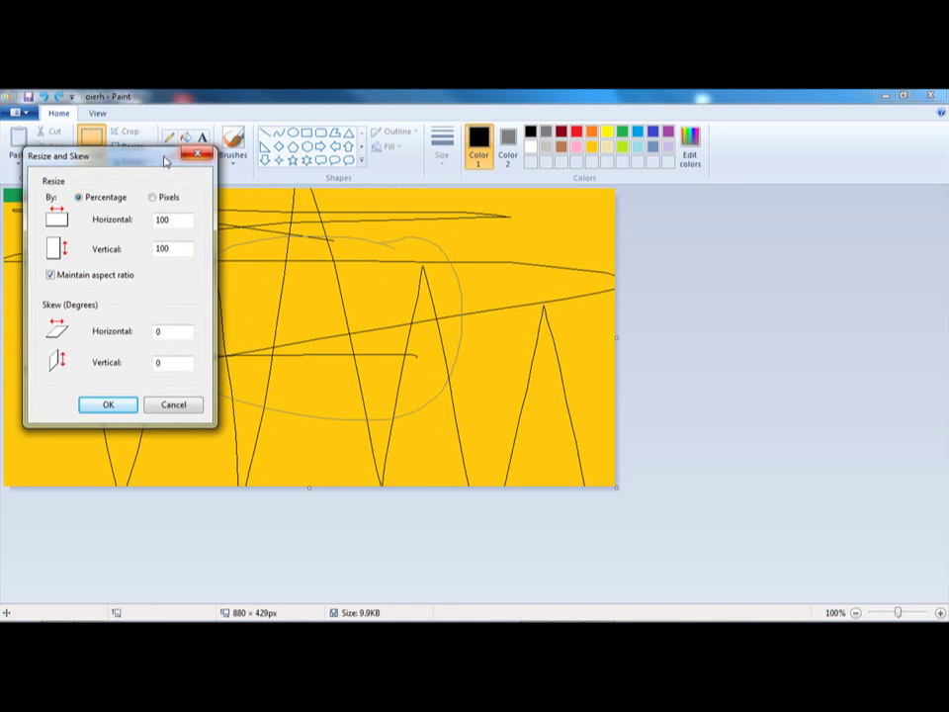
{"action": "left_click_drag", "start_coordinate": [178, 160], "coordinate": [301, 181]}
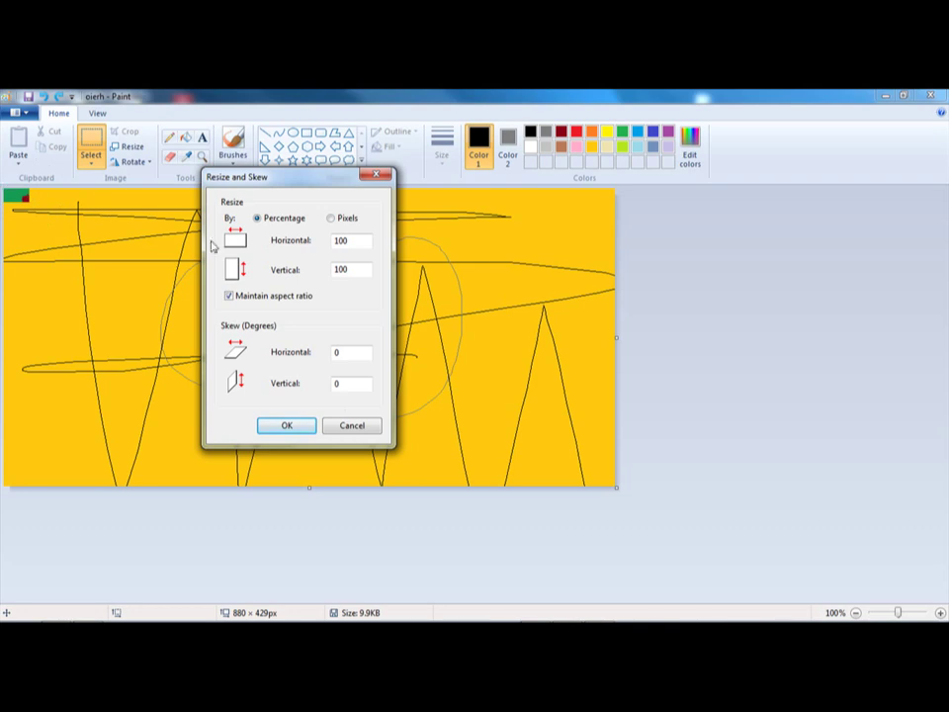
{"action": "left_click", "coordinate": [351, 425]}
Step: Scale a selection of about 299 × 173 px to 67 percent with its aspect ratio maintained and move it slightly inward
{"action": "left_click_drag", "start_coordinate": [295, 354], "coordinate": [87, 234]}
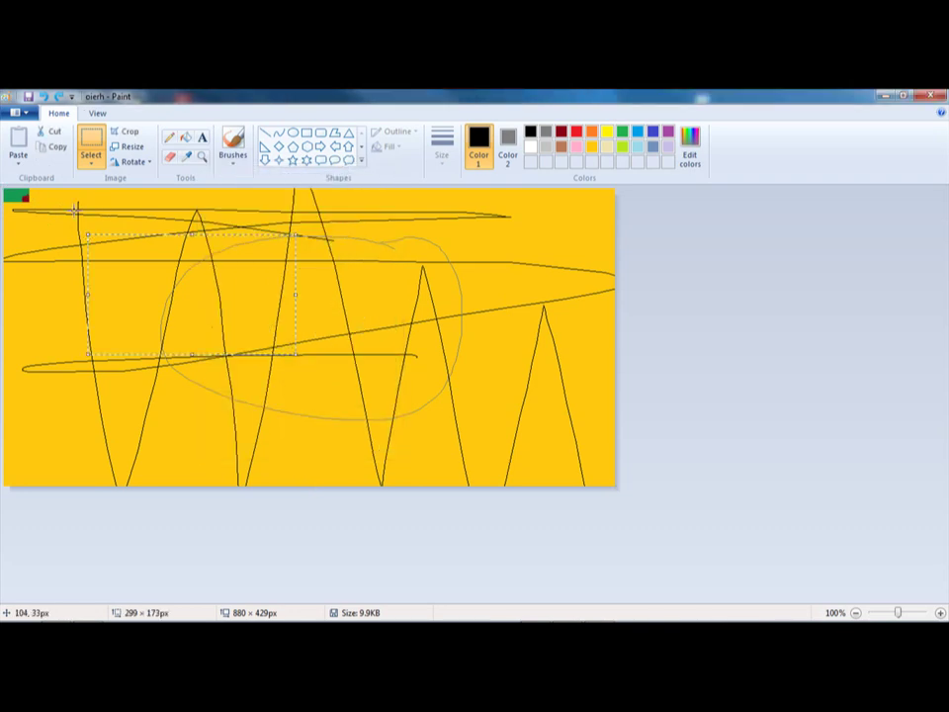
{"action": "left_click", "coordinate": [128, 146]}
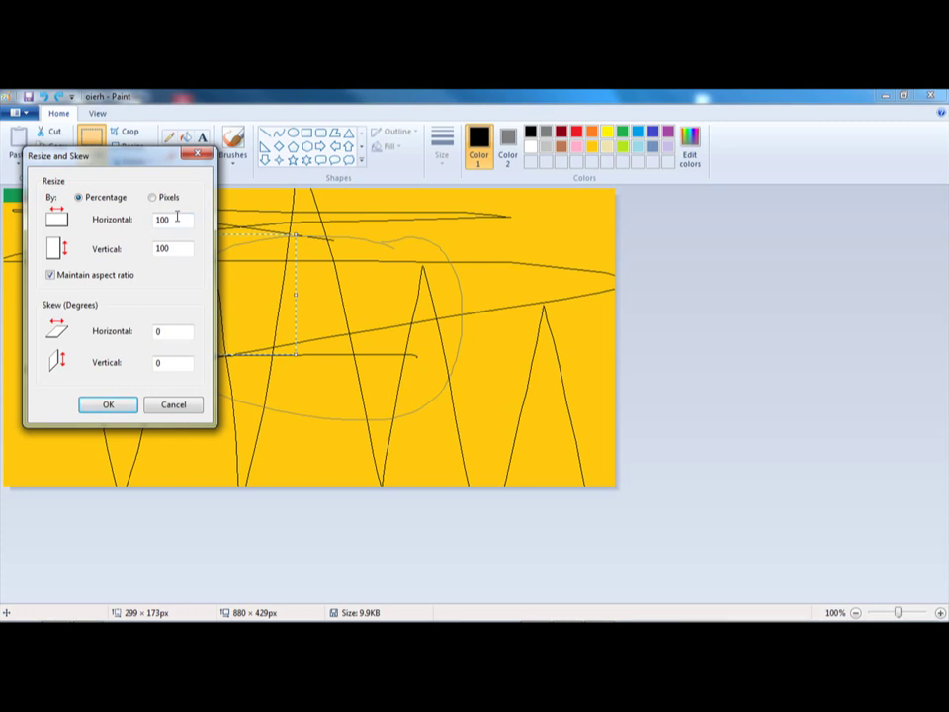
{"action": "left_click_drag", "start_coordinate": [177, 217], "coordinate": [137, 222]}
{"action": "type", "text": "67"}
{"action": "left_click", "coordinate": [109, 405]}
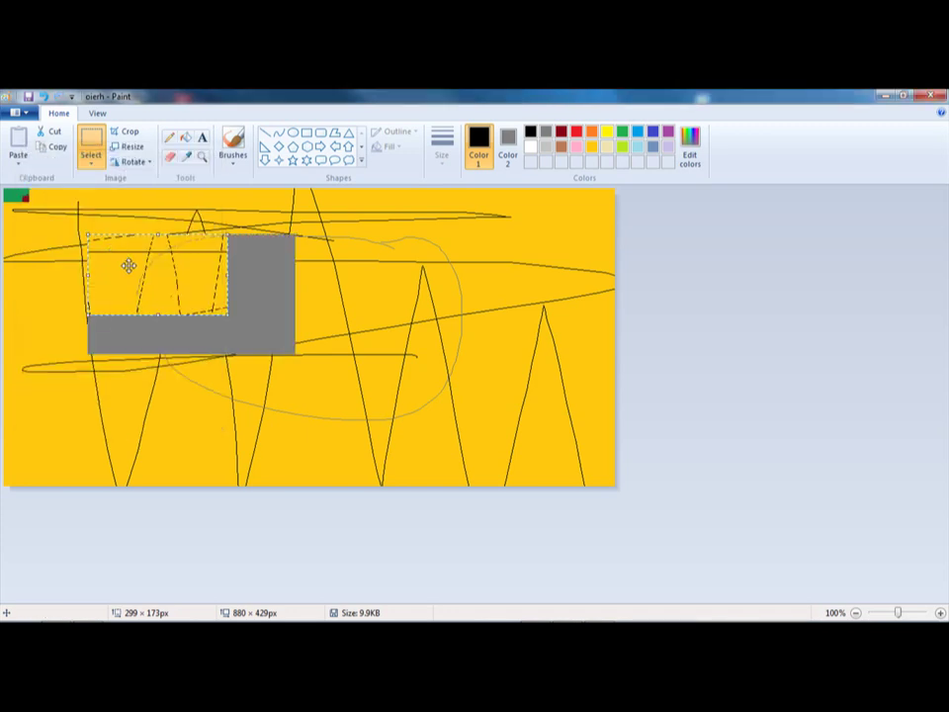
{"action": "left_click_drag", "start_coordinate": [130, 265], "coordinate": [155, 284]}
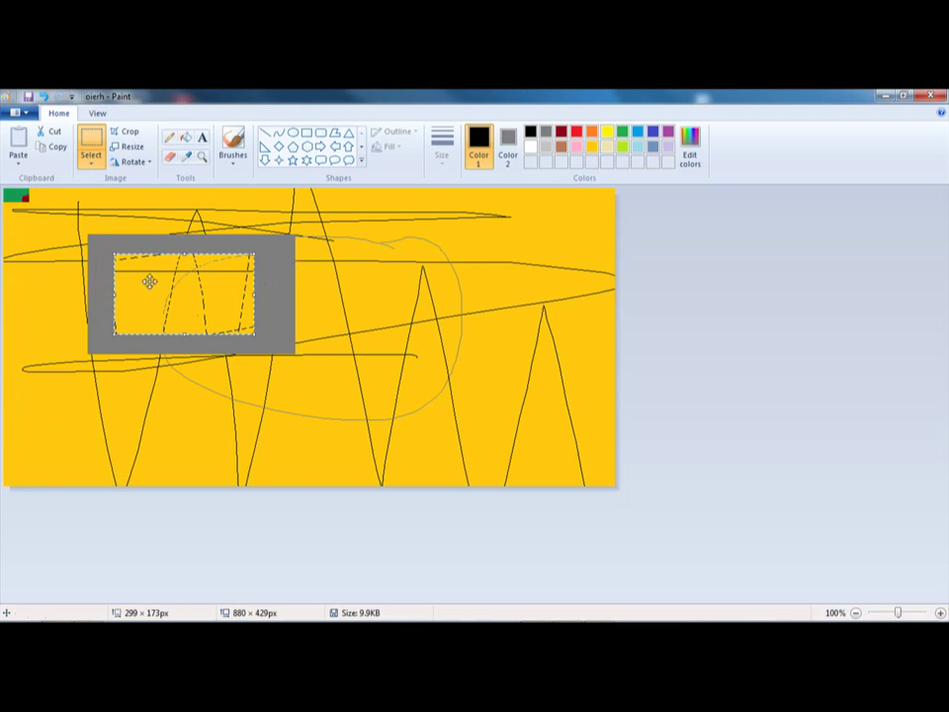
{"action": "left_click", "coordinate": [91, 163]}
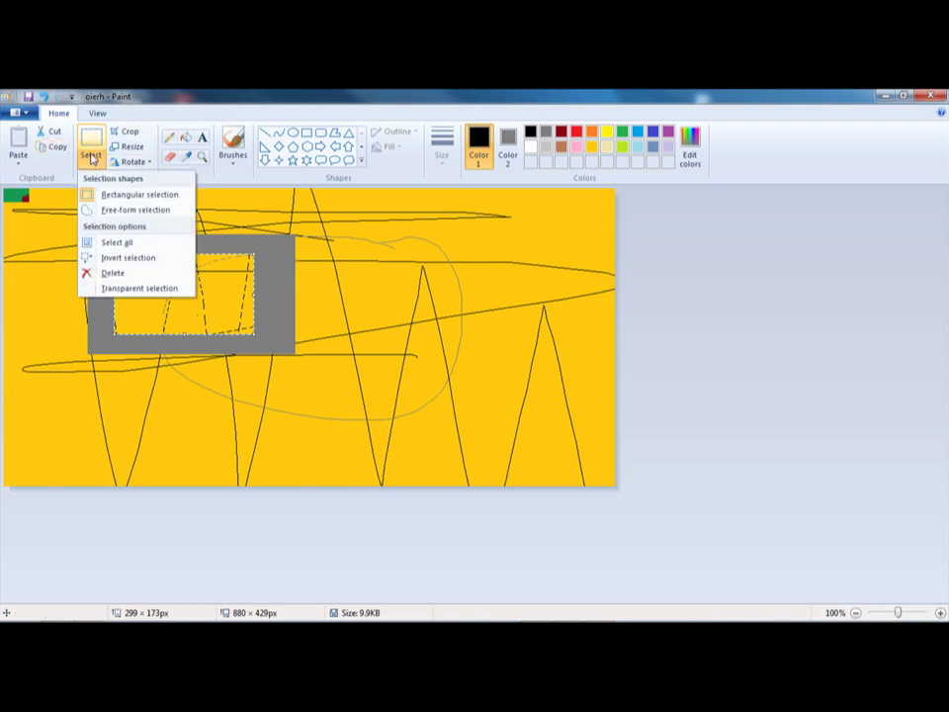
Step: Try to skew the selection horizontally by -90 degrees with percentage as the resizing unit
{"action": "left_click", "coordinate": [128, 146]}
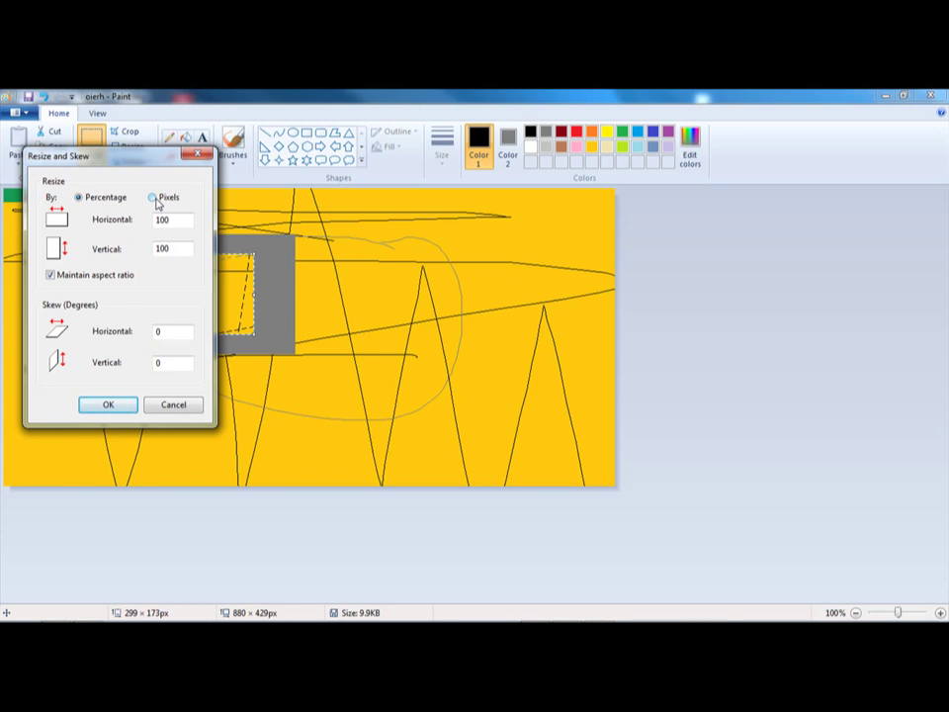
{"action": "left_click", "coordinate": [155, 199]}
{"action": "left_click", "coordinate": [83, 197]}
{"action": "left_click", "coordinate": [79, 198]}
{"action": "left_click_drag", "start_coordinate": [175, 332], "coordinate": [139, 330]}
{"action": "type", "text": "-90"}
{"action": "left_click", "coordinate": [109, 406]}
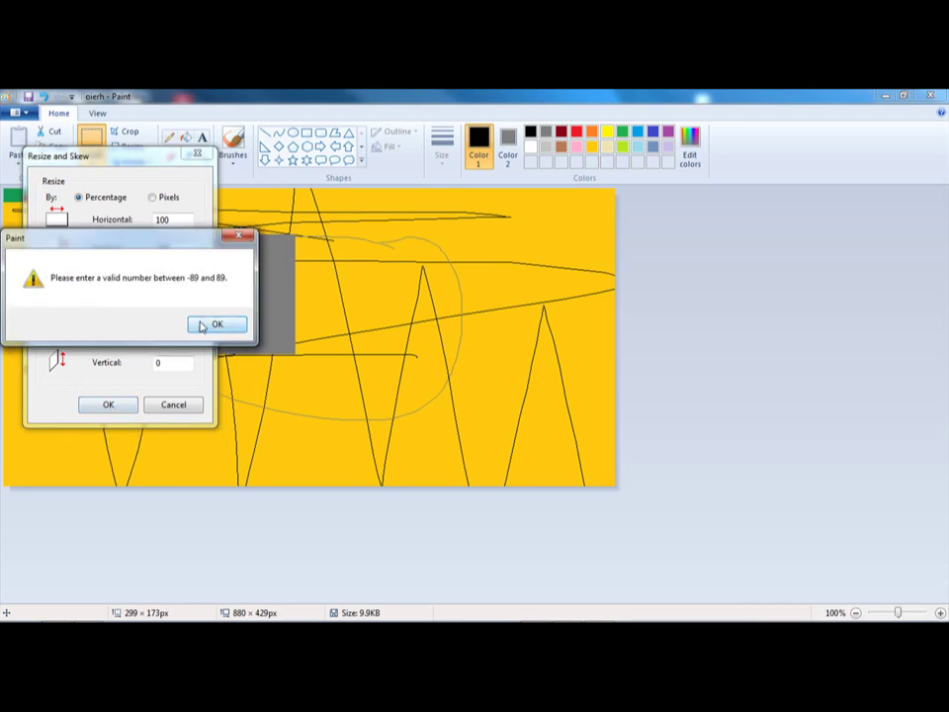
{"action": "left_click", "coordinate": [213, 324]}
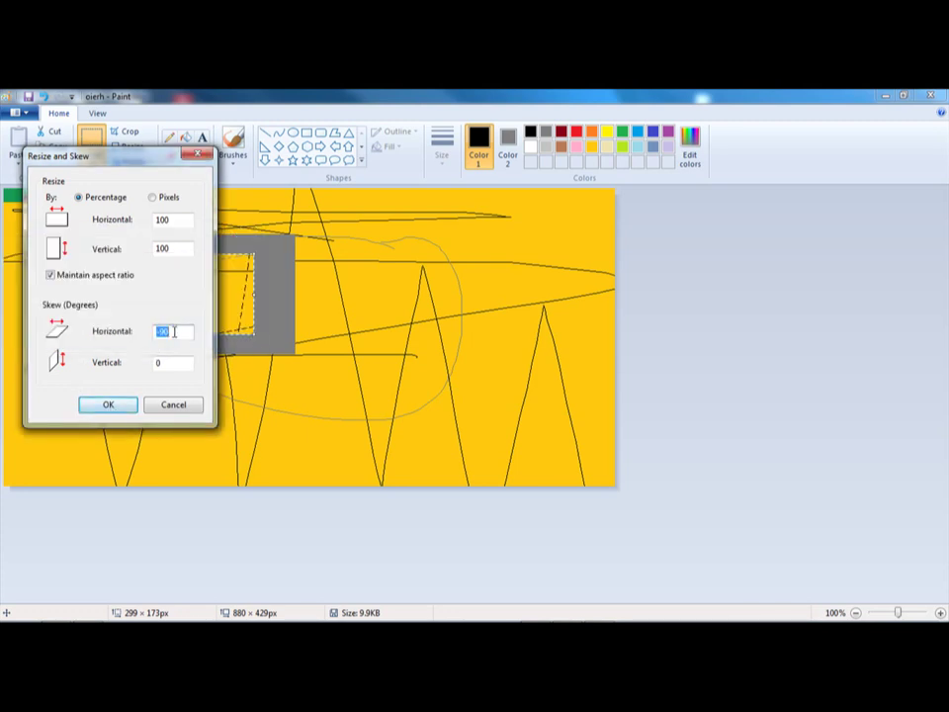
Step: Skew the selection horizontally by -89 degrees, then undo the skew and the earlier scaling
{"action": "type", "text": "-"}
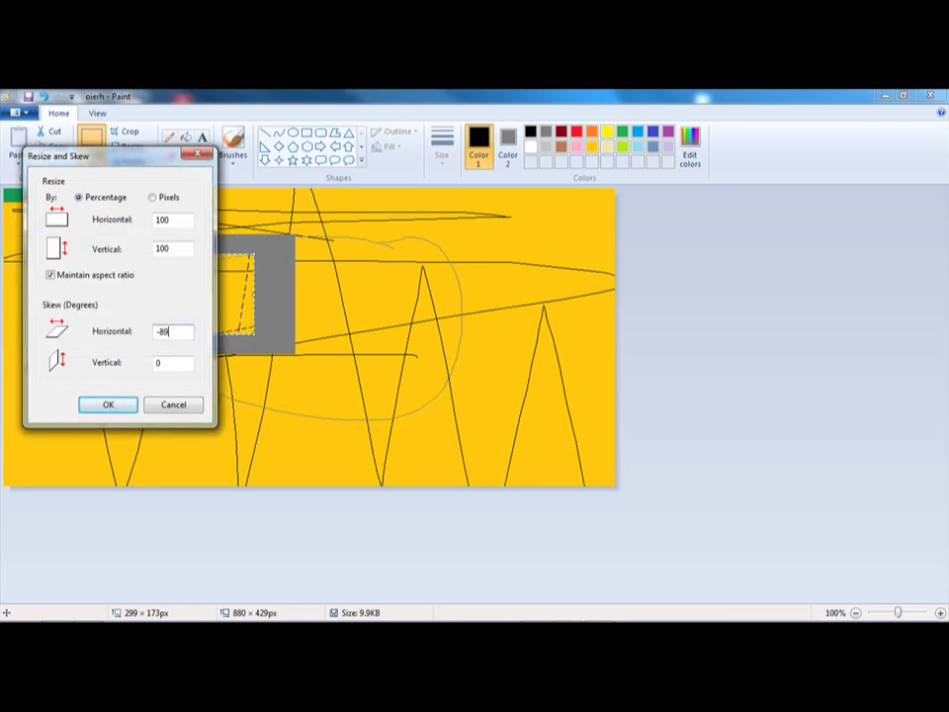
{"action": "left_click", "coordinate": [117, 404]}
{"action": "mouse_move", "coordinate": [168, 319]}
{"action": "left_mouse_down"}
{"action": "mouse_move", "coordinate": [187, 353]}
{"action": "mouse_move", "coordinate": [144, 383]}
{"action": "mouse_move", "coordinate": [154, 359]}
{"action": "left_mouse_up"}
{"action": "key", "text": "ctrl+z"}
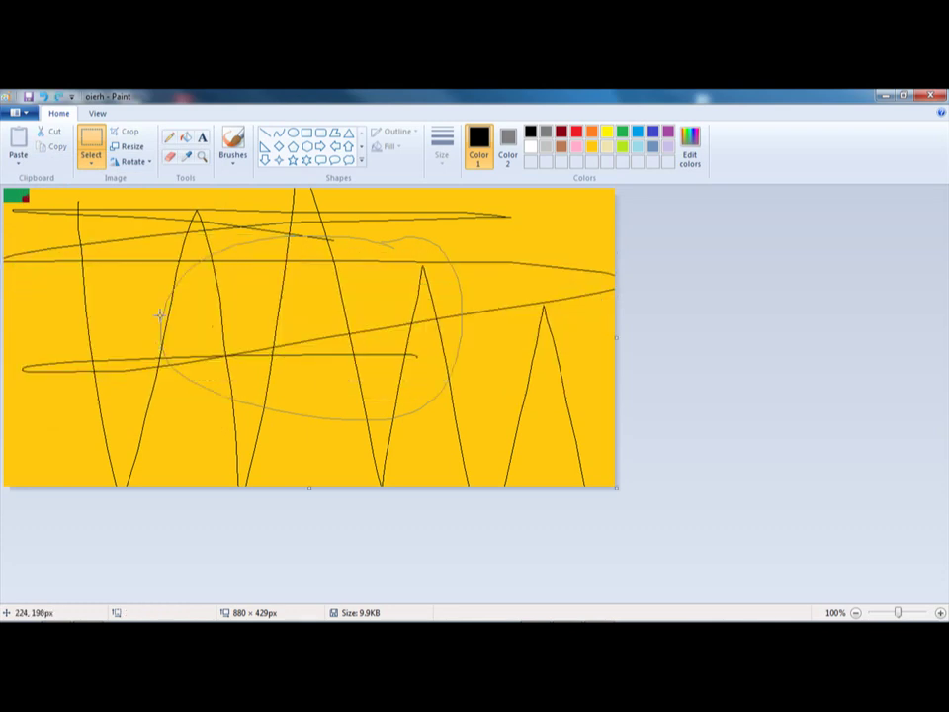
Step: Skew a selection of about 175 × 221 px by 14 degrees horizontally and 14 degrees vertically, and shift it slightly
{"action": "left_click_drag", "start_coordinate": [140, 271], "coordinate": [263, 425]}
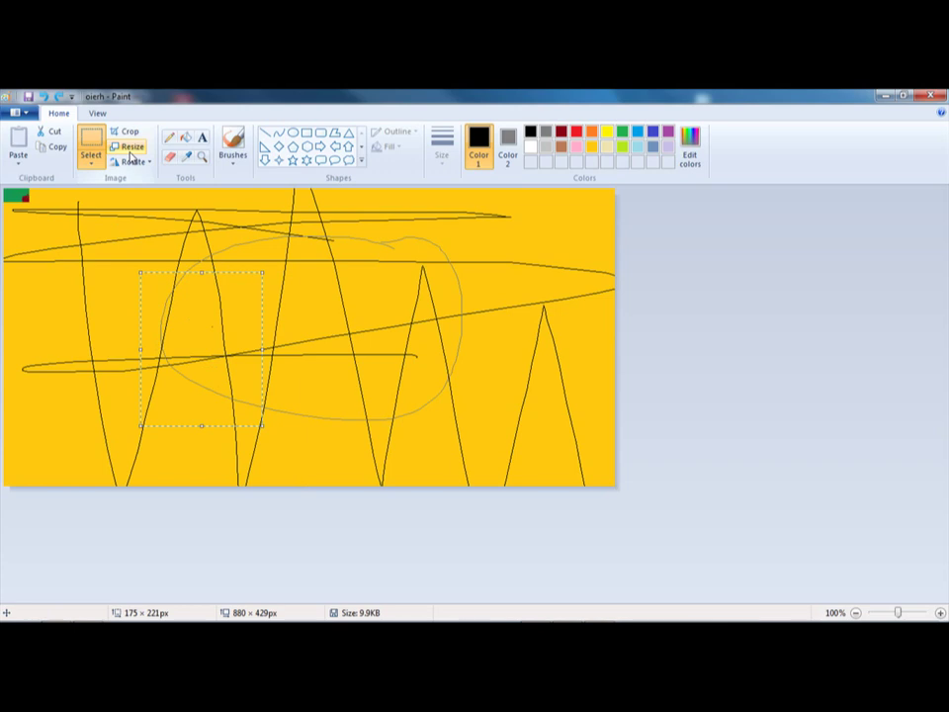
{"action": "left_click", "coordinate": [131, 148]}
{"action": "left_click_drag", "start_coordinate": [181, 330], "coordinate": [97, 334]}
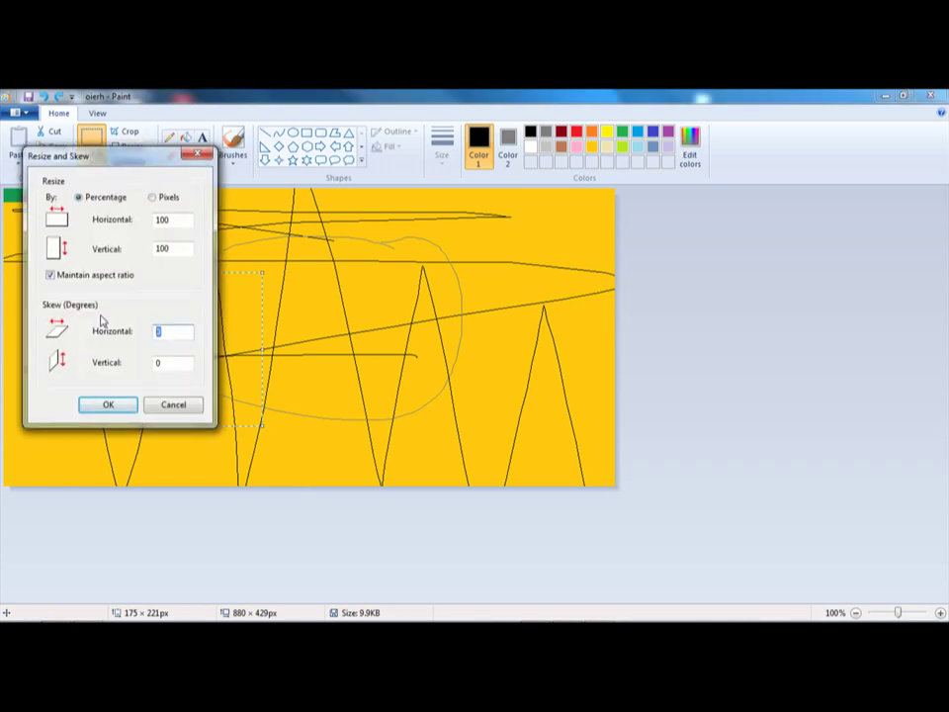
{"action": "type", "text": "14"}
{"action": "left_click_drag", "start_coordinate": [174, 363], "coordinate": [135, 364]}
{"action": "type", "text": "14"}
{"action": "left_click", "coordinate": [130, 403]}
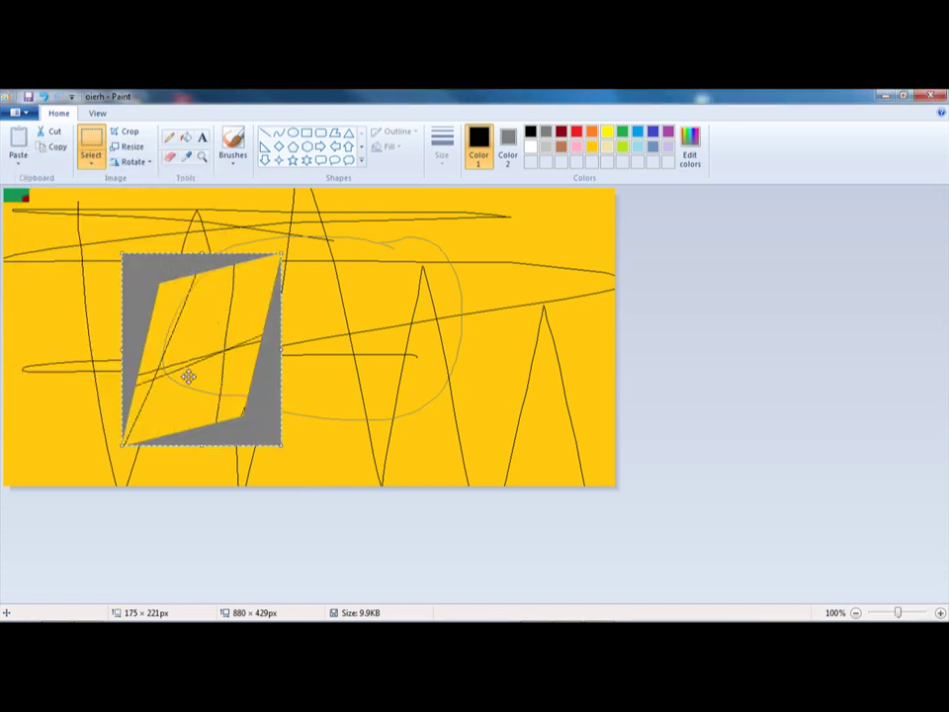
{"action": "mouse_move", "coordinate": [188, 375]}
{"action": "left_mouse_down"}
{"action": "mouse_move", "coordinate": [367, 373]}
{"action": "mouse_move", "coordinate": [456, 352]}
{"action": "mouse_move", "coordinate": [387, 355]}
{"action": "mouse_move", "coordinate": [398, 380]}
{"action": "mouse_move", "coordinate": [269, 360]}
{"action": "mouse_move", "coordinate": [200, 377]}
{"action": "left_mouse_up"}
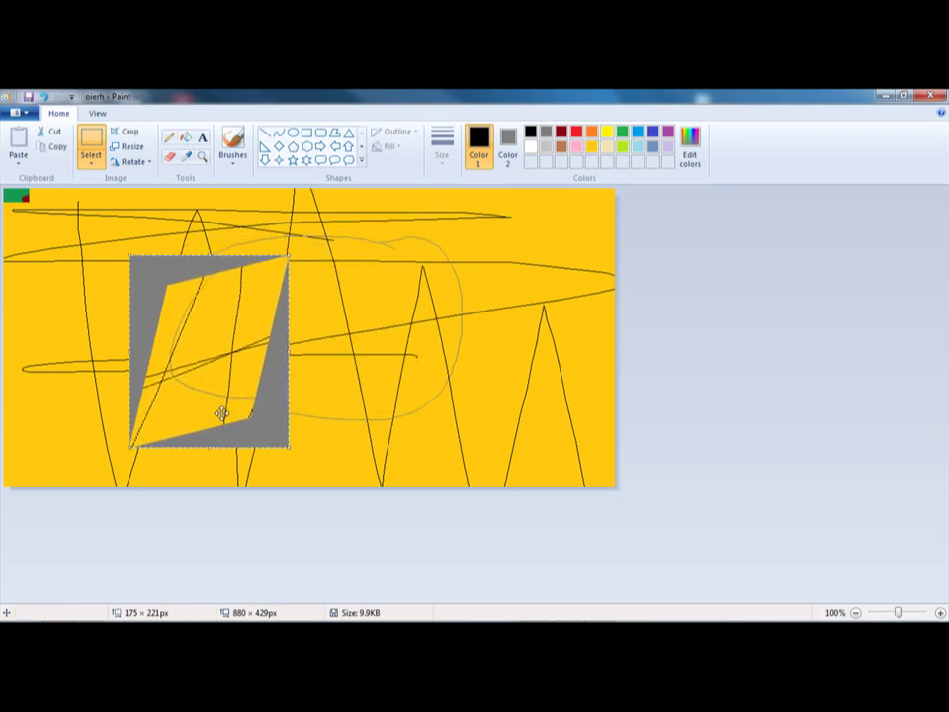
Step: Invert the selection twice, moving the selected part of the picture slightly after each inversion
{"action": "left_click", "coordinate": [91, 164]}
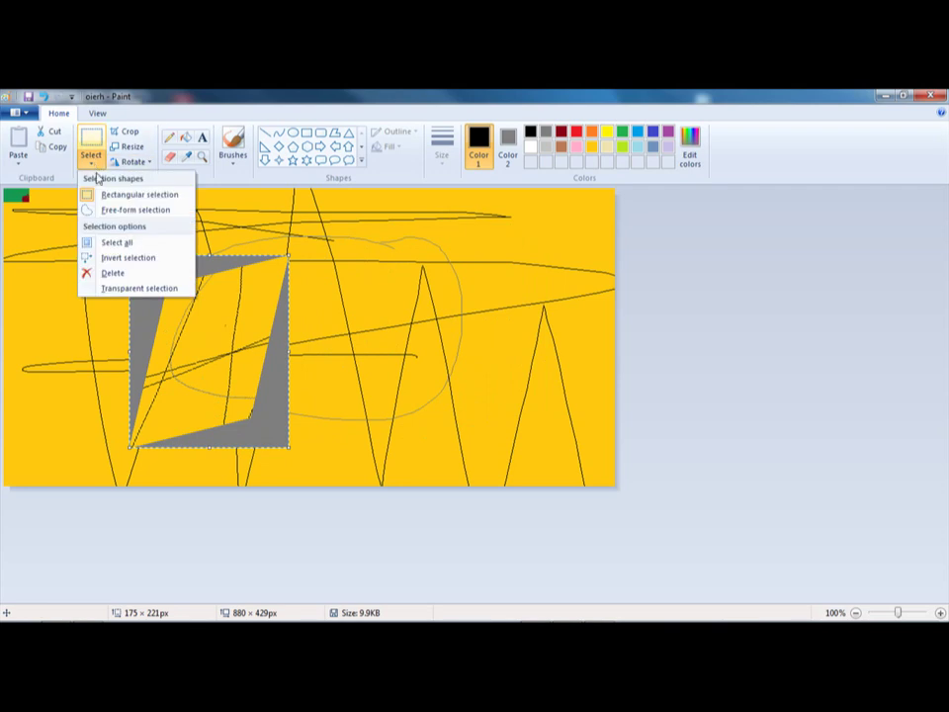
{"action": "left_click", "coordinate": [103, 257]}
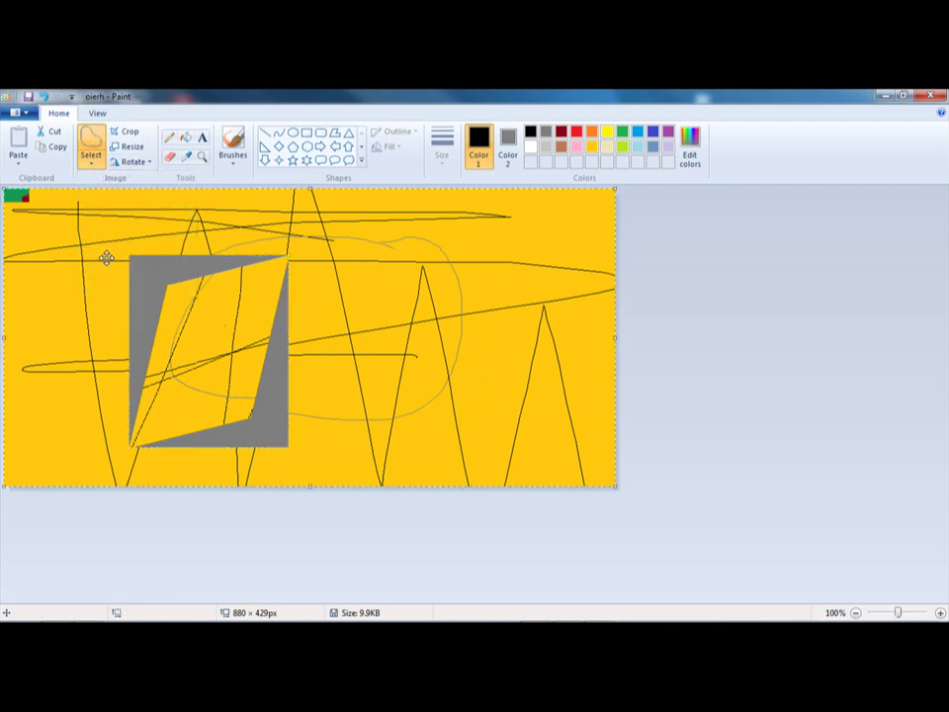
{"action": "mouse_move", "coordinate": [188, 223]}
{"action": "left_mouse_down"}
{"action": "mouse_move", "coordinate": [322, 264]}
{"action": "mouse_move", "coordinate": [495, 253]}
{"action": "mouse_move", "coordinate": [479, 213]}
{"action": "mouse_move", "coordinate": [180, 223]}
{"action": "mouse_move", "coordinate": [250, 276]}
{"action": "mouse_move", "coordinate": [210, 223]}
{"action": "mouse_move", "coordinate": [186, 224]}
{"action": "left_mouse_up"}
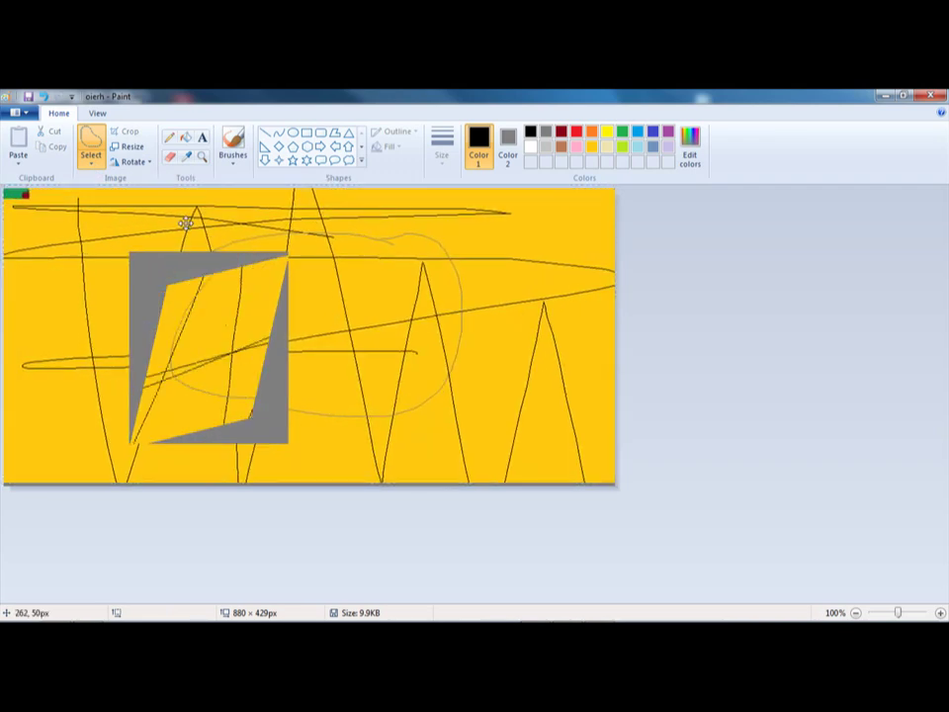
{"action": "left_click", "coordinate": [91, 160]}
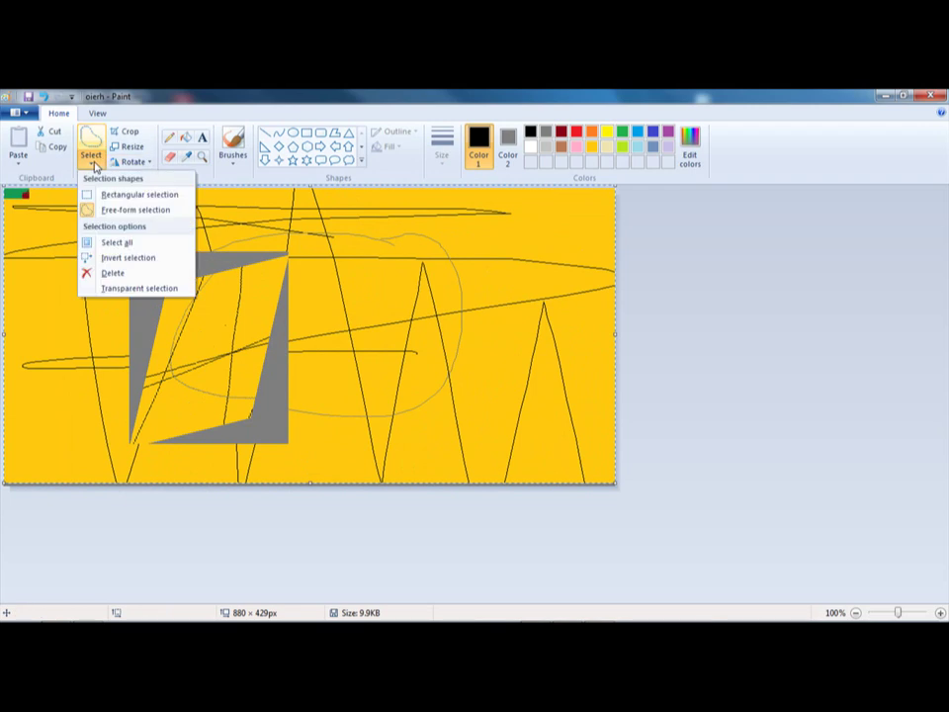
{"action": "left_click", "coordinate": [119, 256]}
{"action": "mouse_move", "coordinate": [132, 295]}
{"action": "left_mouse_down"}
{"action": "mouse_move", "coordinate": [241, 276]}
{"action": "mouse_move", "coordinate": [148, 282]}
{"action": "mouse_move", "coordinate": [142, 298]}
{"action": "mouse_move", "coordinate": [134, 290]}
{"action": "left_mouse_up"}
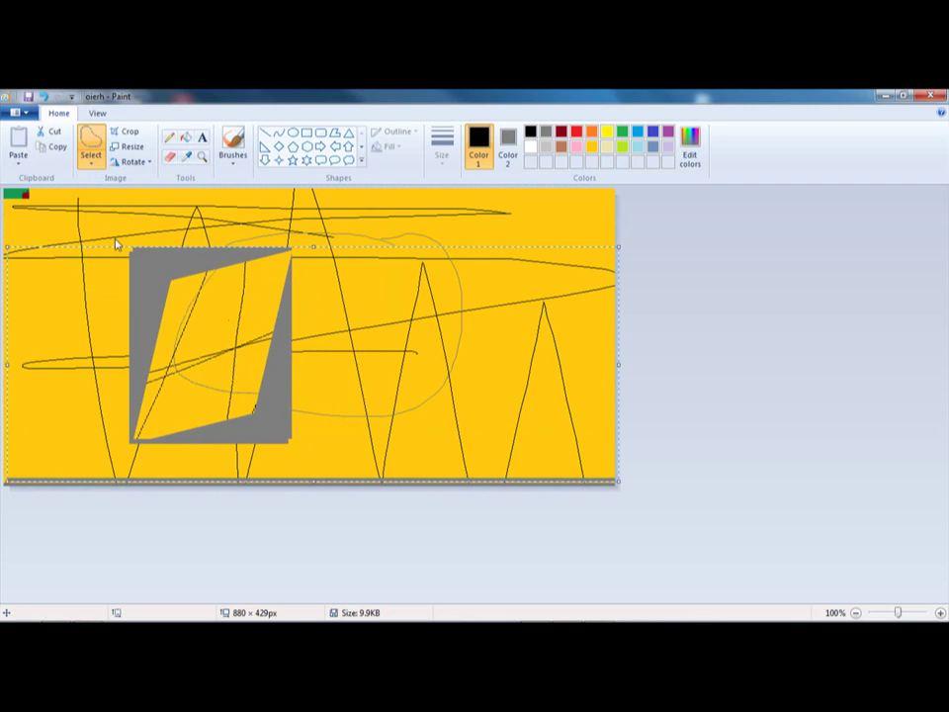
Step: Turn on transparent selection and move the selected part of the picture slightly to the left
{"action": "left_click", "coordinate": [94, 162]}
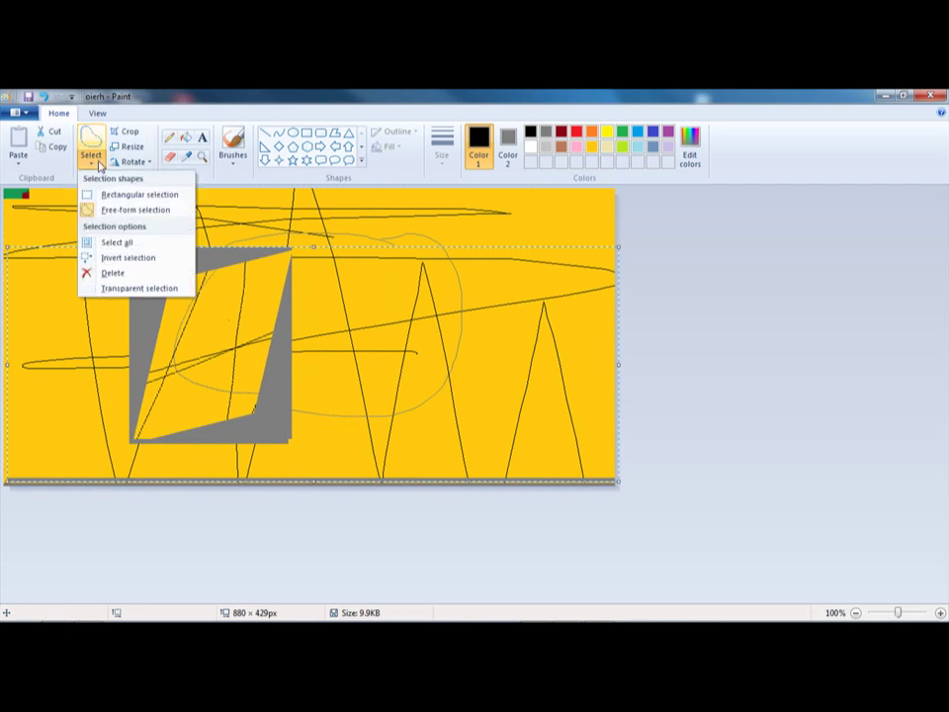
{"action": "left_click", "coordinate": [108, 287]}
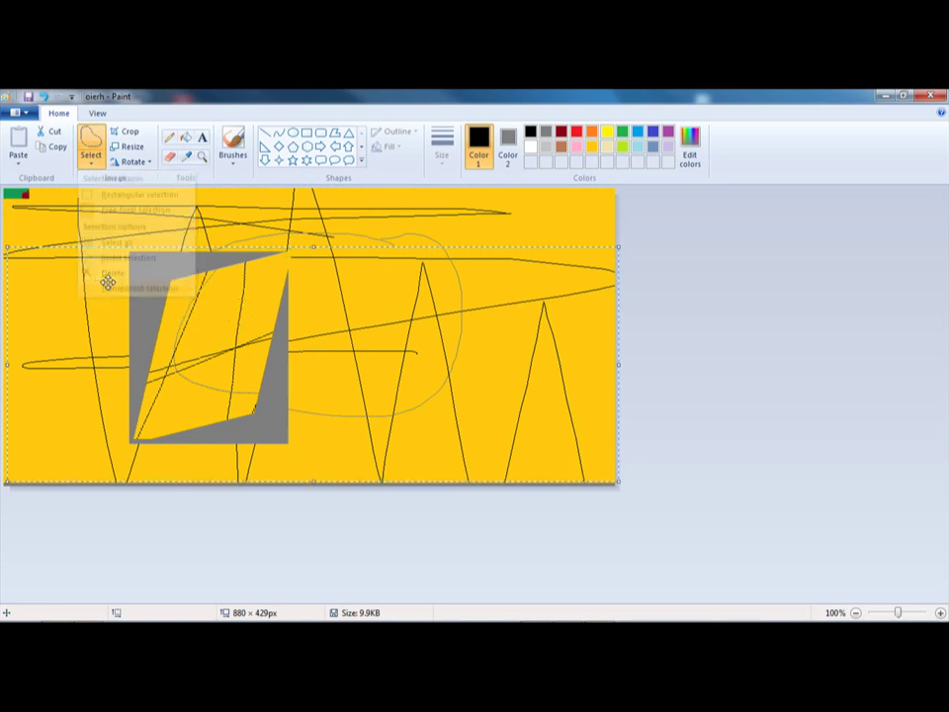
{"action": "left_click_drag", "start_coordinate": [269, 291], "coordinate": [219, 299]}
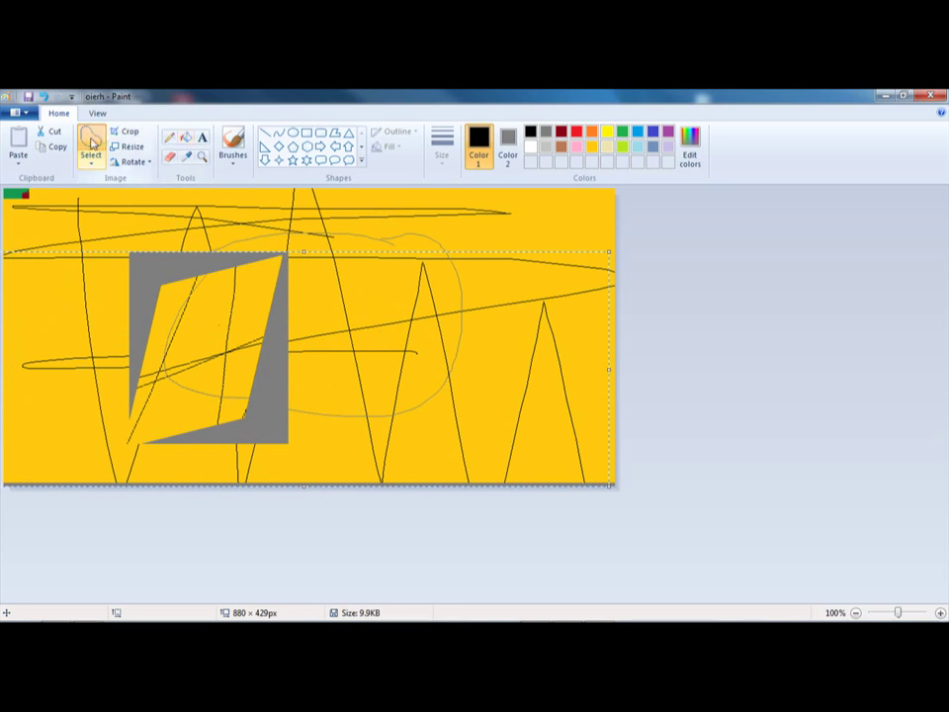
Step: Draw a rectangle of about 284 × 209 px beside the skewed patch, give it a solid black fill, and shift it slightly
{"action": "left_click", "coordinate": [306, 133]}
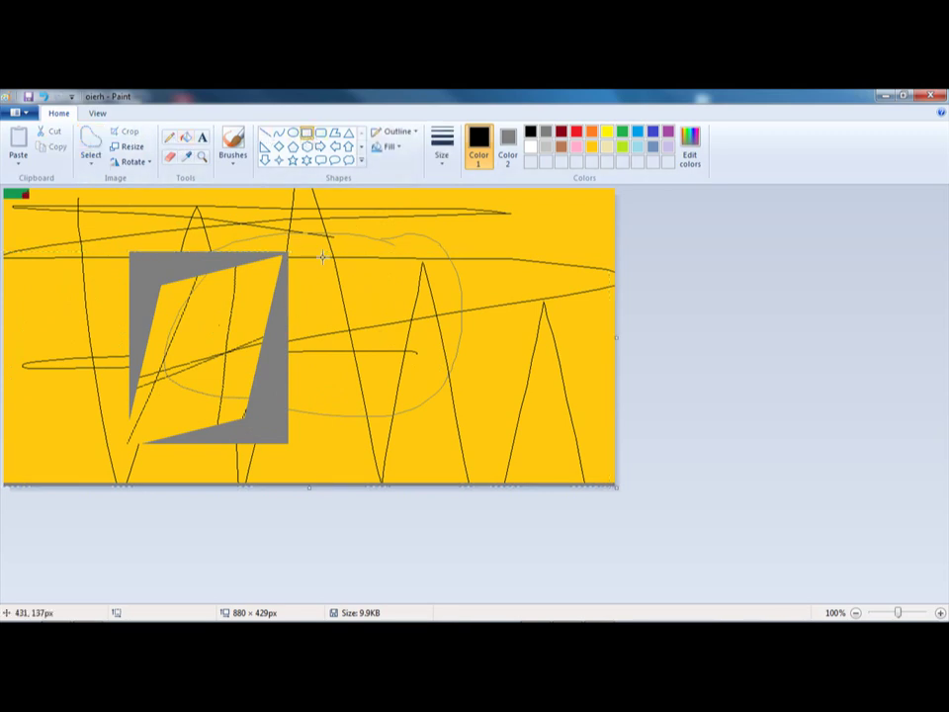
{"action": "left_click_drag", "start_coordinate": [336, 233], "coordinate": [531, 376]}
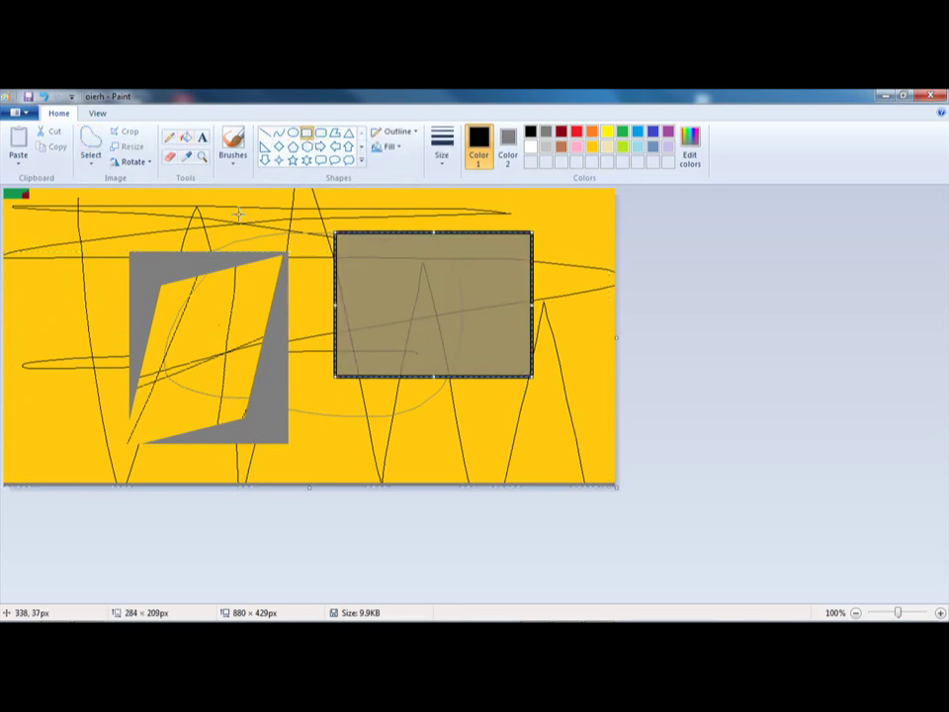
{"action": "left_click", "coordinate": [508, 146]}
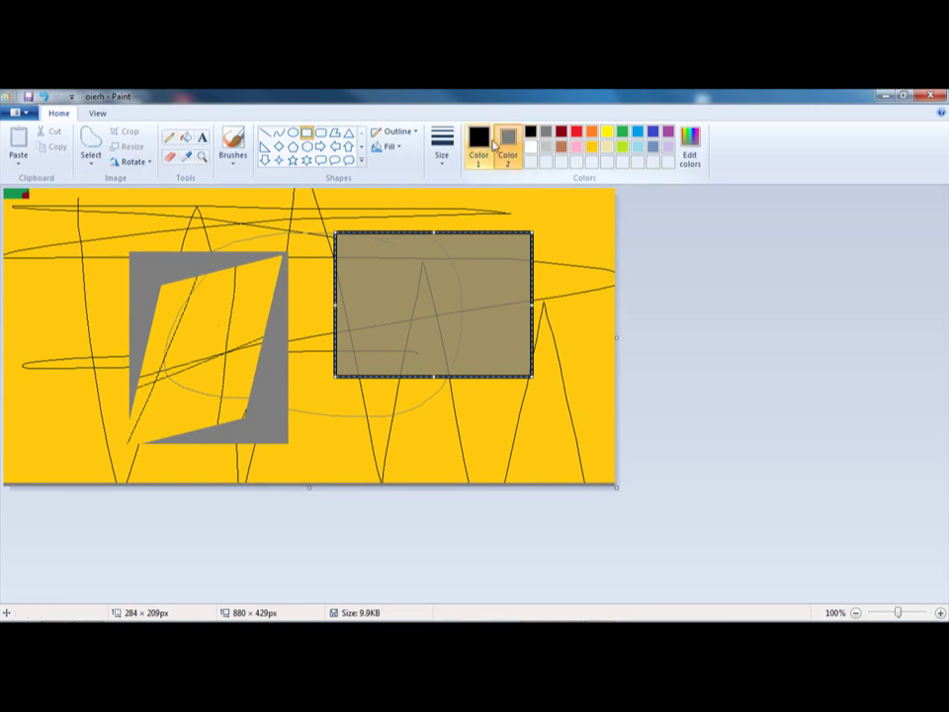
{"action": "left_click", "coordinate": [531, 132]}
{"action": "left_click", "coordinate": [478, 138]}
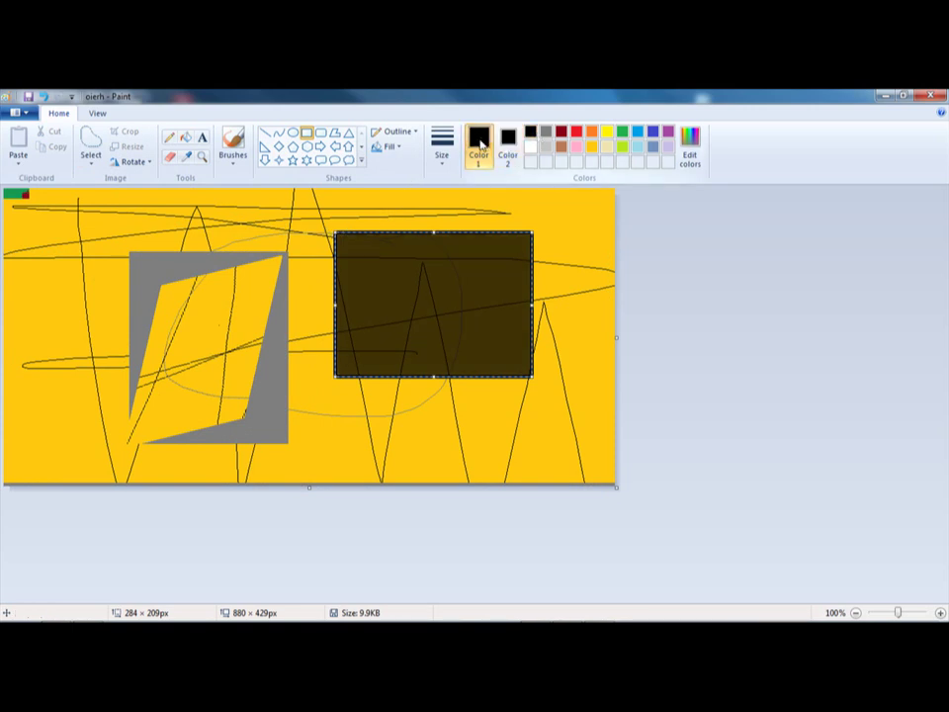
{"action": "left_click", "coordinate": [387, 146]}
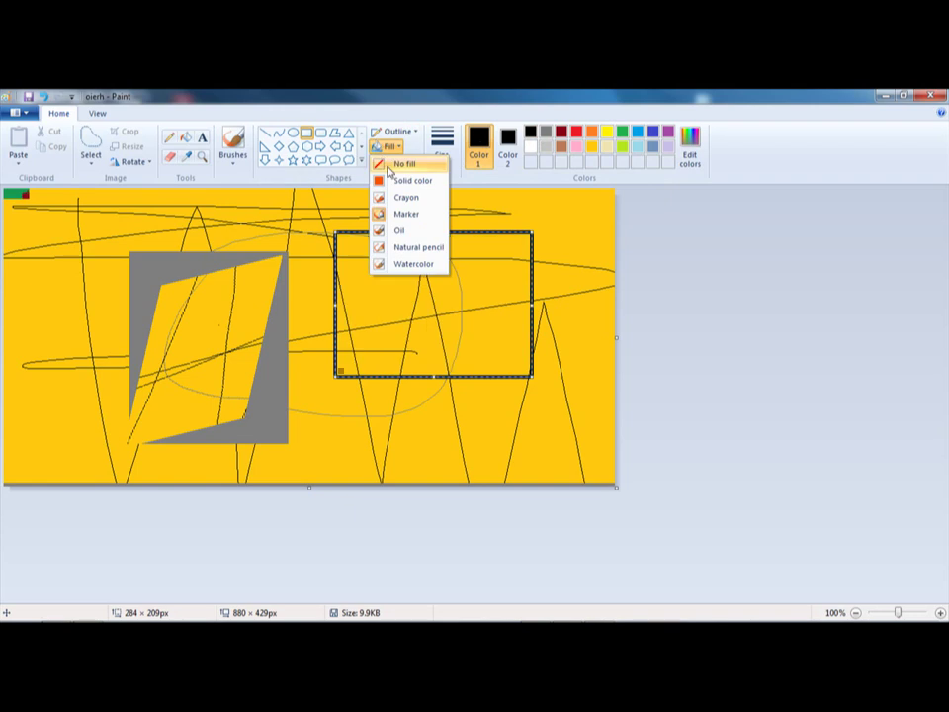
{"action": "left_click", "coordinate": [390, 183]}
{"action": "left_click_drag", "start_coordinate": [364, 356], "coordinate": [353, 368]}
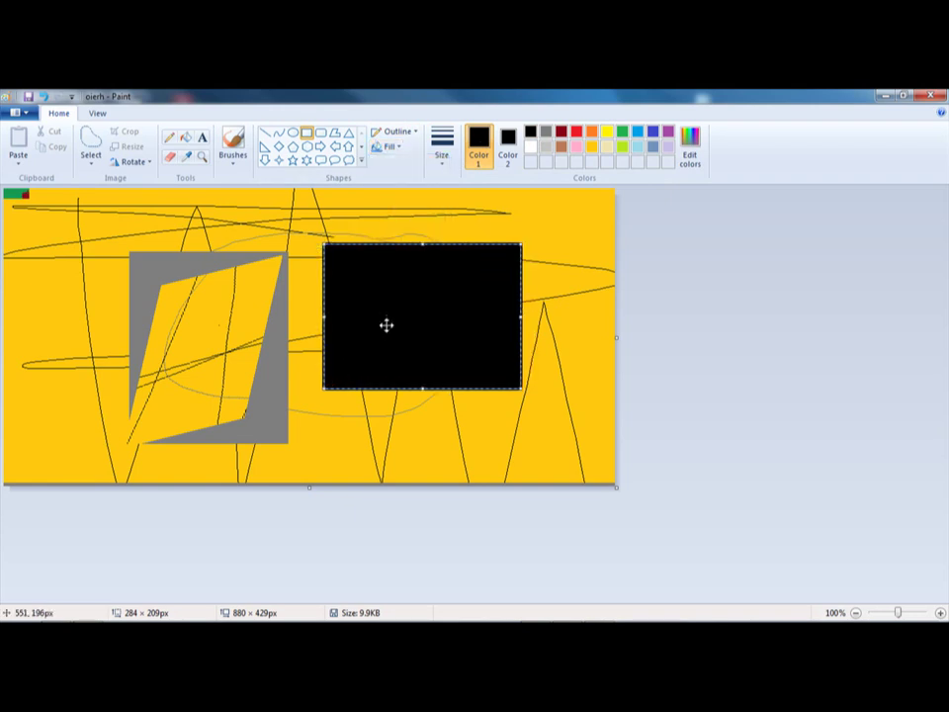
Step: Select a rectangular area of about 235 × 163 px inside the black rectangle
{"action": "left_click", "coordinate": [93, 158]}
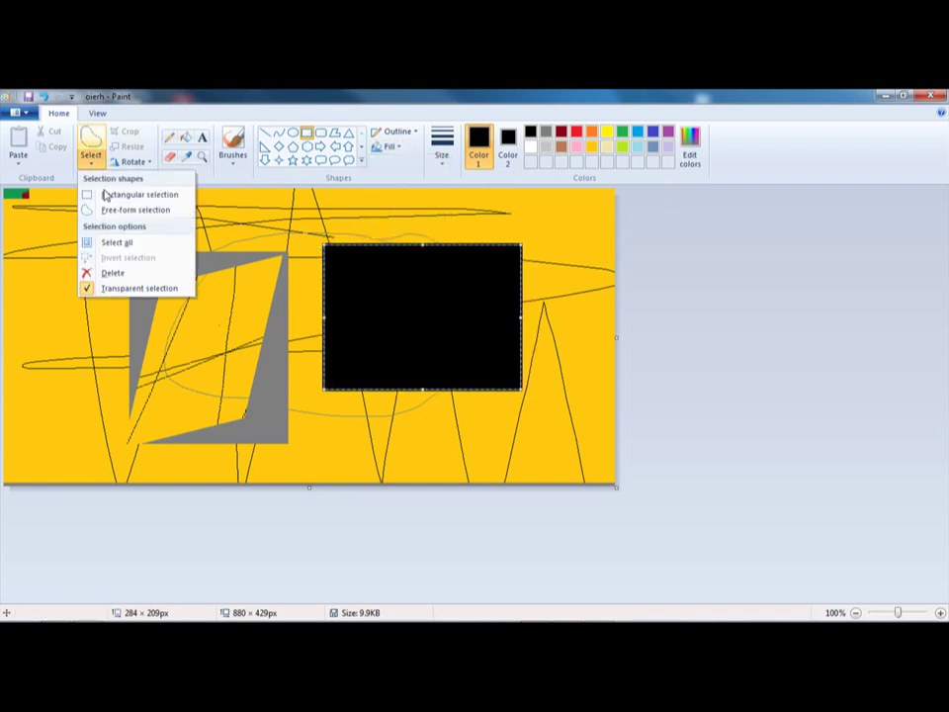
{"action": "left_click", "coordinate": [103, 195]}
{"action": "left_click_drag", "start_coordinate": [330, 250], "coordinate": [492, 362]}
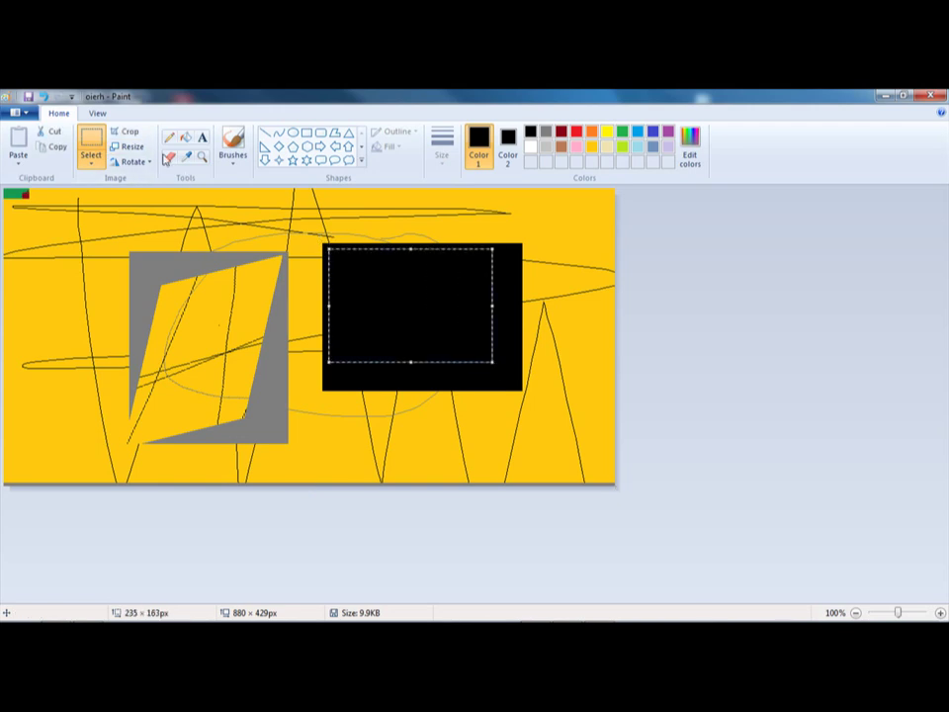
Step: Set Color 2 to dark red and use it to pencil a simple face and a scribble on the black rectangle
{"action": "left_click", "coordinate": [508, 143]}
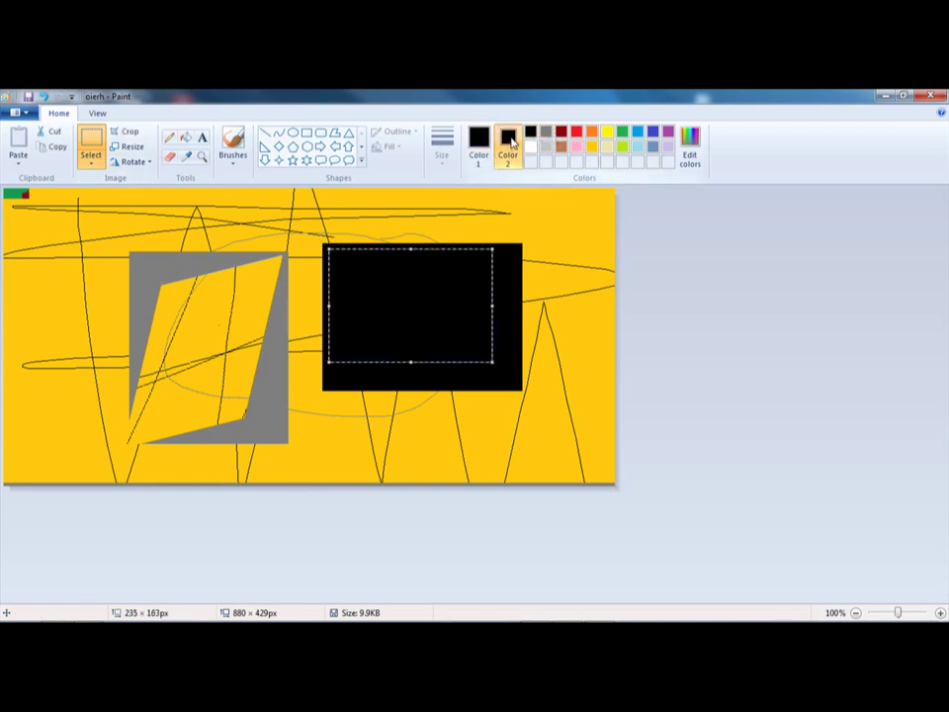
{"action": "left_click", "coordinate": [561, 130]}
{"action": "left_click", "coordinate": [478, 143]}
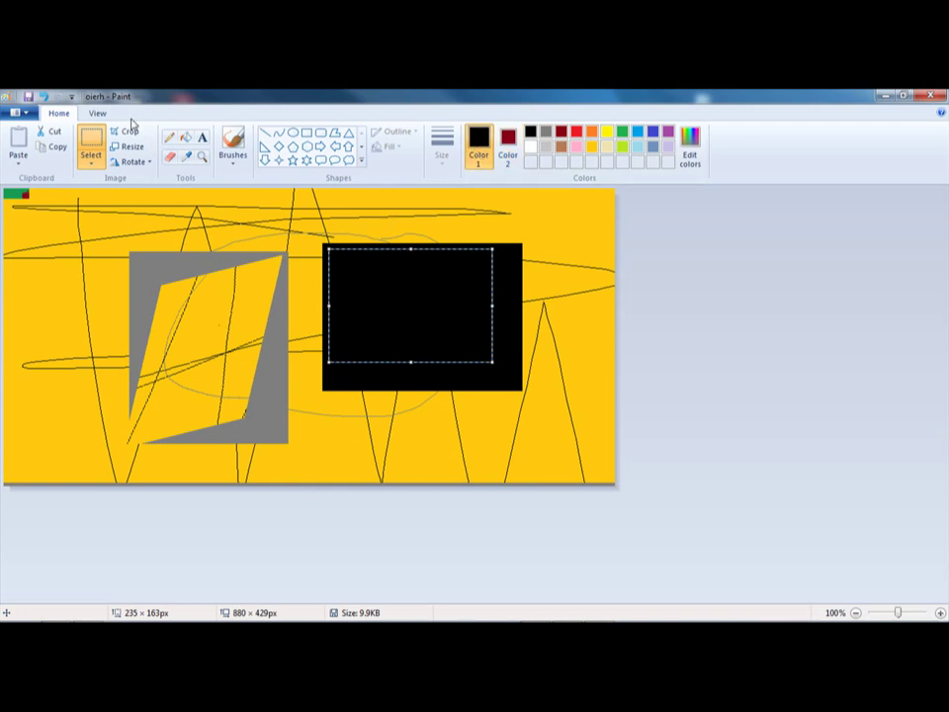
{"action": "left_click", "coordinate": [170, 141]}
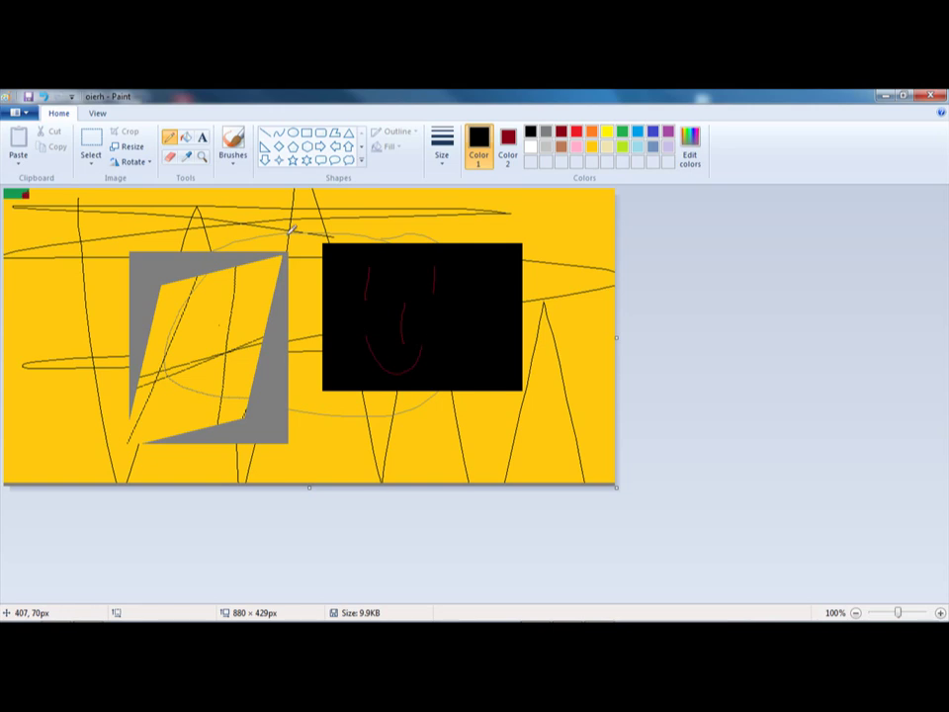
{"action": "mouse_move", "coordinate": [483, 318]}
{"action": "left_mouse_down"}
{"action": "mouse_move", "coordinate": [525, 258]}
{"action": "mouse_move", "coordinate": [498, 306]}
{"action": "mouse_move", "coordinate": [485, 266]}
{"action": "mouse_move", "coordinate": [486, 303]}
{"action": "left_mouse_up"}
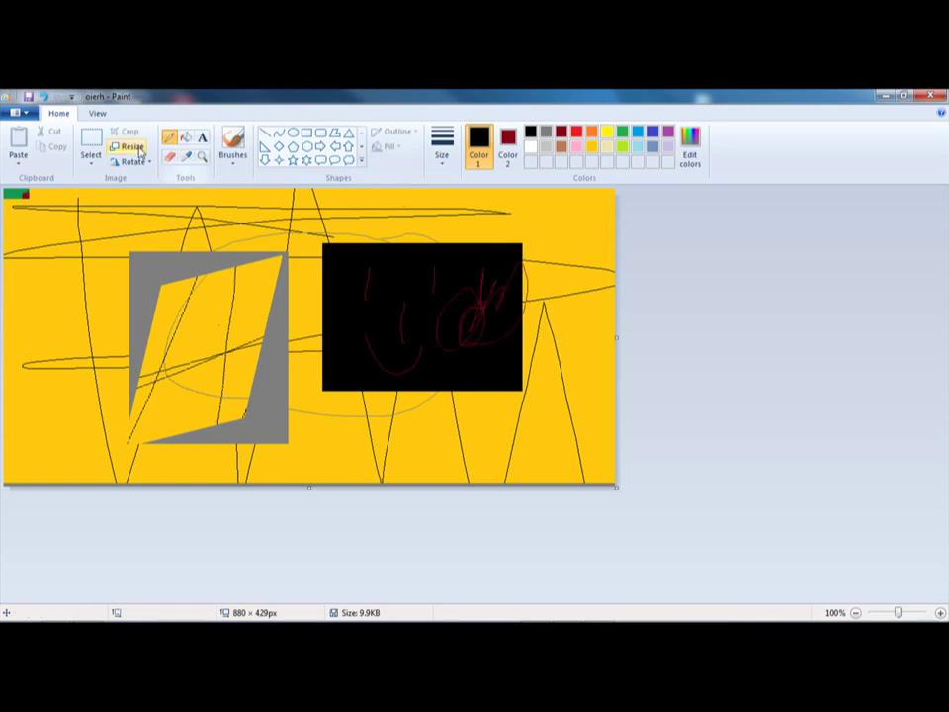
Step: Select the area of the black rectangle around the dark red drawing and clear the selection again
{"action": "left_click", "coordinate": [90, 143]}
{"action": "left_click_drag", "start_coordinate": [342, 254], "coordinate": [496, 372]}
{"action": "left_click", "coordinate": [89, 145]}
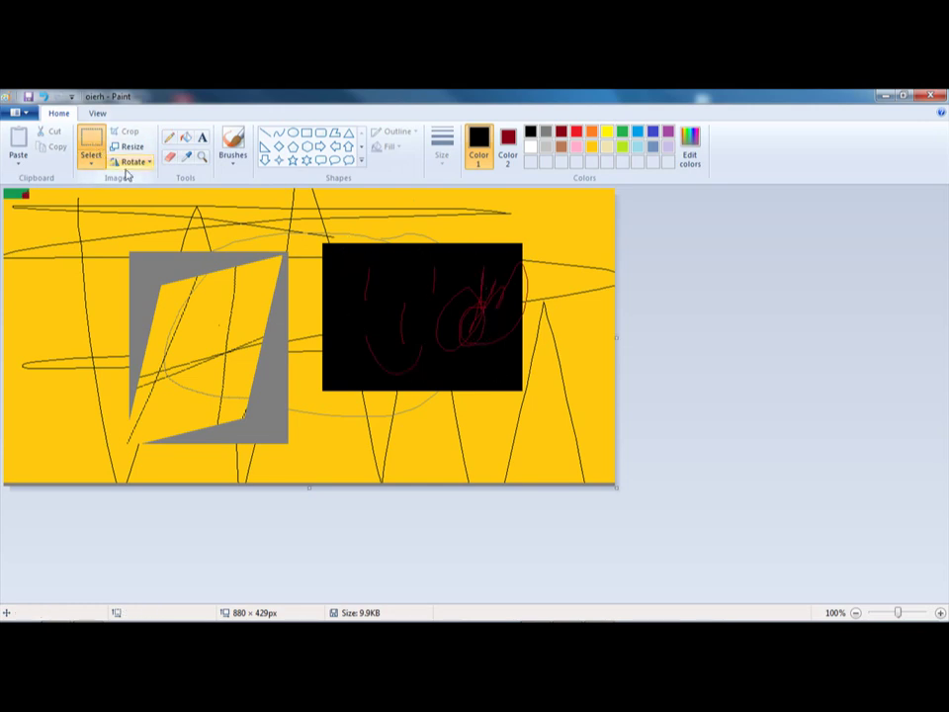
Step: Select an area of about 242 × 165 px inside the black rectangle, turn off transparent selection, and move the area over the skewed patch's edge
{"action": "left_click_drag", "start_coordinate": [336, 262], "coordinate": [506, 377]}
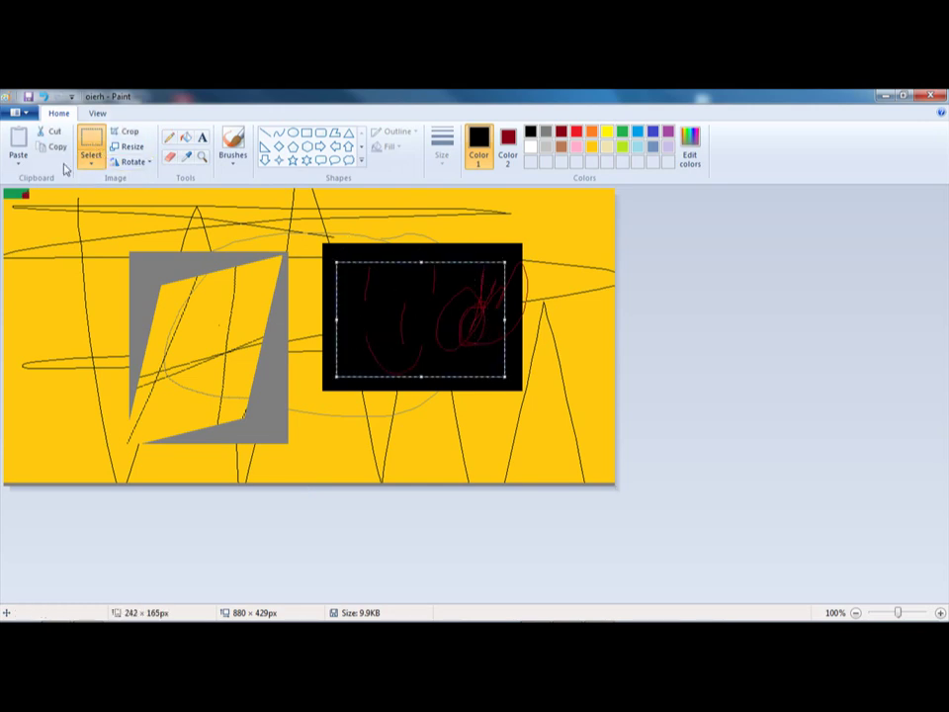
{"action": "left_click", "coordinate": [90, 161]}
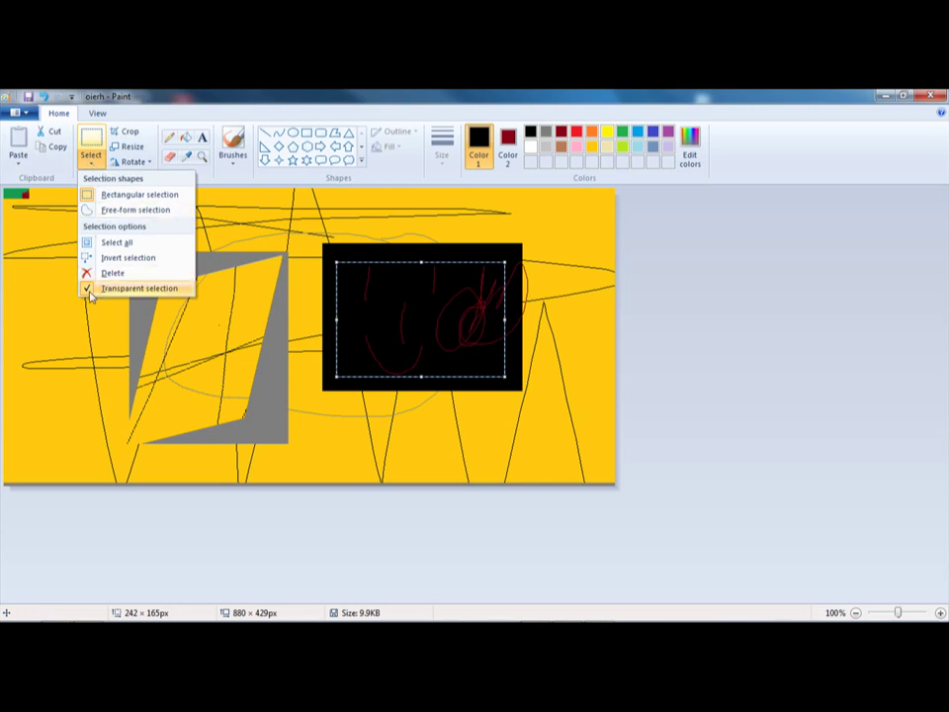
{"action": "left_click", "coordinate": [392, 305]}
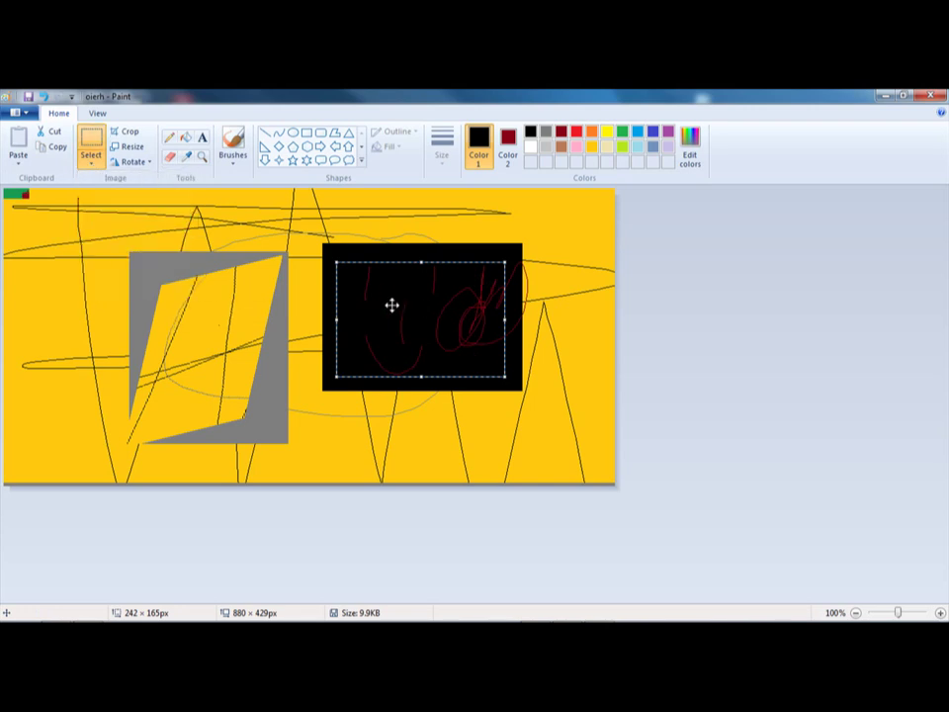
{"action": "left_click_drag", "start_coordinate": [392, 306], "coordinate": [313, 322]}
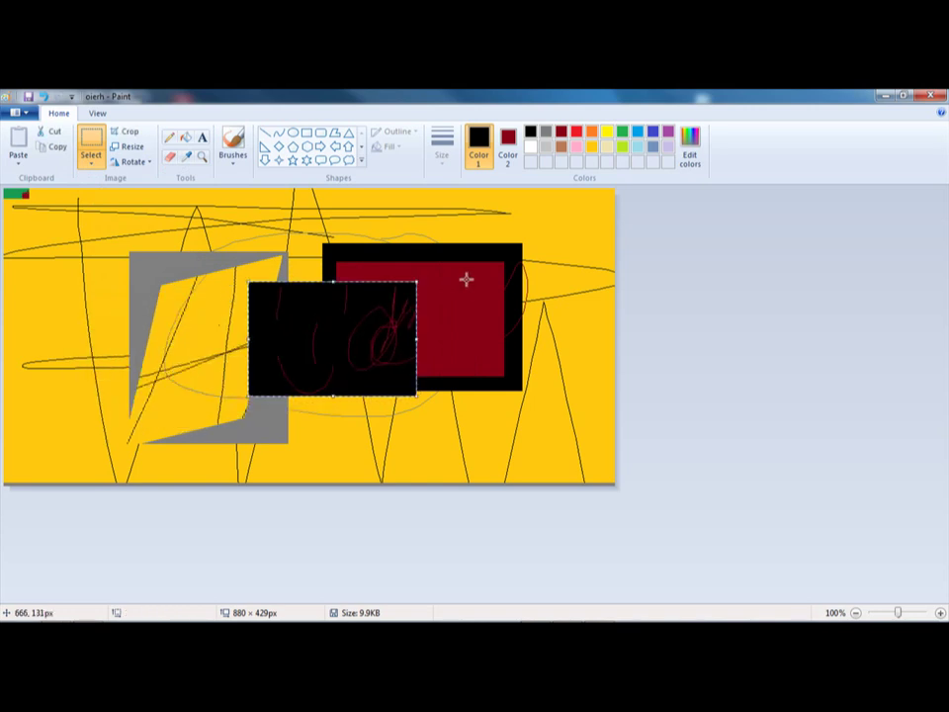
Step: Select an area of about 186 × 106 px where the black and dark red regions meet and move it up slightly
{"action": "left_click_drag", "start_coordinate": [465, 280], "coordinate": [335, 352]}
{"action": "mouse_move", "coordinate": [443, 330]}
{"action": "left_mouse_down"}
{"action": "mouse_move", "coordinate": [175, 287]}
{"action": "mouse_move", "coordinate": [332, 330]}
{"action": "mouse_move", "coordinate": [288, 244]}
{"action": "mouse_move", "coordinate": [317, 314]}
{"action": "mouse_move", "coordinate": [344, 285]}
{"action": "mouse_move", "coordinate": [280, 264]}
{"action": "mouse_move", "coordinate": [197, 290]}
{"action": "mouse_move", "coordinate": [155, 336]}
{"action": "mouse_move", "coordinate": [396, 307]}
{"action": "mouse_move", "coordinate": [453, 318]}
{"action": "left_mouse_up"}
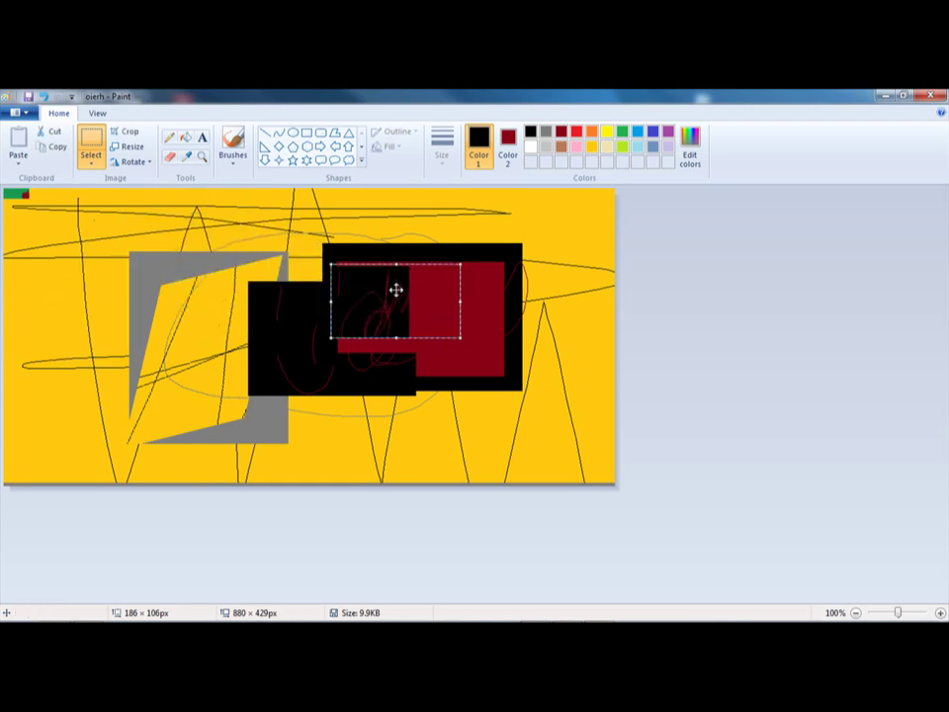
{"action": "left_click", "coordinate": [488, 304]}
Step: Move a small black and dark red area onto the upper-left corner of the skewed patch, using transparent selection
{"action": "mouse_move", "coordinate": [485, 277]}
{"action": "left_mouse_down"}
{"action": "mouse_move", "coordinate": [434, 323]}
{"action": "mouse_move", "coordinate": [310, 246]}
{"action": "left_mouse_up"}
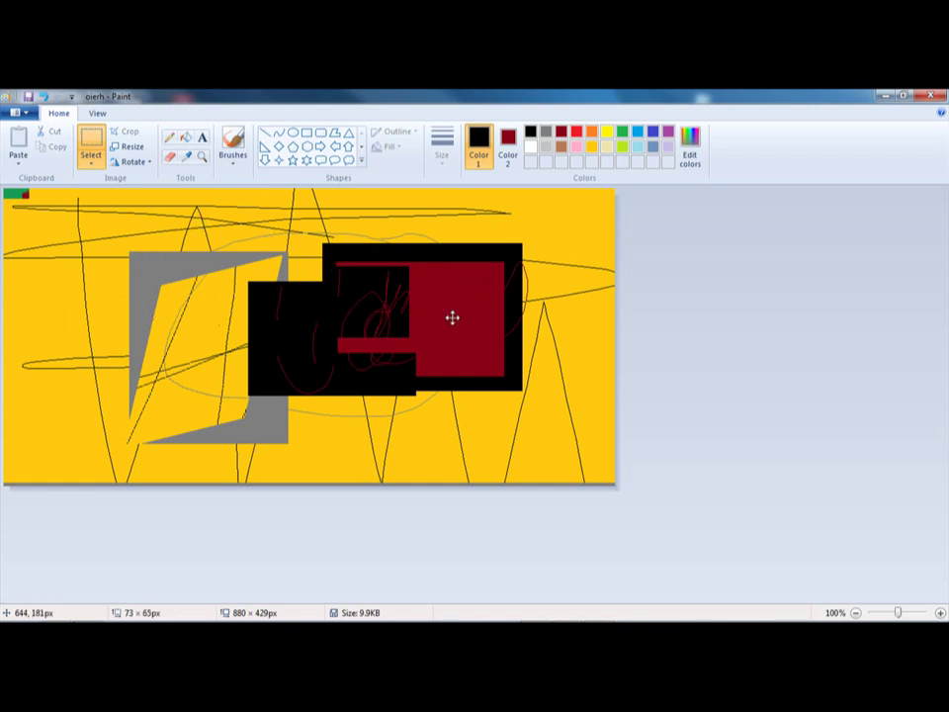
{"action": "left_click", "coordinate": [447, 269]}
{"action": "mouse_move", "coordinate": [447, 269]}
{"action": "left_mouse_down"}
{"action": "mouse_move", "coordinate": [390, 322]}
{"action": "mouse_move", "coordinate": [265, 234]}
{"action": "mouse_move", "coordinate": [174, 252]}
{"action": "mouse_move", "coordinate": [119, 299]}
{"action": "mouse_move", "coordinate": [213, 267]}
{"action": "mouse_move", "coordinate": [173, 274]}
{"action": "mouse_move", "coordinate": [181, 269]}
{"action": "left_mouse_up"}
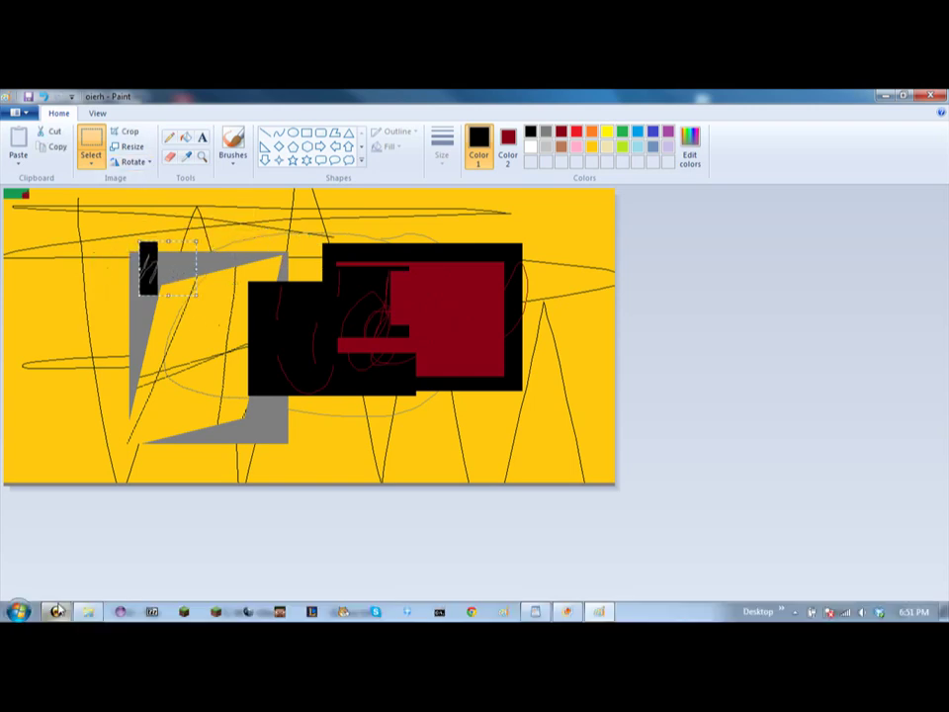
{"action": "left_click", "coordinate": [63, 603]}
{"action": "left_click", "coordinate": [128, 287]}
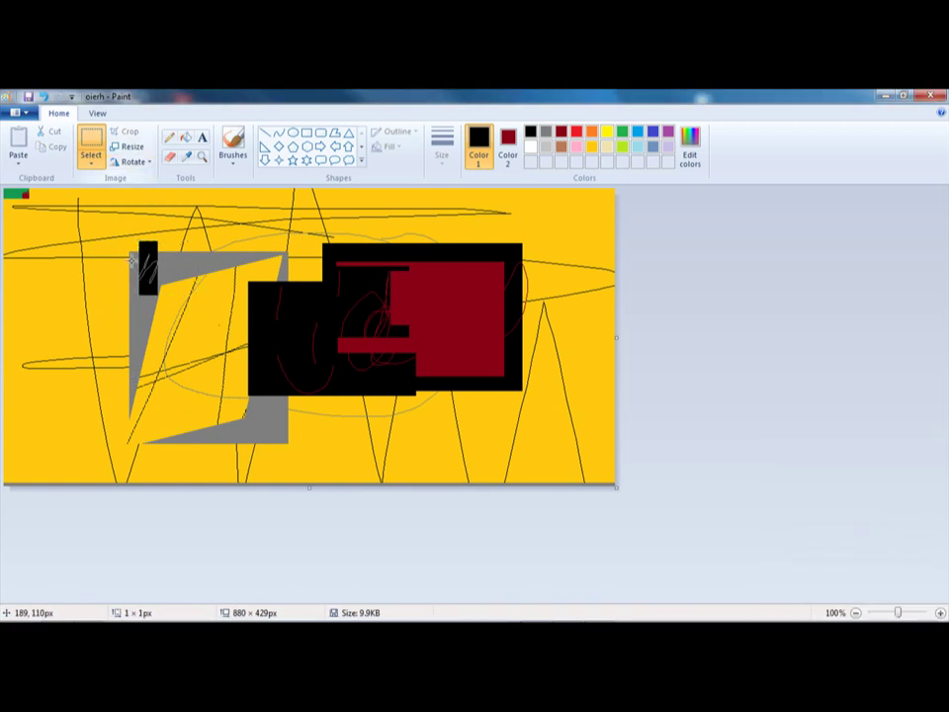
Step: Select an area of about 187 × 185 px over the dark red region and rotate it right 90° and back left 90°
{"action": "left_click_drag", "start_coordinate": [356, 254], "coordinate": [487, 384]}
{"action": "left_click", "coordinate": [134, 161]}
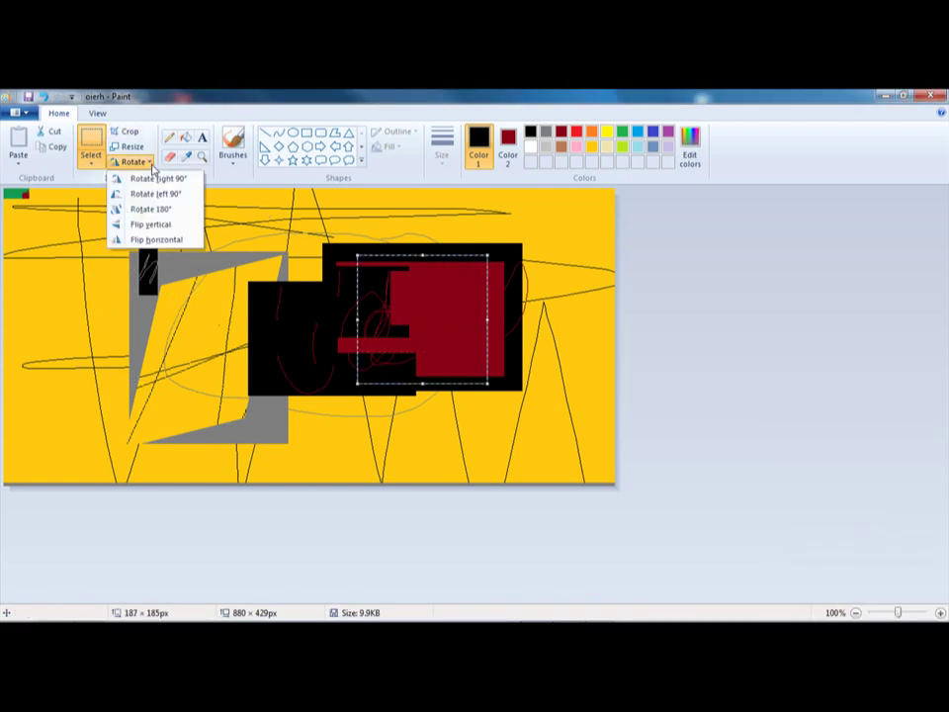
{"action": "left_click", "coordinate": [155, 178]}
{"action": "left_click", "coordinate": [135, 161]}
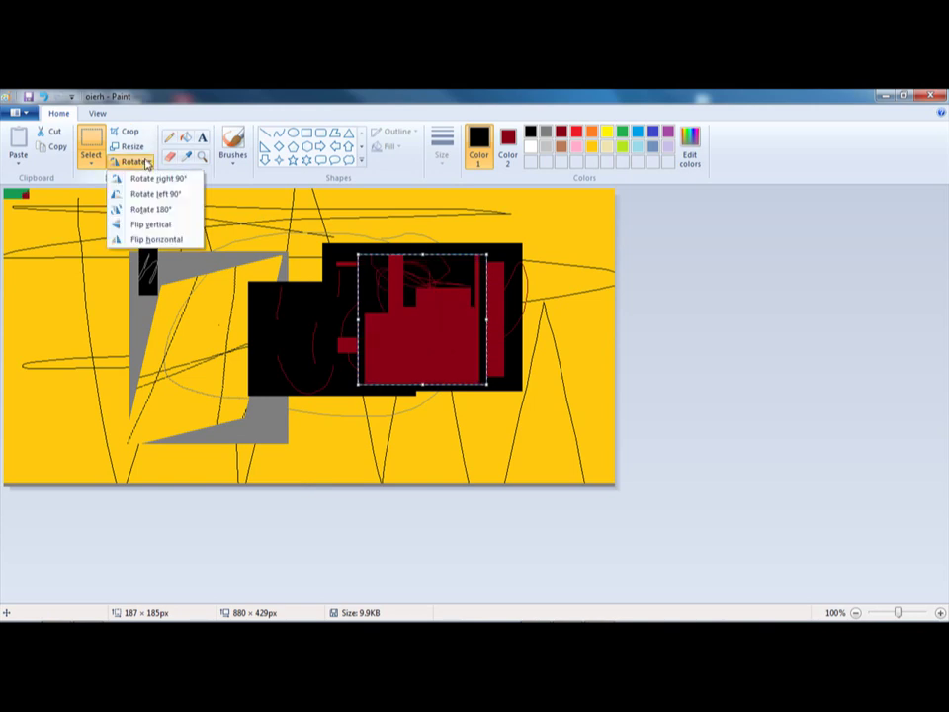
{"action": "left_click", "coordinate": [154, 194]}
Step: Rotate the selected area by 180° and flip it vertically and horizontally
{"action": "left_click", "coordinate": [134, 161]}
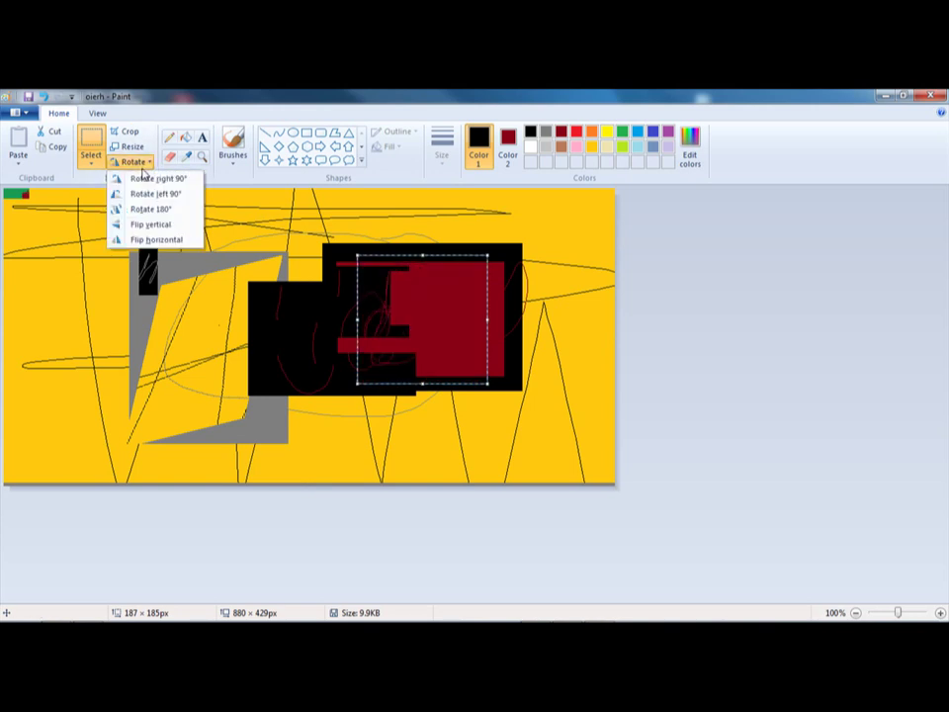
{"action": "left_click", "coordinate": [148, 210]}
{"action": "left_click", "coordinate": [140, 164]}
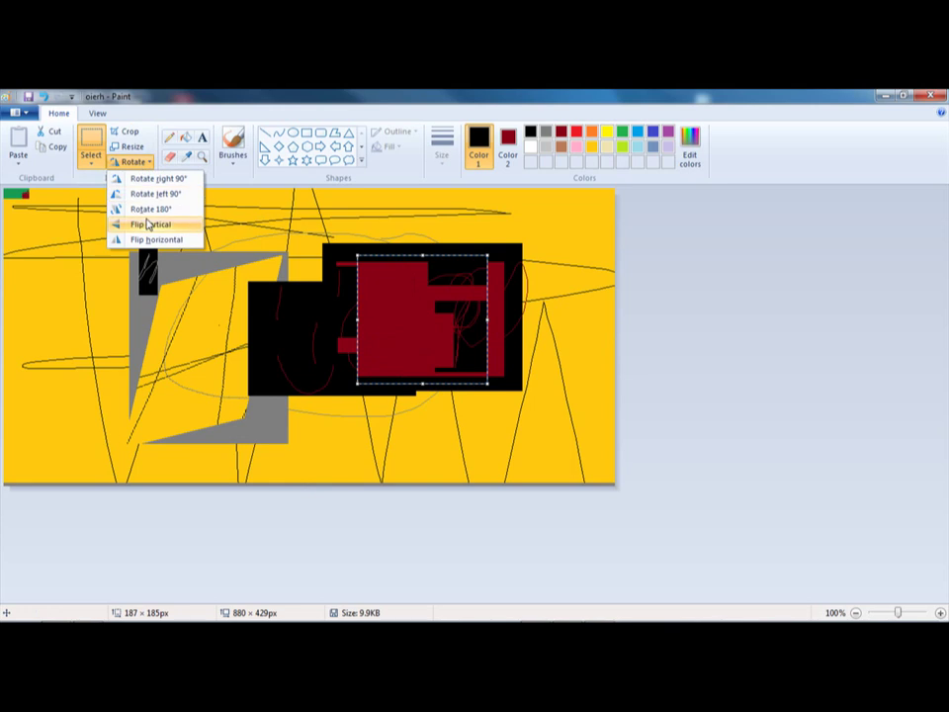
{"action": "left_click", "coordinate": [133, 223]}
{"action": "left_click", "coordinate": [146, 163]}
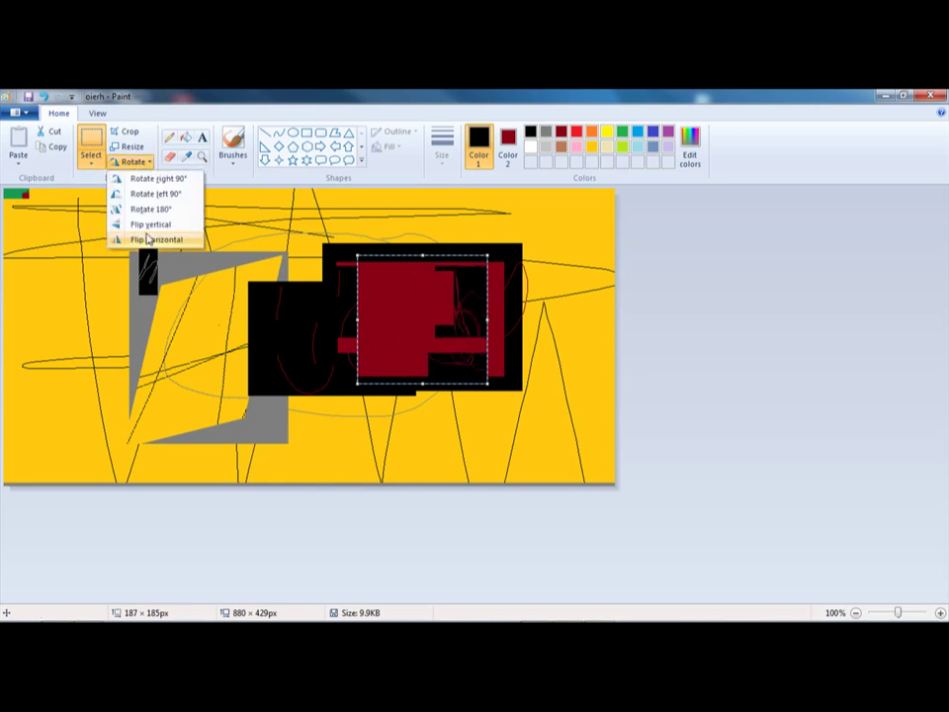
{"action": "left_click", "coordinate": [133, 238]}
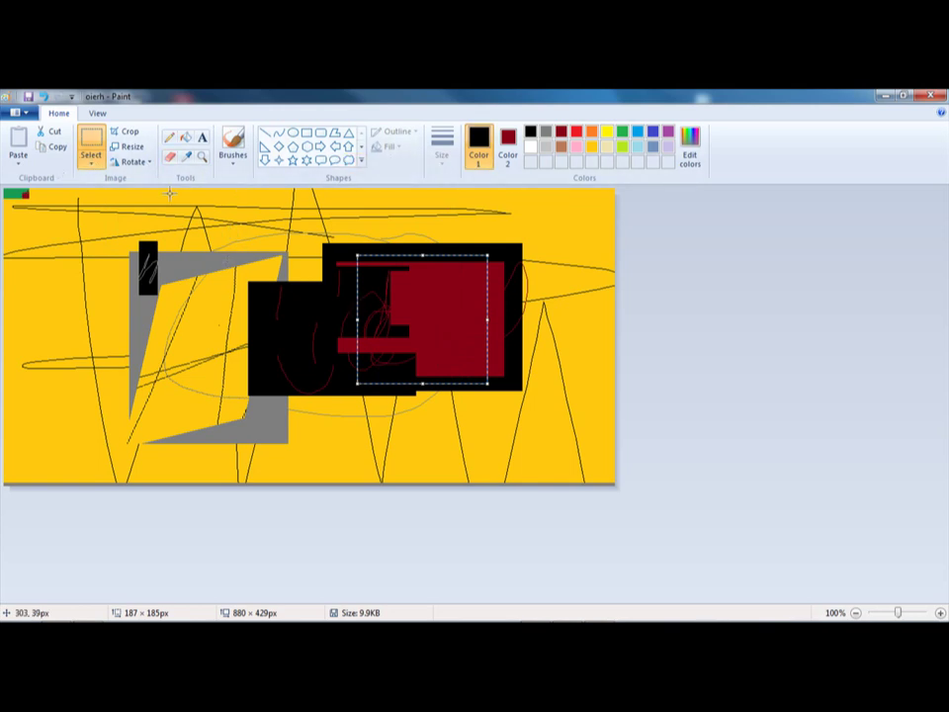
Step: Cut the selected area, paste it back, and place the pasted piece over the upper part of the skewed patch
{"action": "left_click", "coordinate": [53, 131]}
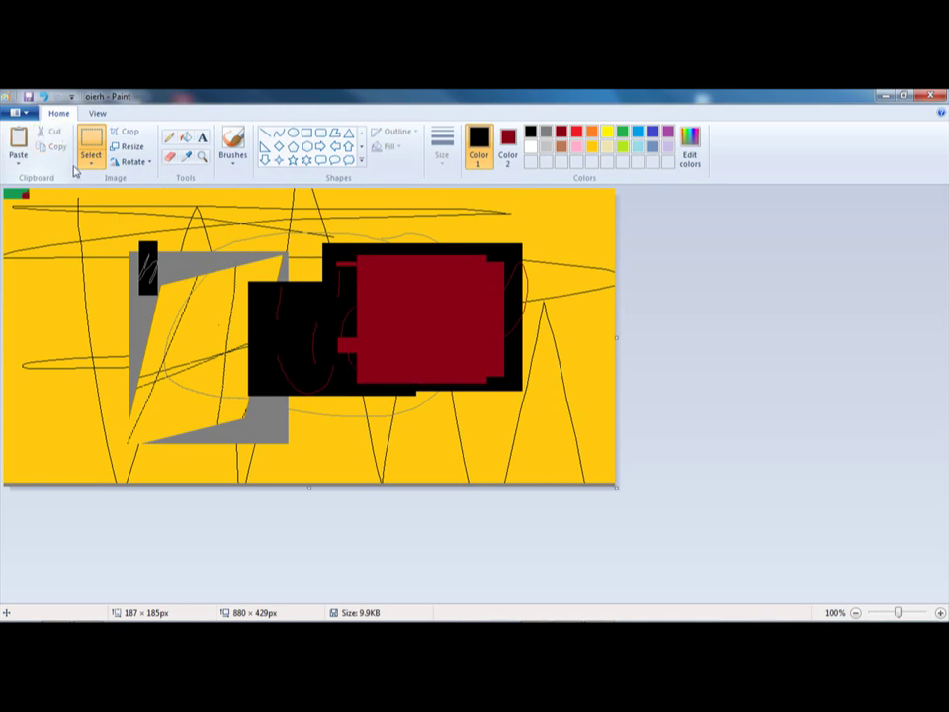
{"action": "left_click", "coordinate": [18, 143]}
{"action": "left_click_drag", "start_coordinate": [59, 252], "coordinate": [197, 286]}
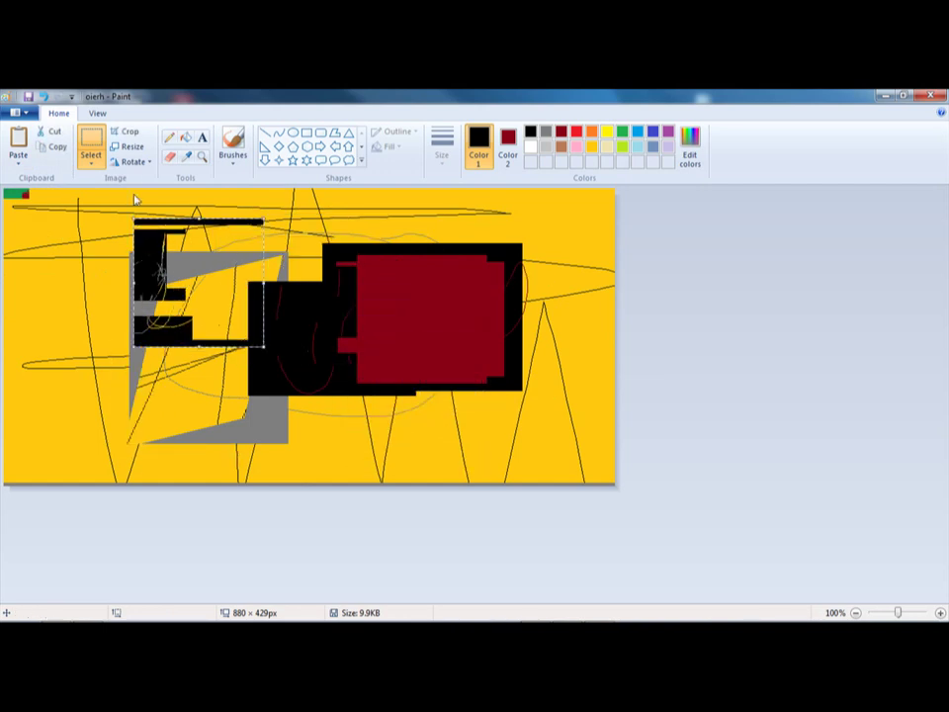
Step: Turn off transparent selection and move the pasted piece down over the skewed patch's lower-left part
{"action": "left_click", "coordinate": [90, 164]}
{"action": "left_click", "coordinate": [110, 286]}
{"action": "left_click_drag", "start_coordinate": [247, 258], "coordinate": [166, 356]}
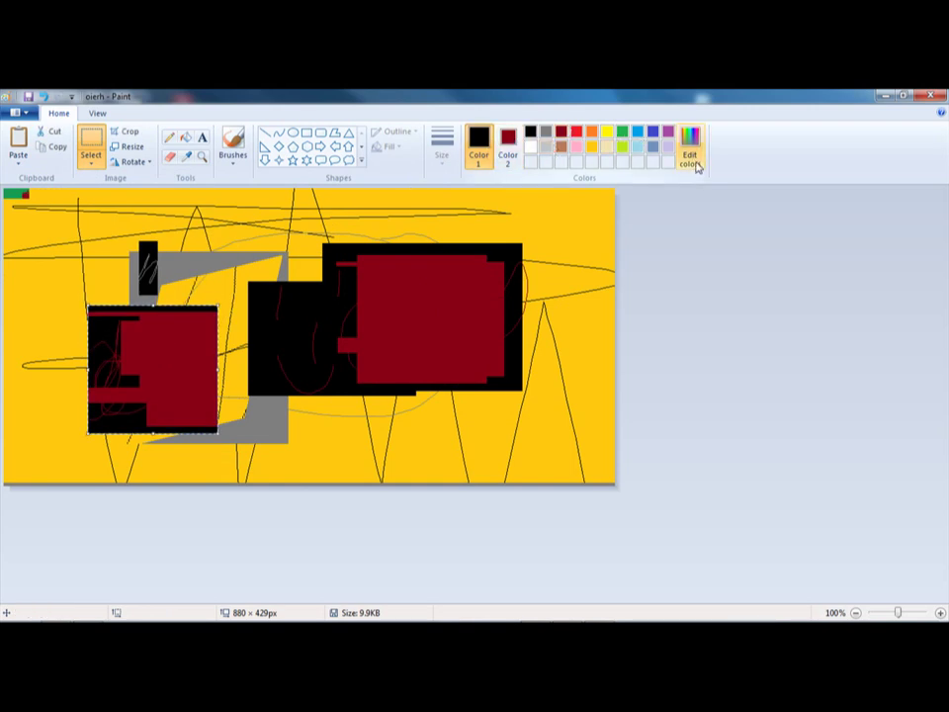
Step: Set Color 1 to green and pencil a long looping scribble across the picture
{"action": "left_click", "coordinate": [624, 133]}
{"action": "left_click", "coordinate": [169, 137]}
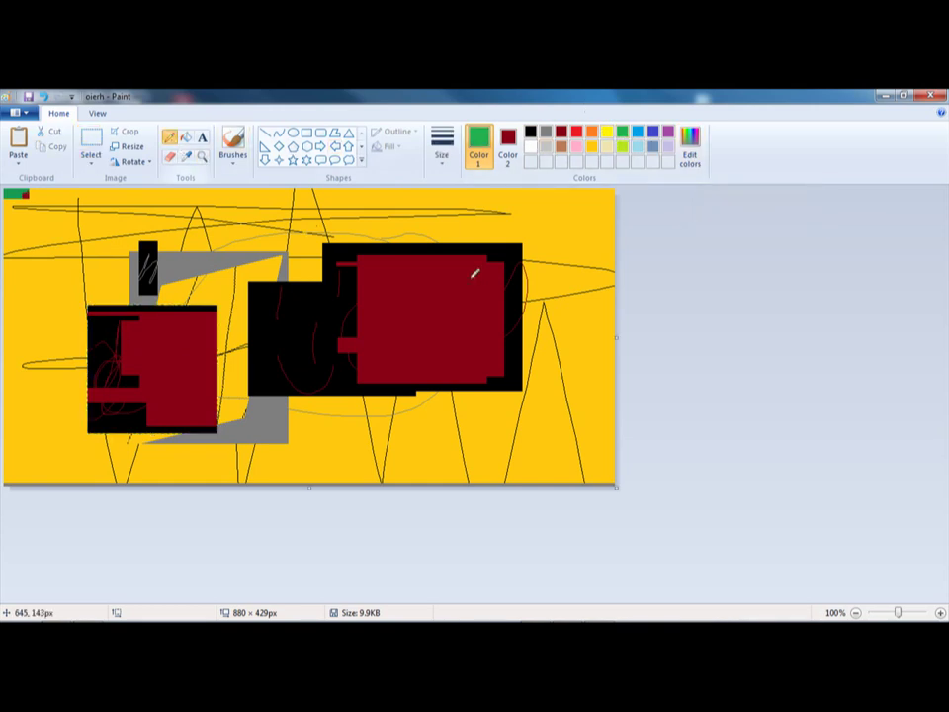
{"action": "mouse_move", "coordinate": [474, 271]}
{"action": "left_mouse_down"}
{"action": "mouse_move", "coordinate": [400, 262]}
{"action": "mouse_move", "coordinate": [558, 358]}
{"action": "mouse_move", "coordinate": [328, 234]}
{"action": "mouse_move", "coordinate": [489, 300]}
{"action": "mouse_move", "coordinate": [397, 326]}
{"action": "mouse_move", "coordinate": [318, 279]}
{"action": "mouse_move", "coordinate": [453, 255]}
{"action": "mouse_move", "coordinate": [361, 368]}
{"action": "mouse_move", "coordinate": [234, 243]}
{"action": "left_mouse_up"}
Step: Create a new blank picture without saving the current one
{"action": "left_click", "coordinate": [15, 113]}
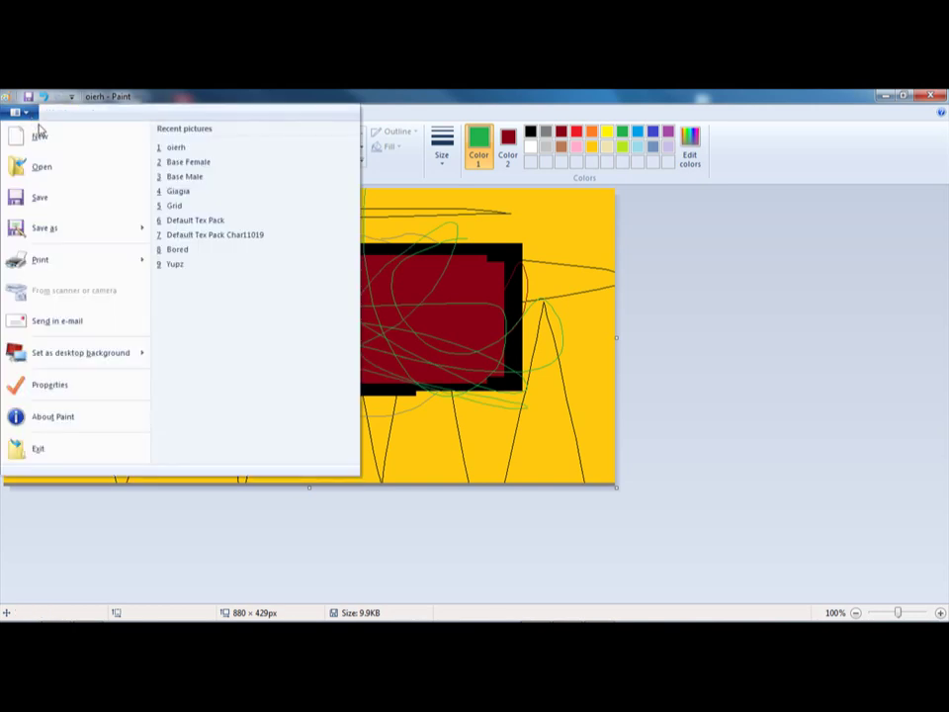
{"action": "left_click", "coordinate": [41, 136]}
{"action": "left_click", "coordinate": [499, 379]}
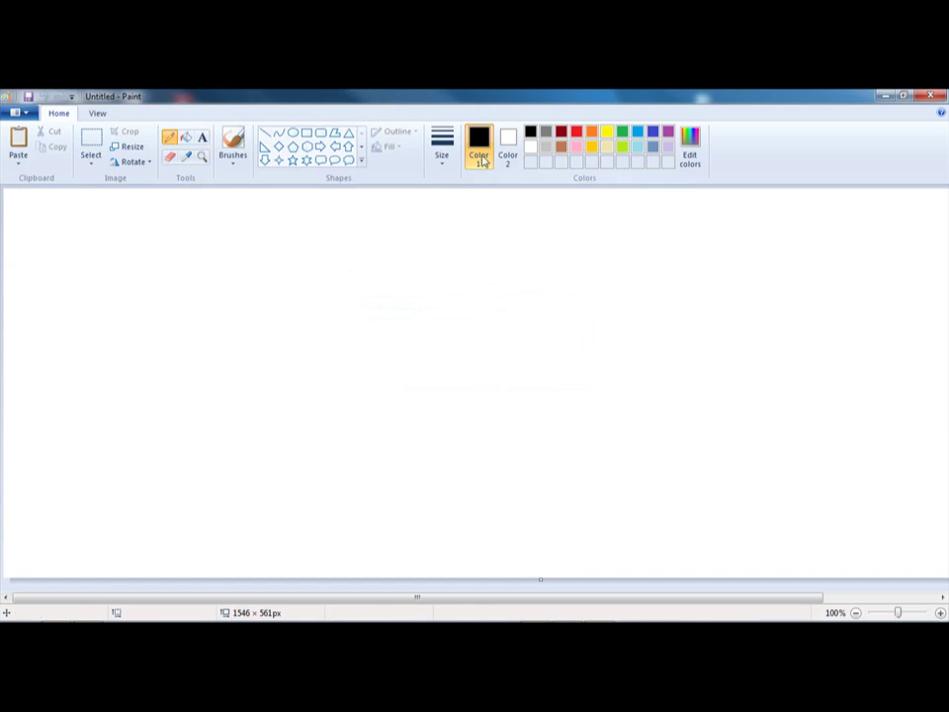
Step: Set Color 1 to lime and Color 2 to green, with Color 1 as the active color
{"action": "left_click", "coordinate": [622, 145]}
{"action": "left_click", "coordinate": [507, 145]}
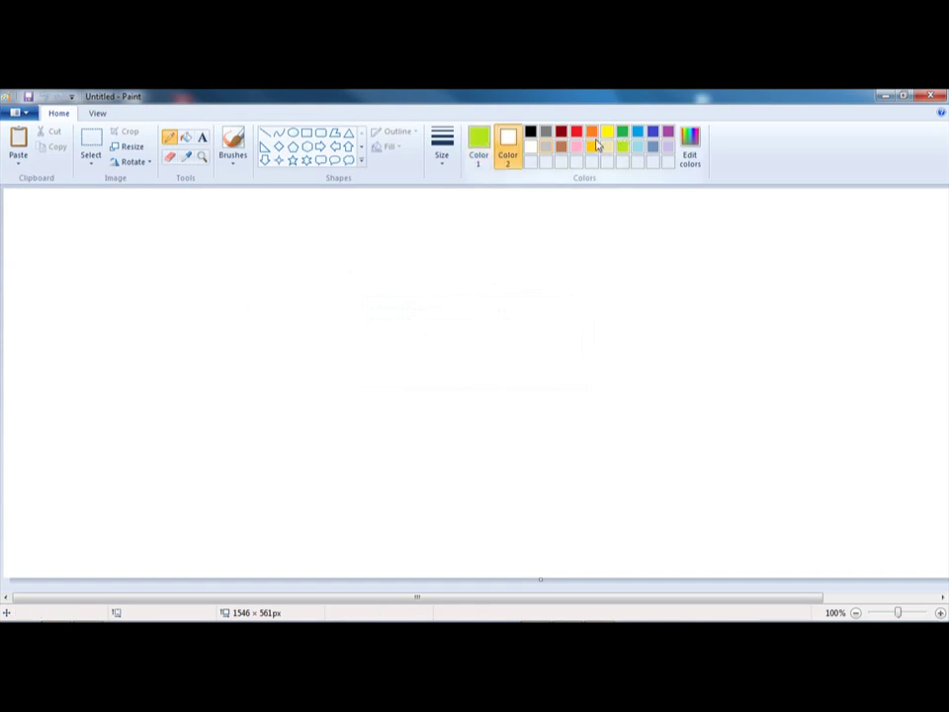
{"action": "left_click", "coordinate": [625, 136]}
{"action": "left_click", "coordinate": [478, 145]}
Step: Pencil eight long crossing strokes over the canvas, four in lime with Color 1 and four in green with Color 2
{"action": "mouse_move", "coordinate": [352, 234]}
{"action": "left_mouse_down"}
{"action": "mouse_move", "coordinate": [346, 259]}
{"action": "mouse_move", "coordinate": [531, 368]}
{"action": "left_mouse_up"}
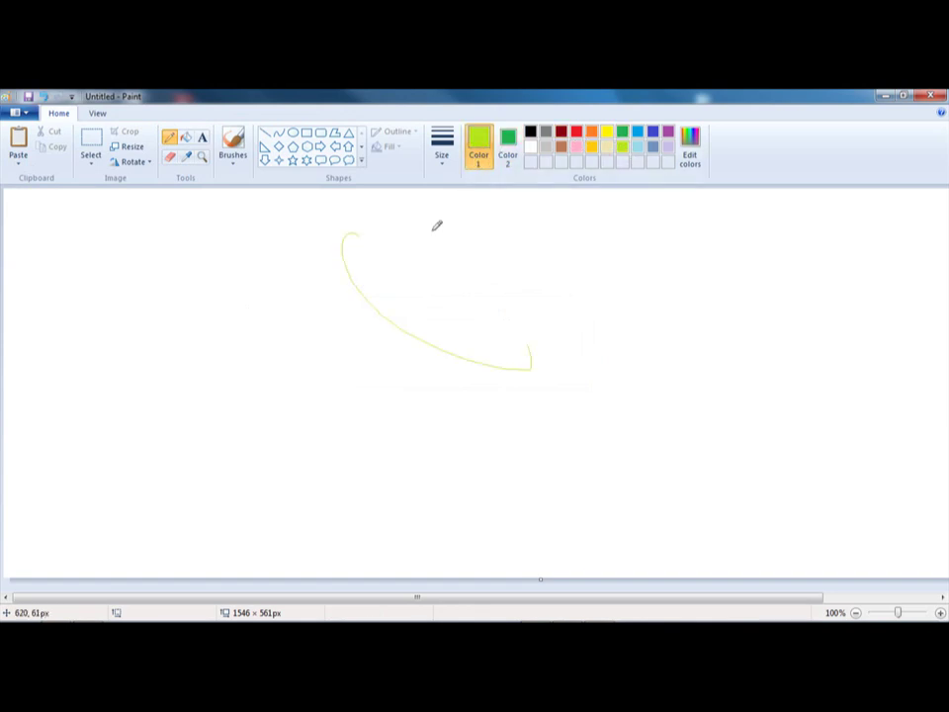
{"action": "left_click_drag", "start_coordinate": [431, 231], "coordinate": [645, 343]}
{"action": "left_click_drag", "start_coordinate": [383, 254], "coordinate": [595, 427]}
{"action": "left_click_drag", "start_coordinate": [420, 279], "coordinate": [546, 448]}
{"action": "left_click_drag", "start_coordinate": [356, 296], "coordinate": [480, 508]}
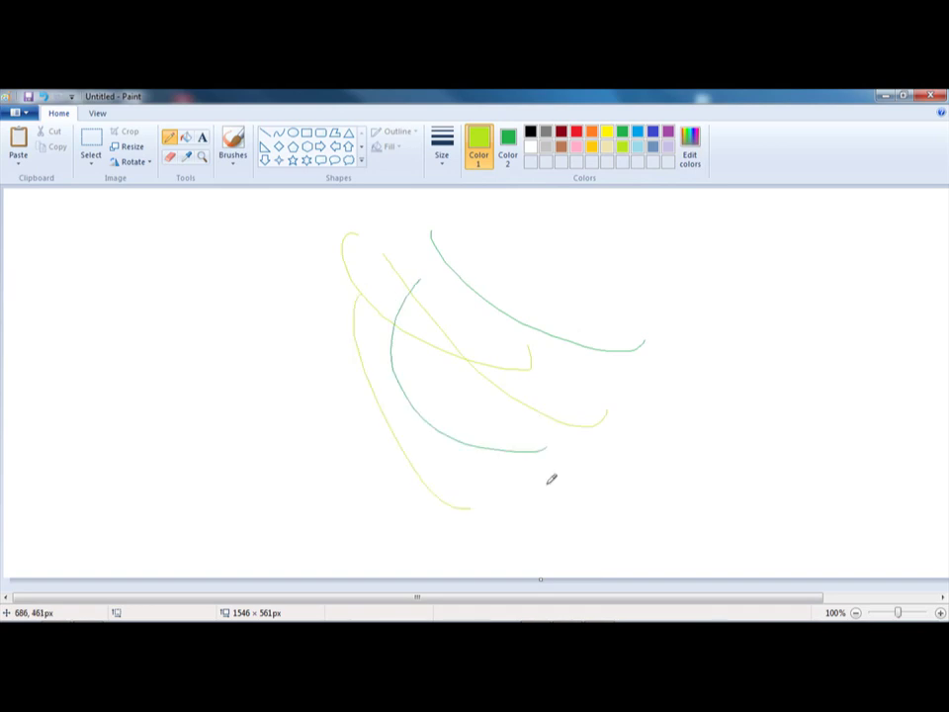
{"action": "left_click_drag", "start_coordinate": [529, 305], "coordinate": [226, 494]}
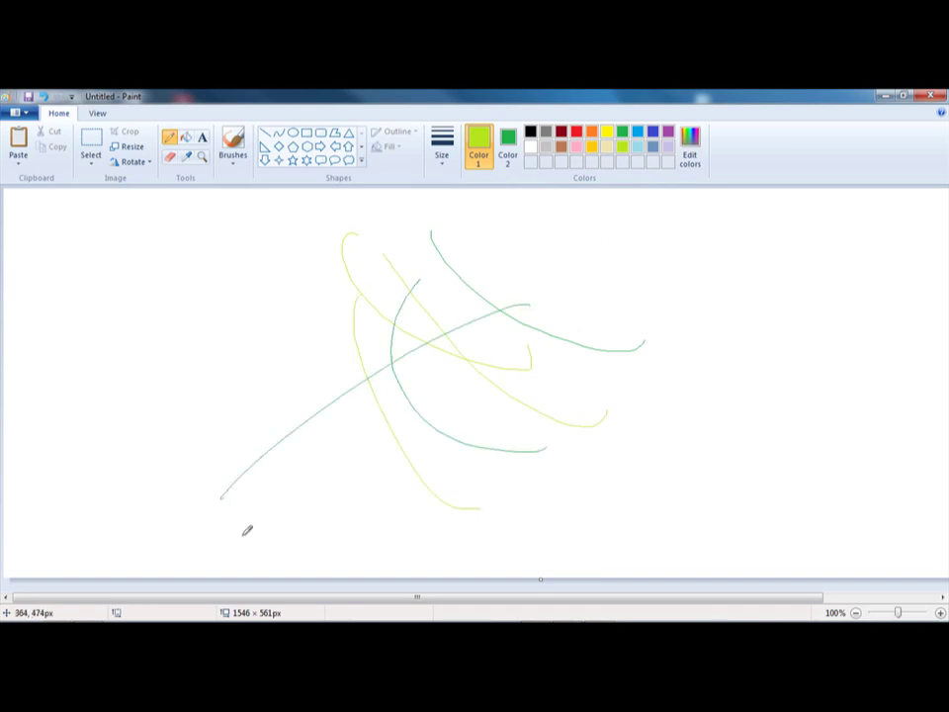
{"action": "left_click", "coordinate": [56, 611]}
{"action": "left_click_drag", "start_coordinate": [624, 271], "coordinate": [339, 538]}
{"action": "left_click_drag", "start_coordinate": [302, 303], "coordinate": [845, 519]}
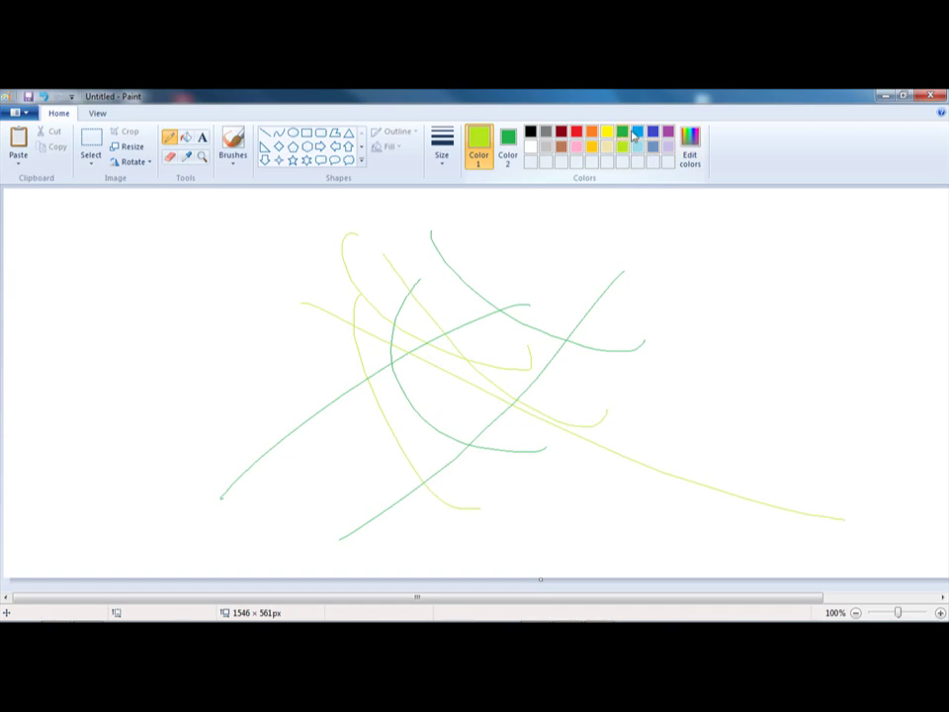
Step: Look over the color editor for Color 1, make Color 2 active, and try its spectrum without applying a change
{"action": "left_click", "coordinate": [694, 163]}
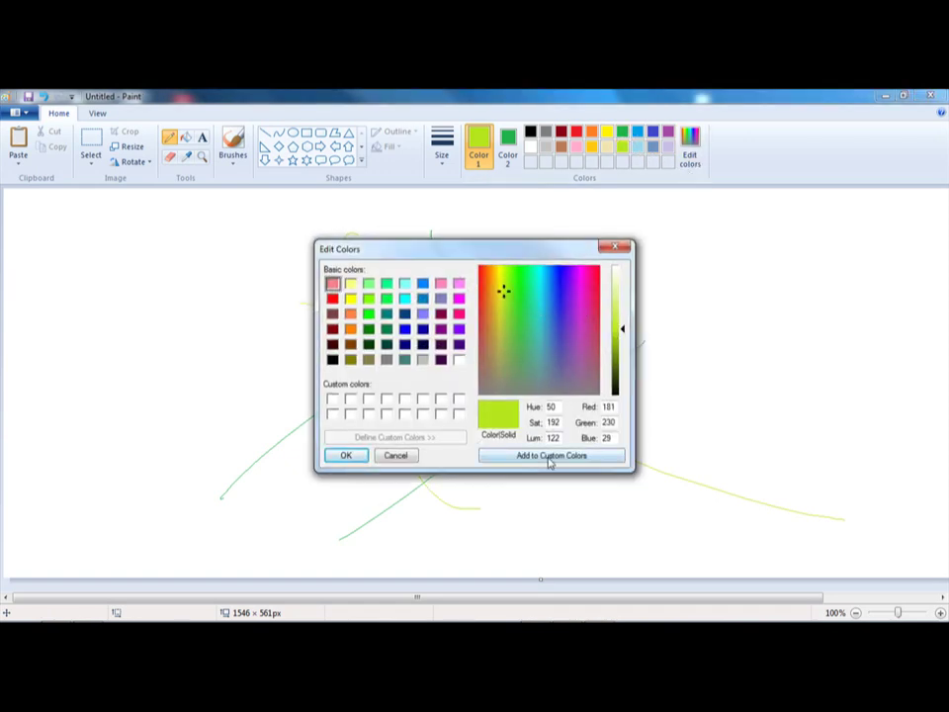
{"action": "left_click", "coordinate": [397, 455]}
{"action": "left_click", "coordinate": [507, 154]}
{"action": "left_click", "coordinate": [692, 153]}
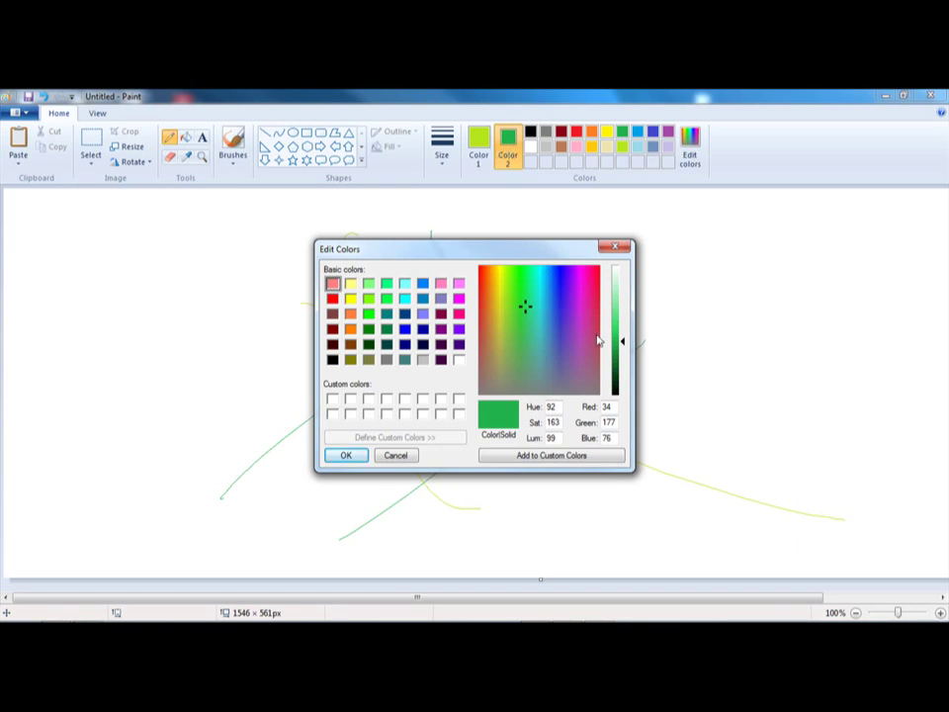
{"action": "mouse_move", "coordinate": [528, 288]}
{"action": "left_mouse_down"}
{"action": "mouse_move", "coordinate": [544, 277]}
{"action": "mouse_move", "coordinate": [531, 279]}
{"action": "mouse_move", "coordinate": [526, 308]}
{"action": "left_mouse_up"}
{"action": "left_click", "coordinate": [396, 455]}
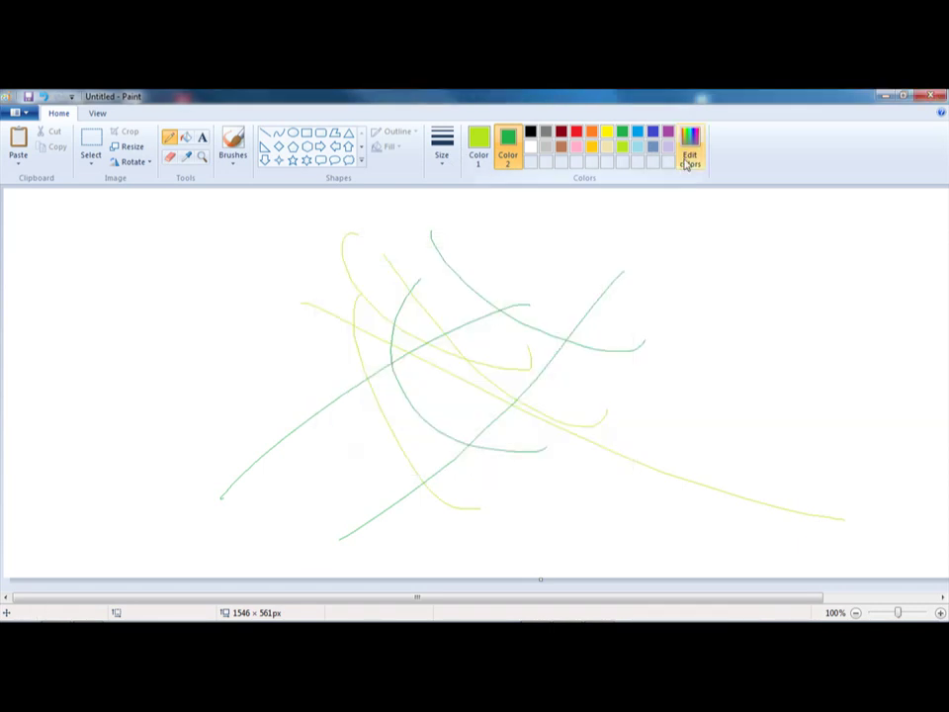
Step: Darken Color 2 to a luminosity of 31 in the color editor, add it to the custom colors, and apply it
{"action": "left_click", "coordinate": [690, 158]}
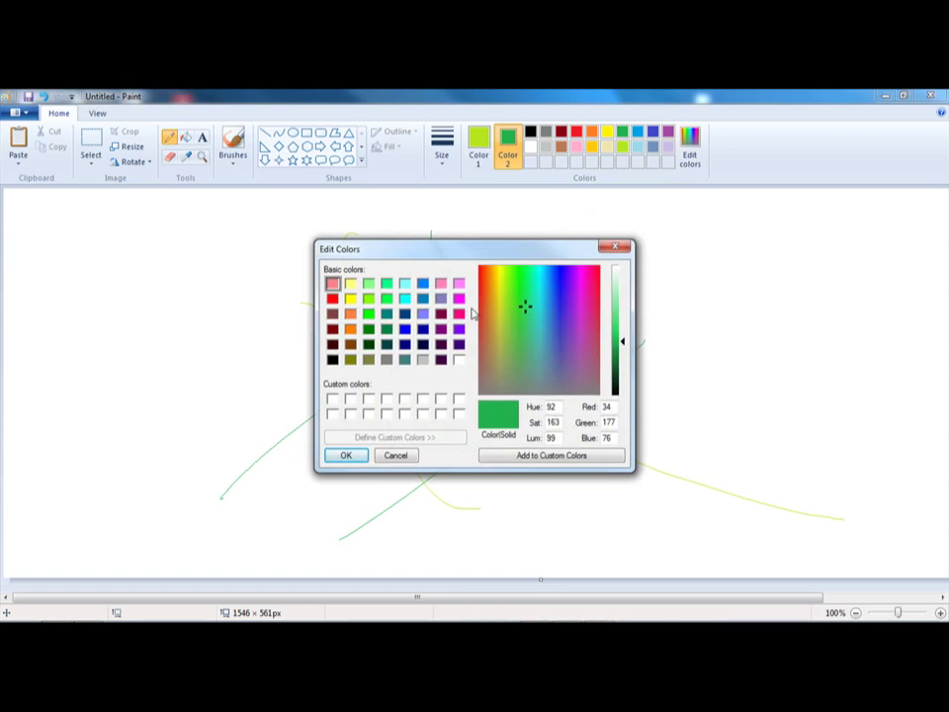
{"action": "left_click_drag", "start_coordinate": [620, 348], "coordinate": [621, 383]}
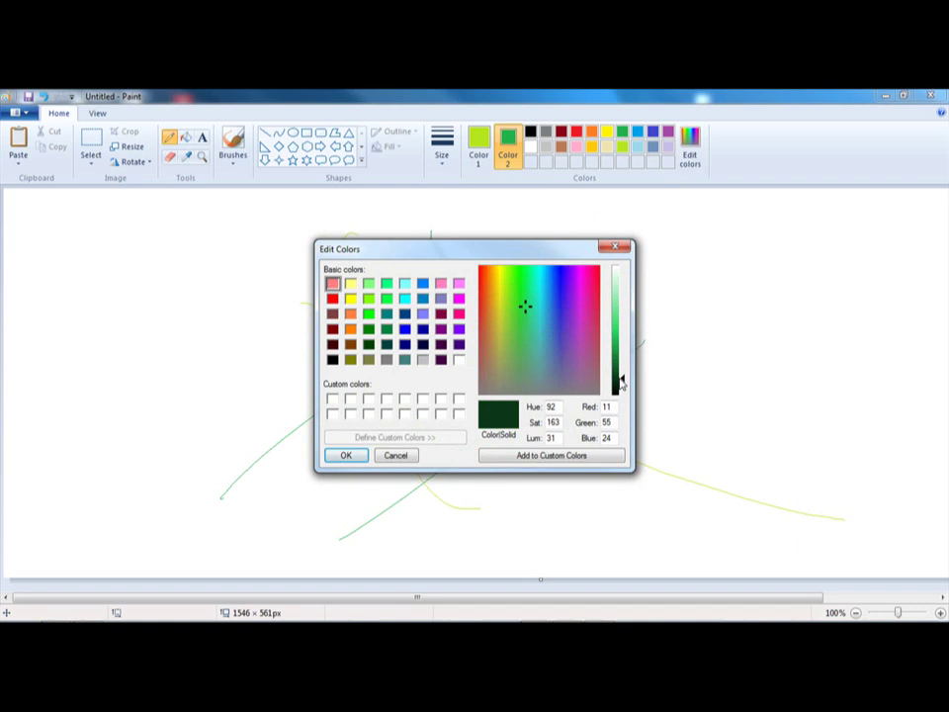
{"action": "left_click", "coordinate": [559, 456]}
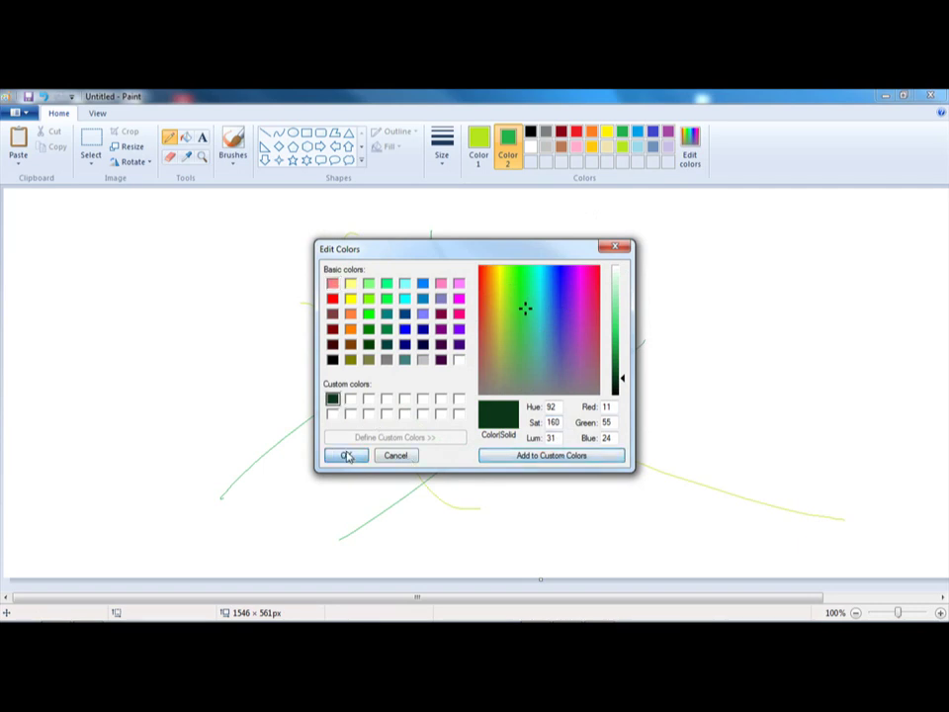
{"action": "left_click", "coordinate": [346, 455]}
Step: Try lime and dark green background fills, undo both, and fill all white areas around and between the strokes with dark green
{"action": "left_click", "coordinate": [186, 136]}
{"action": "left_click", "coordinate": [241, 267]}
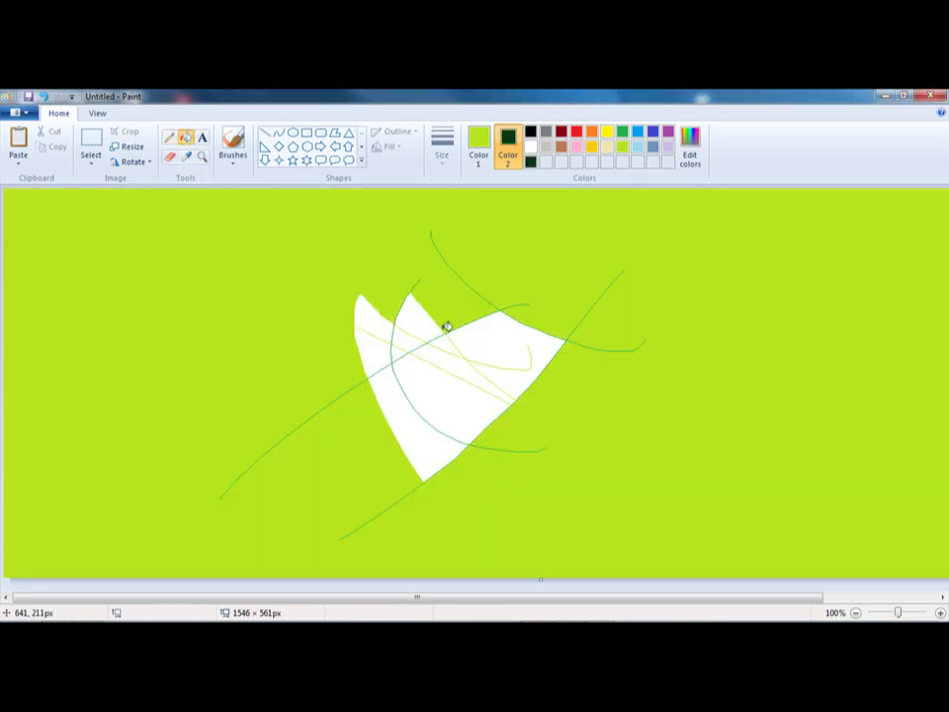
{"action": "right_click", "coordinate": [348, 225]}
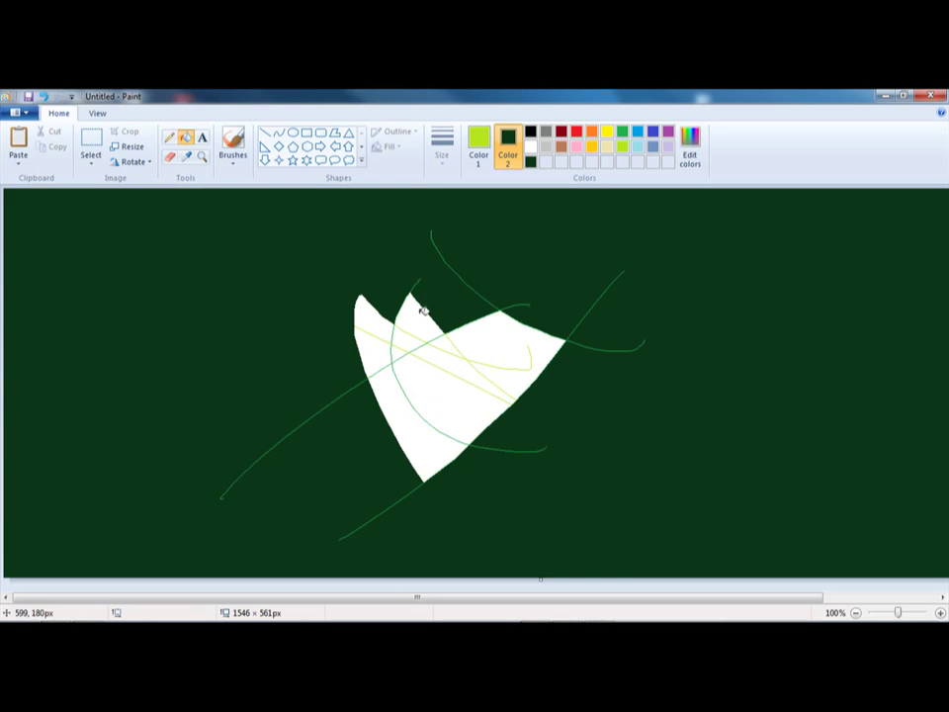
{"action": "key", "text": "ctrl+z"}
{"action": "key", "text": "ctrl+z"}
{"action": "mouse_move", "coordinate": [435, 339]}
{"action": "left_mouse_down"}
{"action": "mouse_move", "coordinate": [380, 323]}
{"action": "mouse_move", "coordinate": [404, 334]}
{"action": "mouse_move", "coordinate": [418, 309]}
{"action": "mouse_move", "coordinate": [478, 338]}
{"action": "mouse_move", "coordinate": [453, 346]}
{"action": "mouse_move", "coordinate": [455, 362]}
{"action": "mouse_move", "coordinate": [387, 358]}
{"action": "mouse_move", "coordinate": [445, 342]}
{"action": "left_mouse_up"}
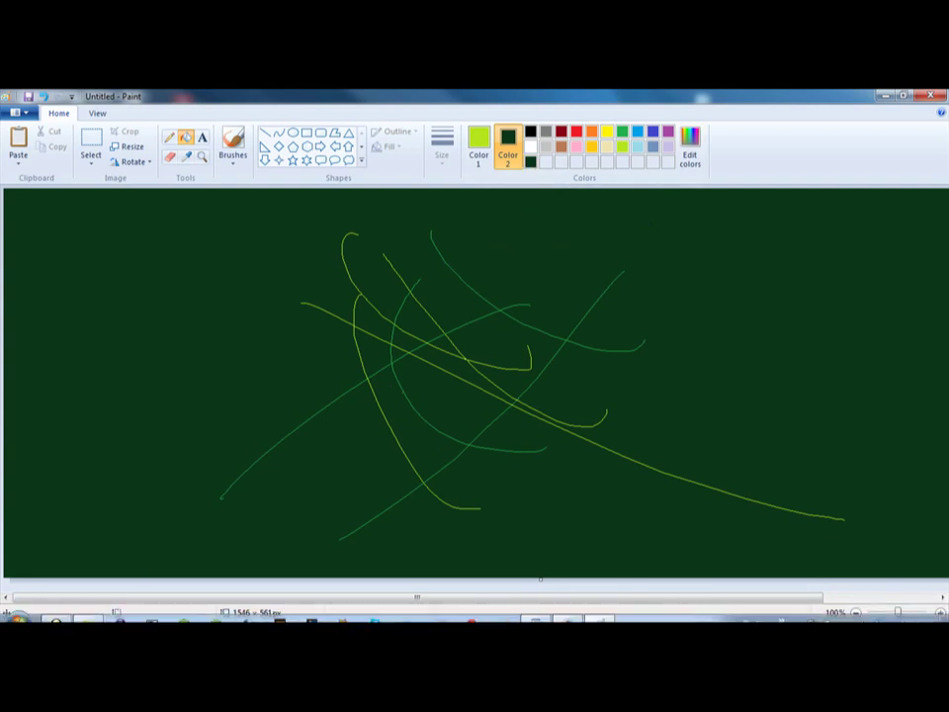
{"action": "left_click", "coordinate": [57, 612]}
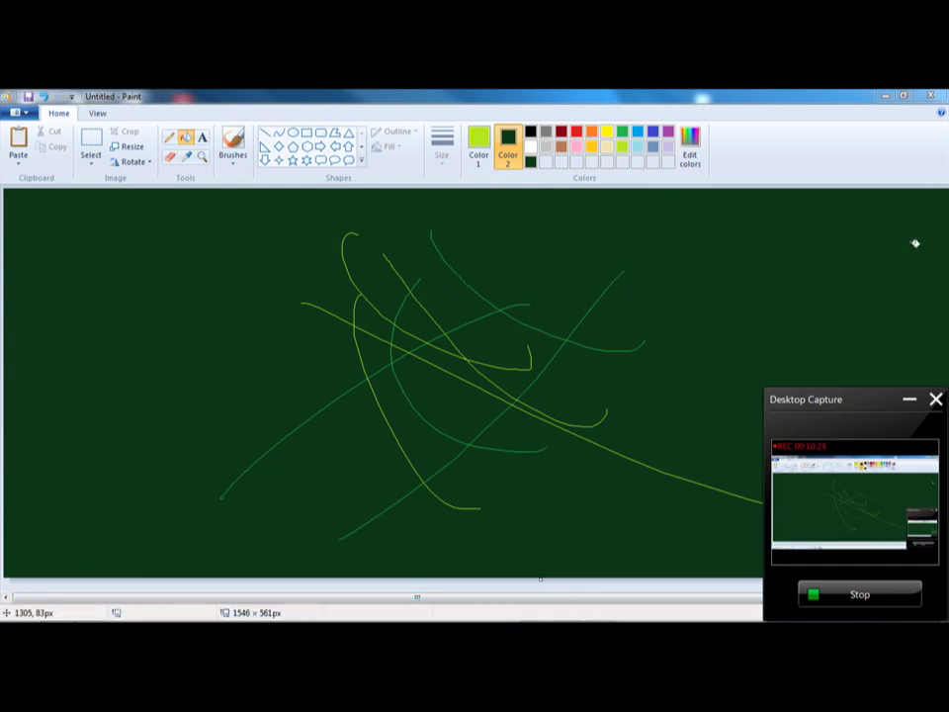
Step: Adjust Color 2 in the color editor, trying hue 8 and settling on hue 208, saturation 188 and luminosity 40
{"action": "left_click", "coordinate": [692, 158]}
{"action": "double_click", "coordinate": [547, 408]}
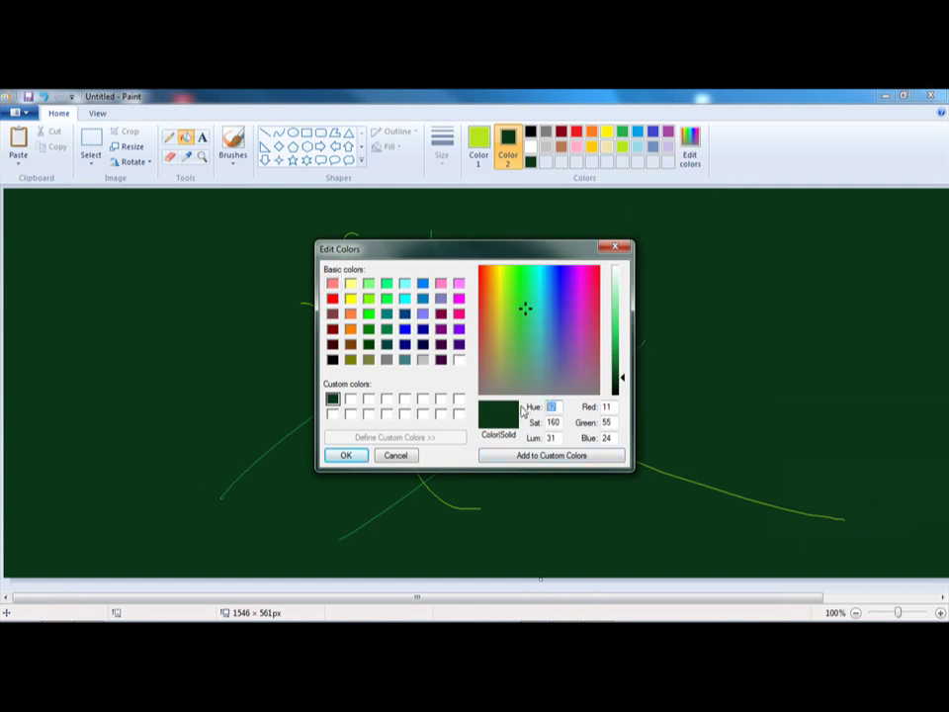
{"action": "type", "text": "80"}
{"action": "key", "text": "BackSpace"}
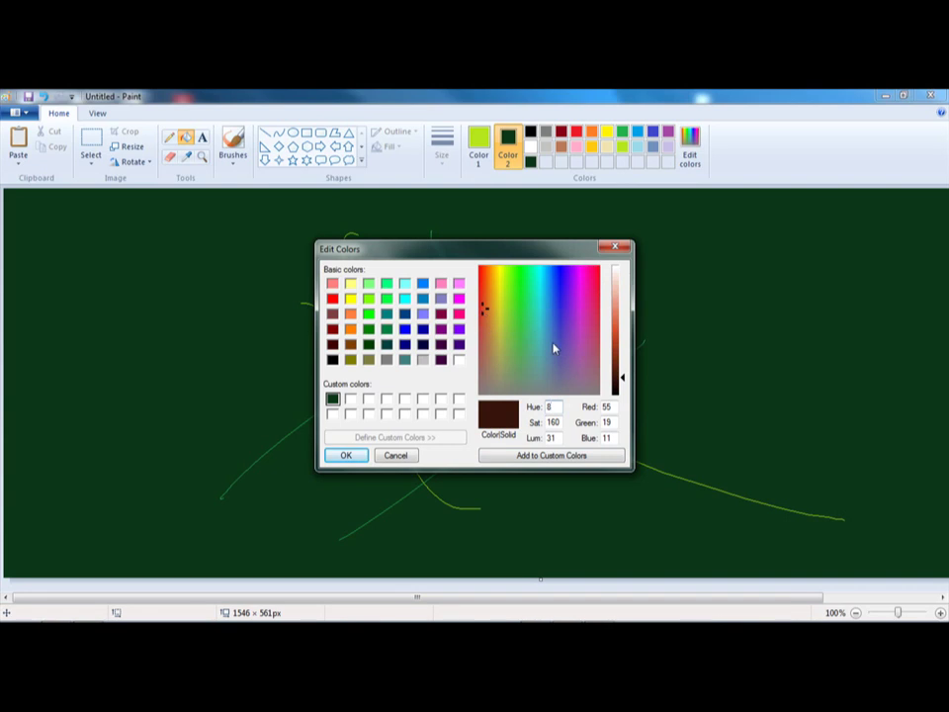
{"action": "left_click_drag", "start_coordinate": [494, 315], "coordinate": [584, 295]}
{"action": "double_click", "coordinate": [549, 436]}
{"action": "mouse_move", "coordinate": [625, 382]}
{"action": "left_mouse_down"}
{"action": "mouse_move", "coordinate": [625, 265]}
{"action": "mouse_move", "coordinate": [620, 372]}
{"action": "left_mouse_up"}
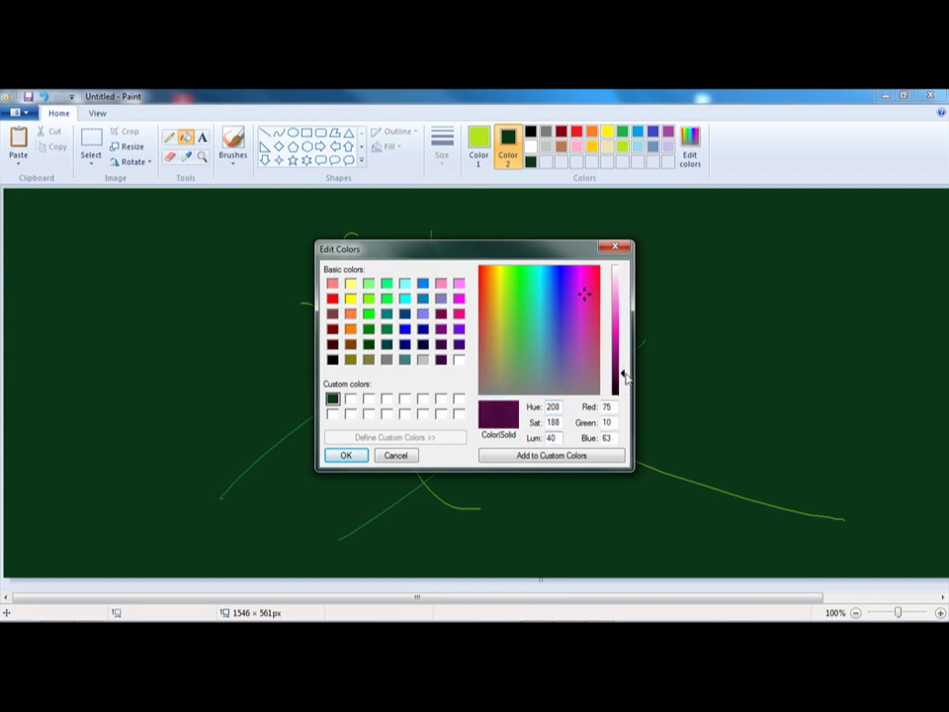
Step: Highlight the red, green and blue values in the color editor one after another
{"action": "double_click", "coordinate": [606, 406]}
{"action": "double_click", "coordinate": [607, 422]}
{"action": "double_click", "coordinate": [608, 437]}
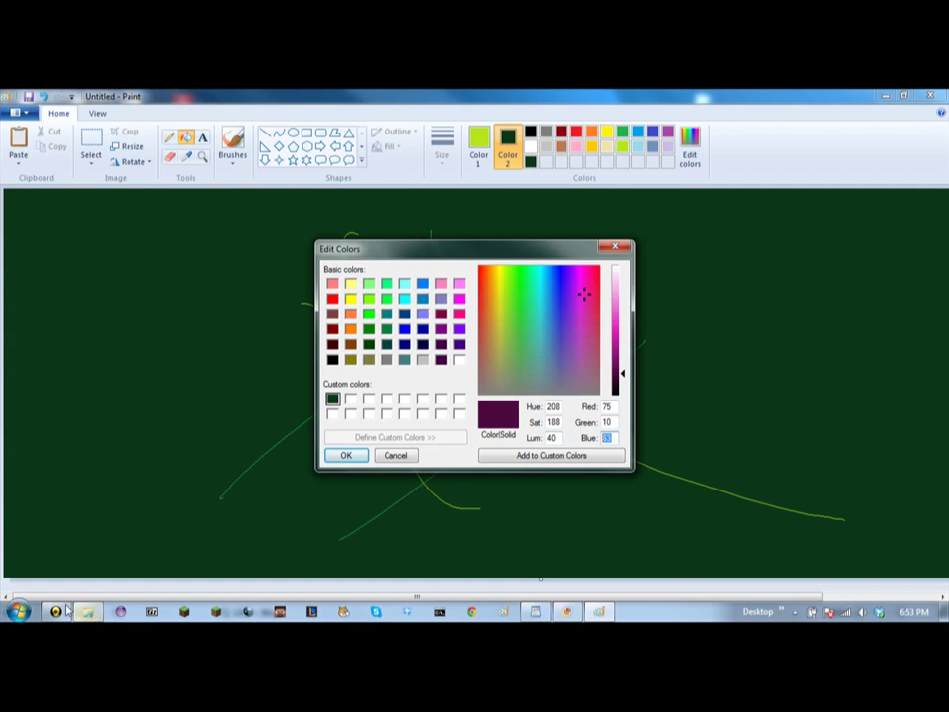
{"action": "left_click", "coordinate": [85, 607]}
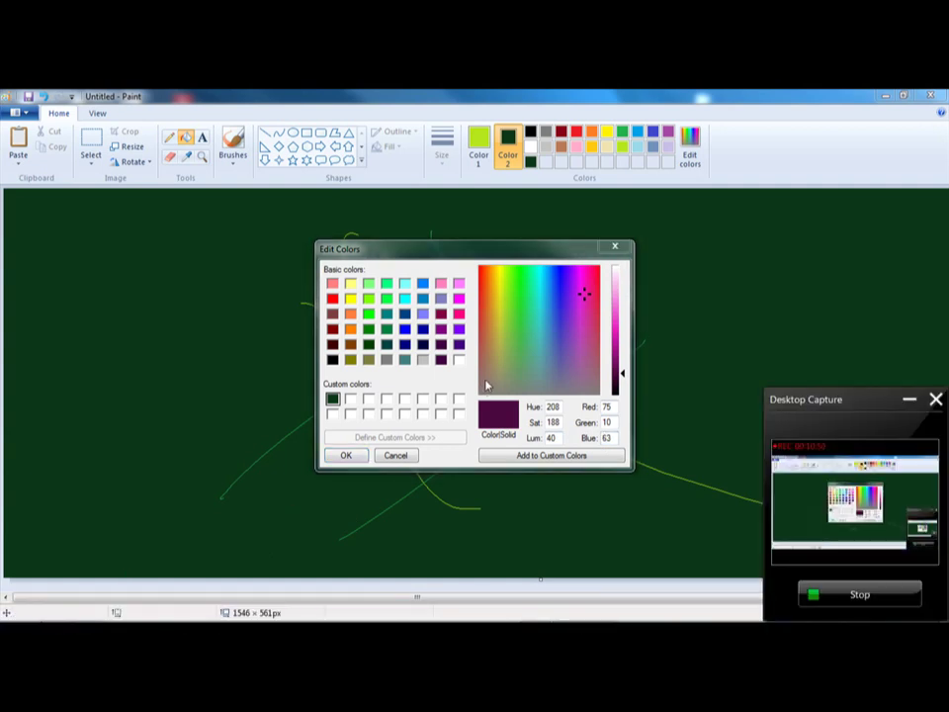